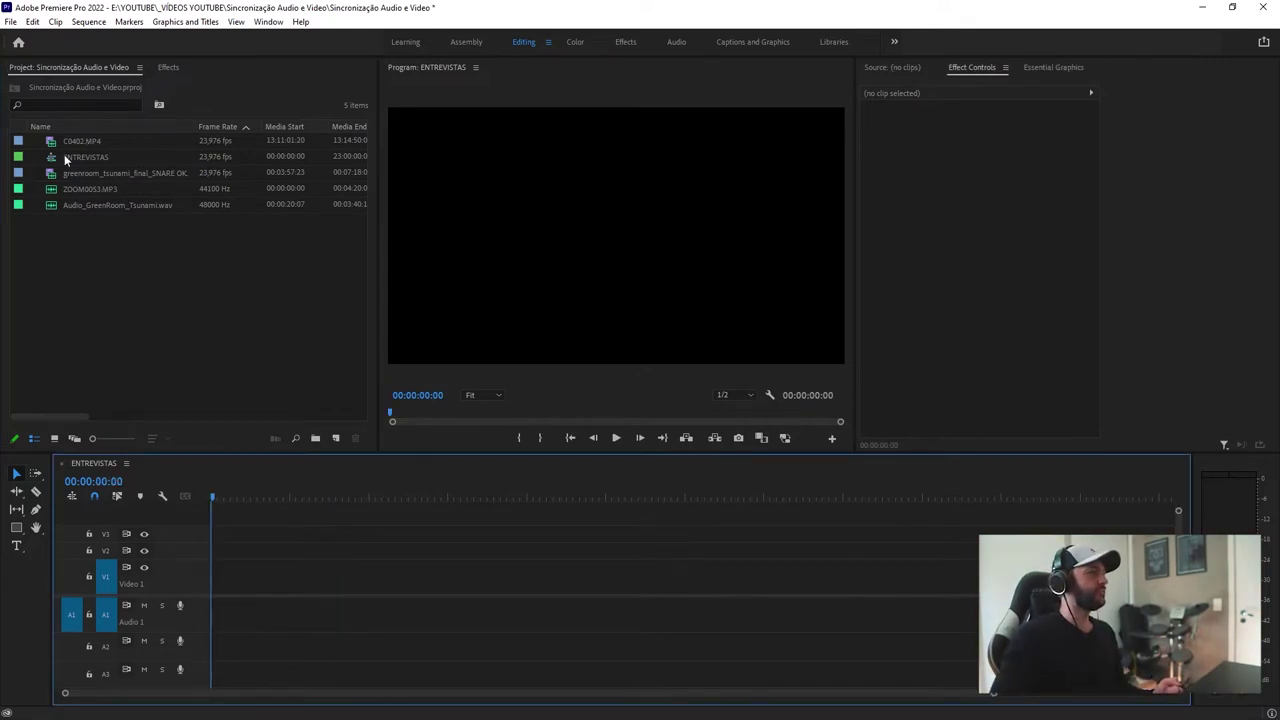
Add C0402.MP4 to the ENTREVISTAS timeline, keeping existing sequence settings, and scale it to 50.
{"action": "left_click_drag", "start_coordinate": [75, 141], "coordinate": [383, 558]}
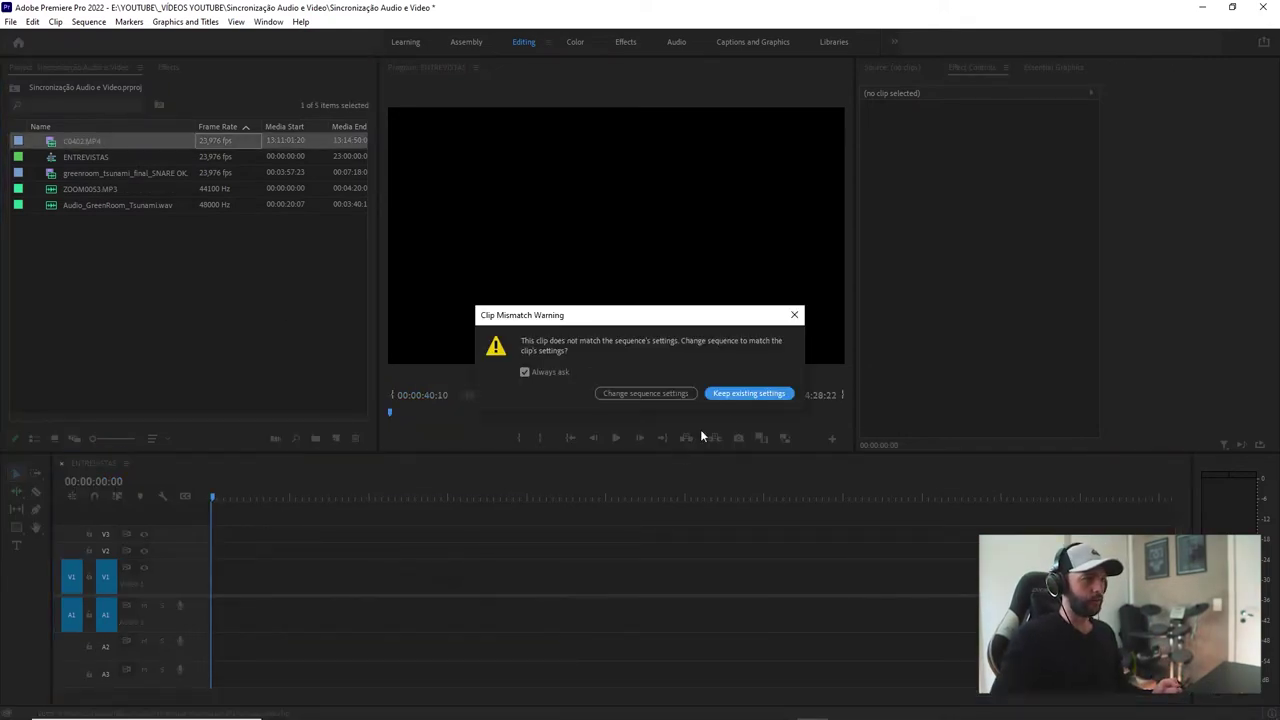
{"action": "left_click", "coordinate": [747, 394]}
{"action": "left_click", "coordinate": [356, 492]}
{"action": "left_click", "coordinate": [420, 596]}
{"action": "left_click", "coordinate": [988, 149]}
{"action": "key", "text": "Return"}
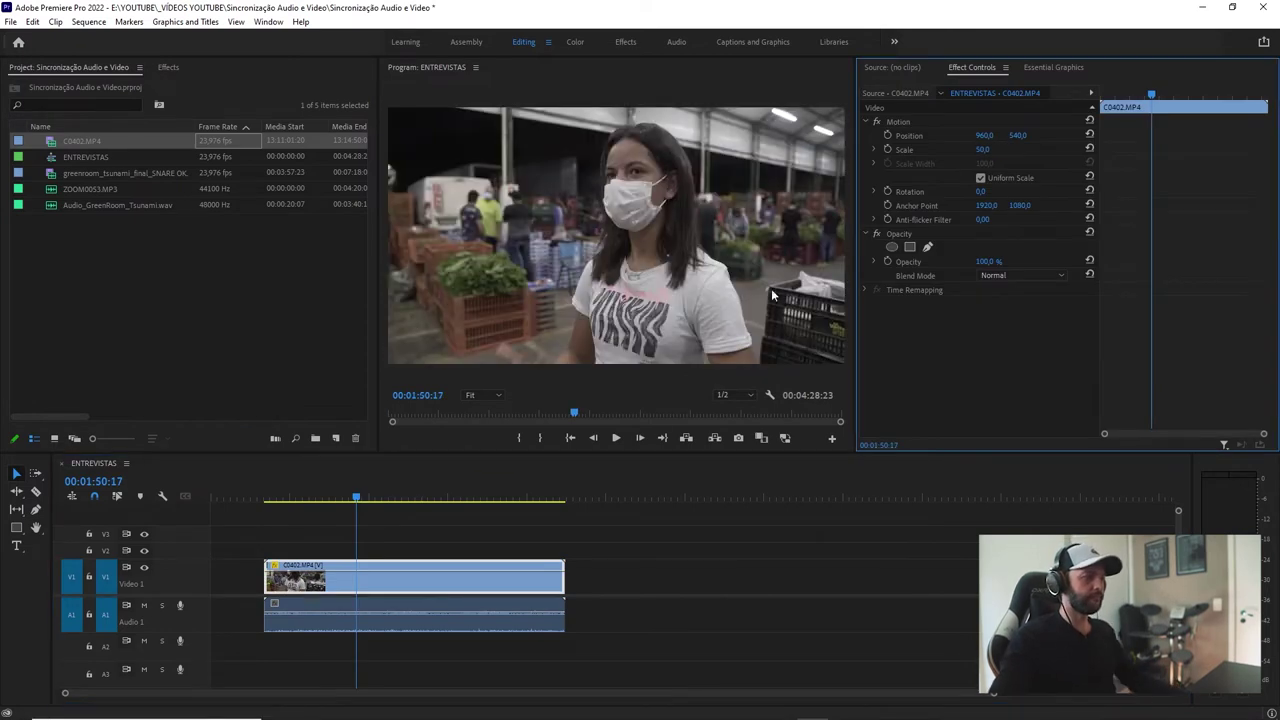
Play back the sequence to check the scaled interview framing.
{"action": "left_click", "coordinate": [392, 554]}
{"action": "key", "text": "space"}
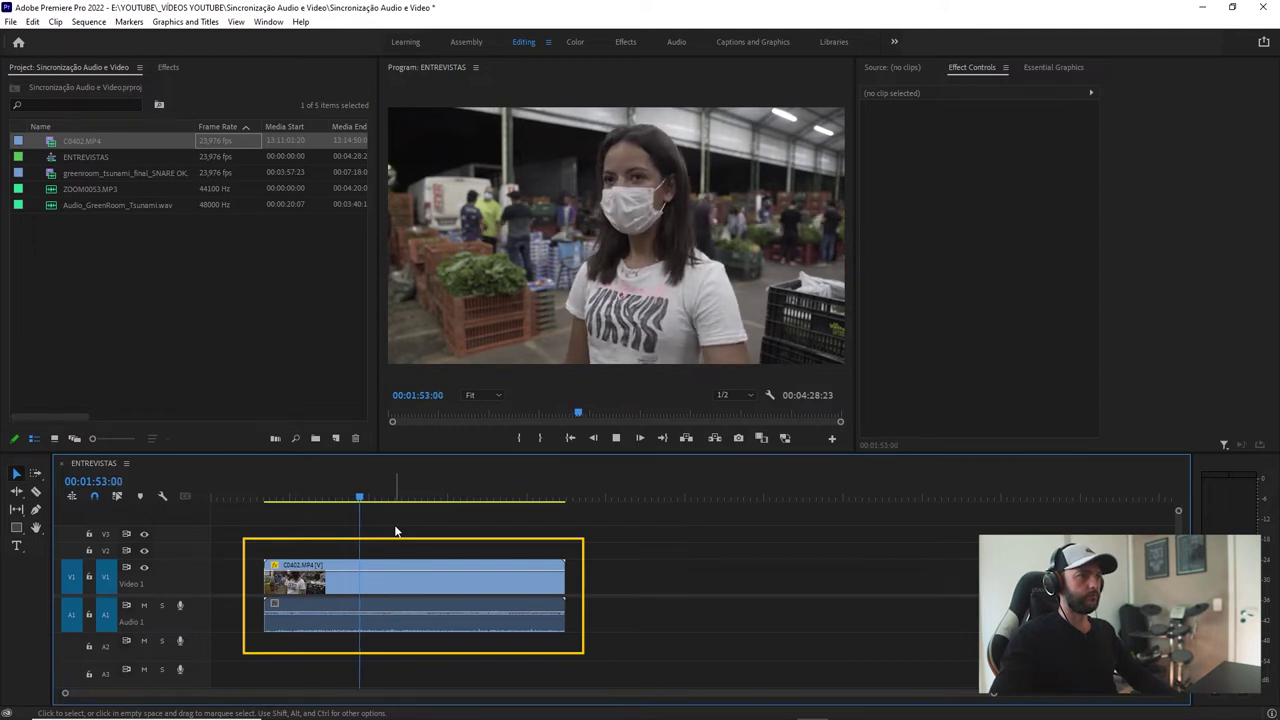
{"action": "key", "text": "space"}
{"action": "left_click", "coordinate": [398, 524]}
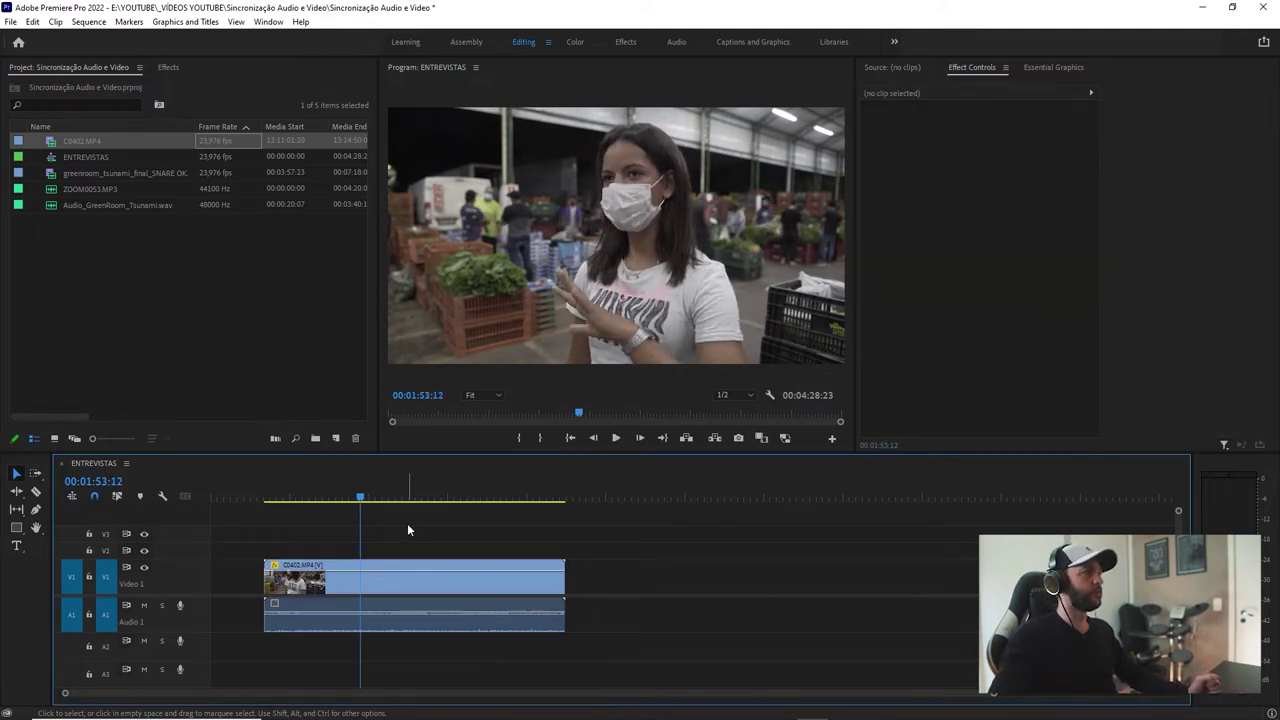
Place ZOOM0053.MP3 on audio track A2 beneath the C0402 interview clip.
{"action": "left_click", "coordinate": [50, 192]}
{"action": "mouse_move", "coordinate": [537, 461]}
{"action": "left_mouse_down"}
{"action": "mouse_move", "coordinate": [628, 660]}
{"action": "mouse_move", "coordinate": [381, 650]}
{"action": "left_mouse_up"}
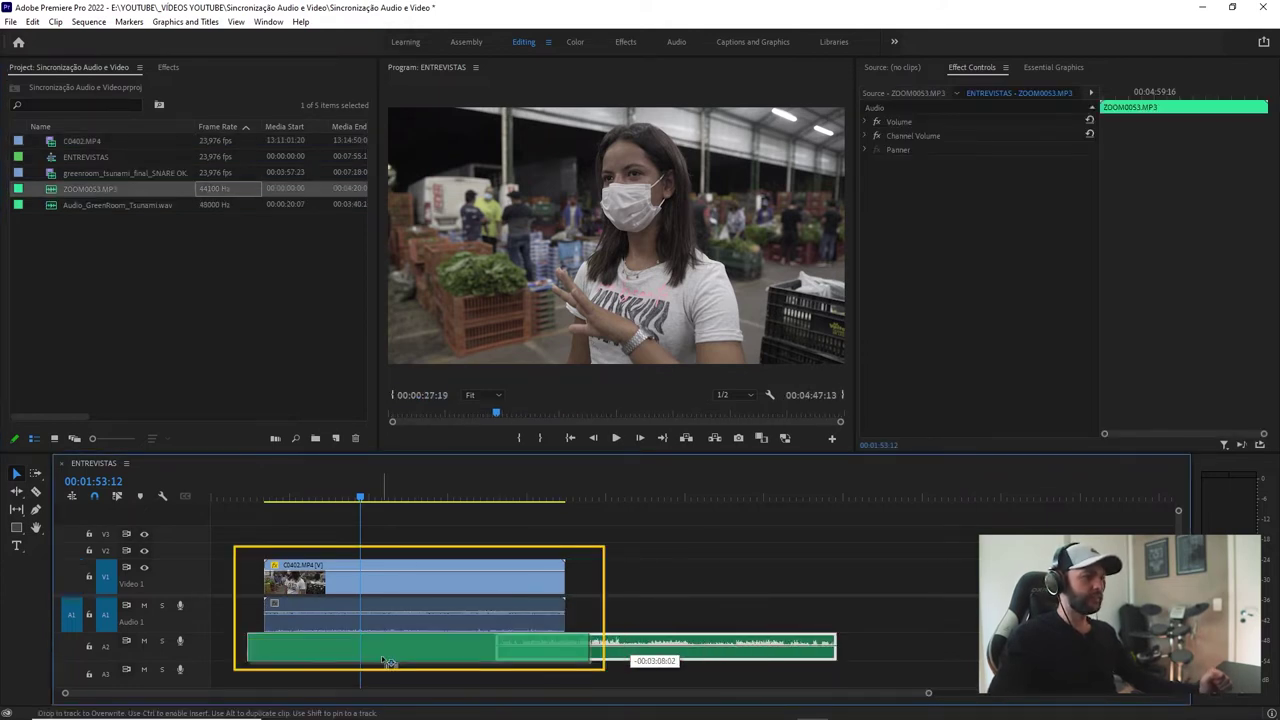
{"action": "left_click", "coordinate": [628, 498]}
{"action": "left_click", "coordinate": [430, 539]}
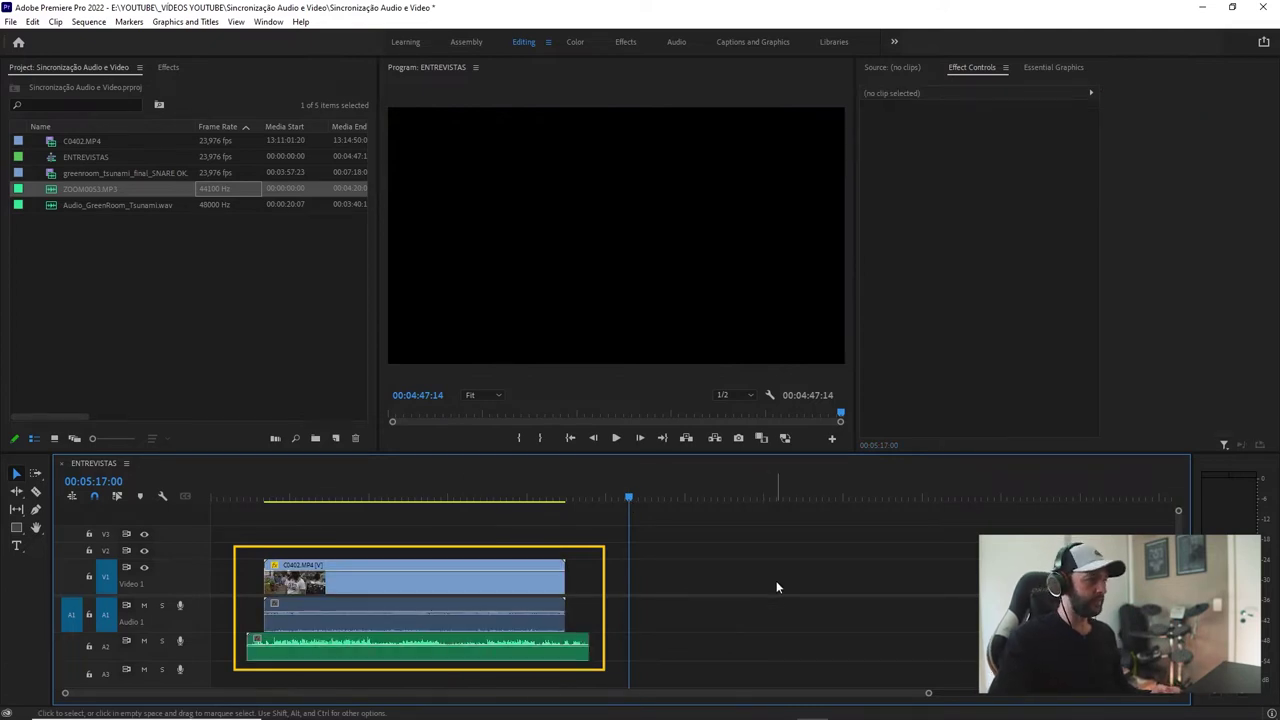
{"action": "left_click", "coordinate": [336, 617]}
{"action": "left_click", "coordinate": [431, 533]}
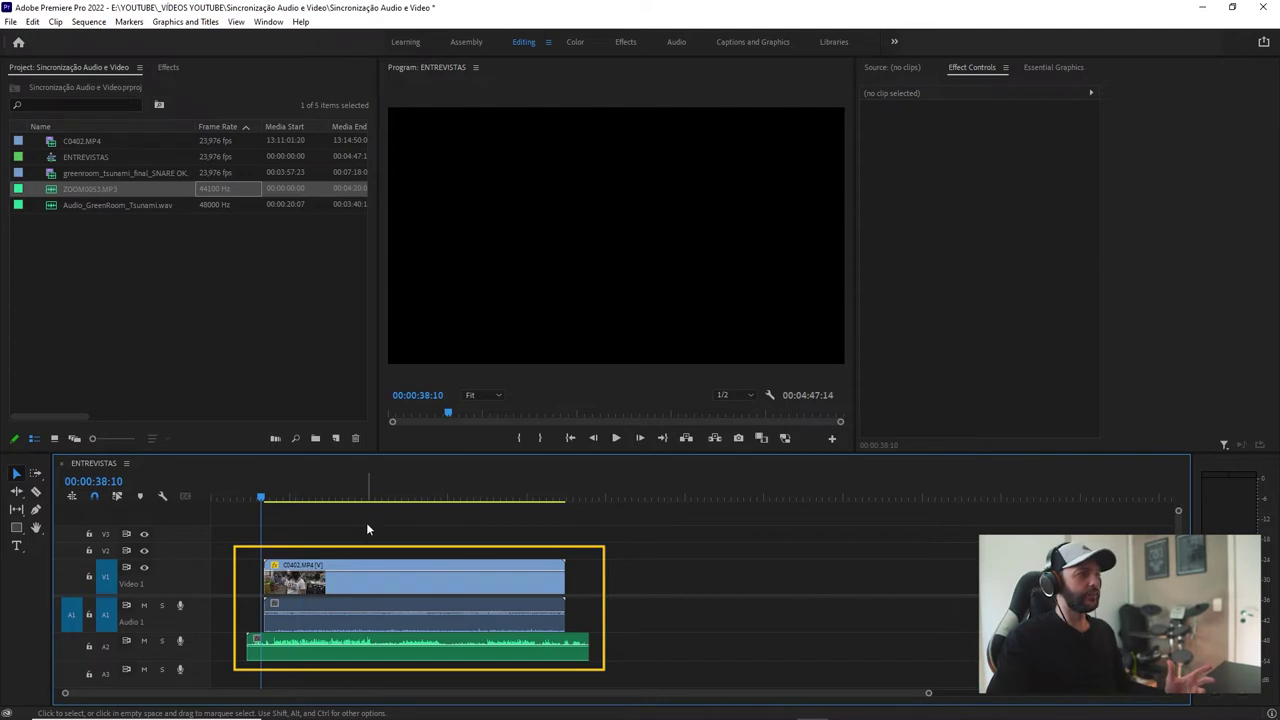
Select both the C0402 and ZOOM0053 clips and choose Synchronize from their context menu.
{"action": "left_click_drag", "start_coordinate": [340, 521], "coordinate": [448, 628]}
{"action": "right_click", "coordinate": [448, 622]}
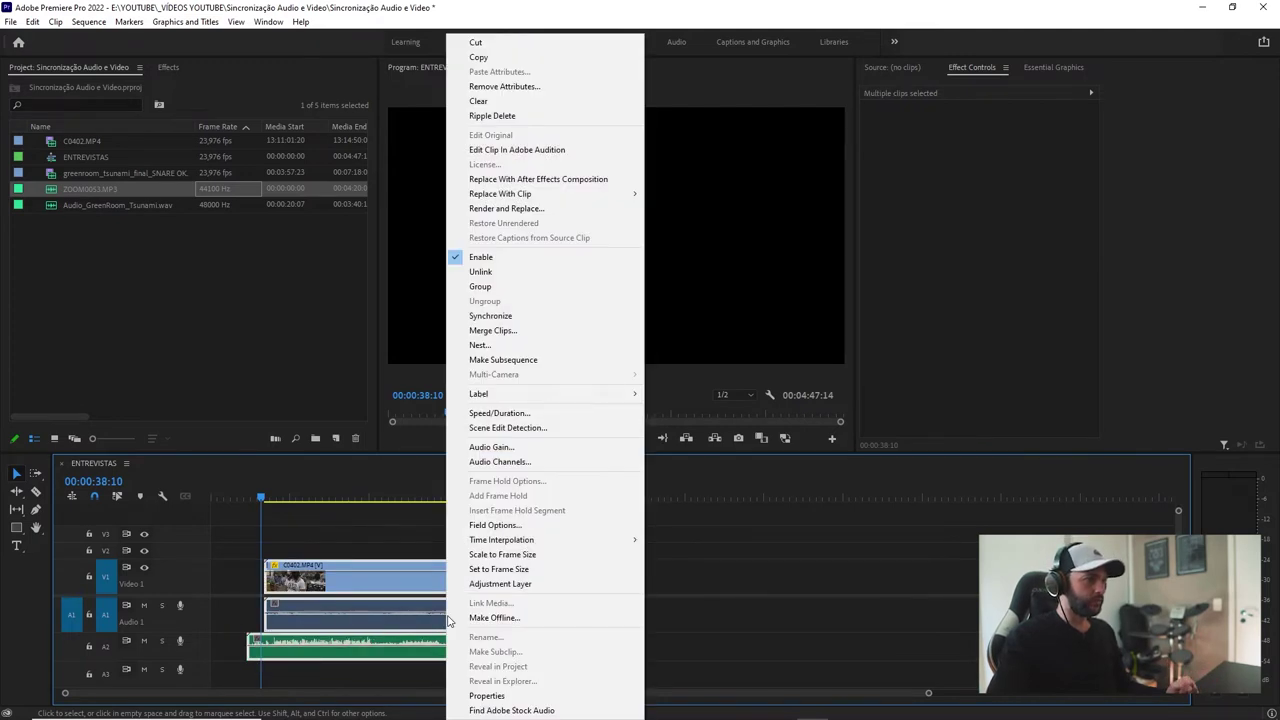
{"action": "left_click", "coordinate": [519, 318]}
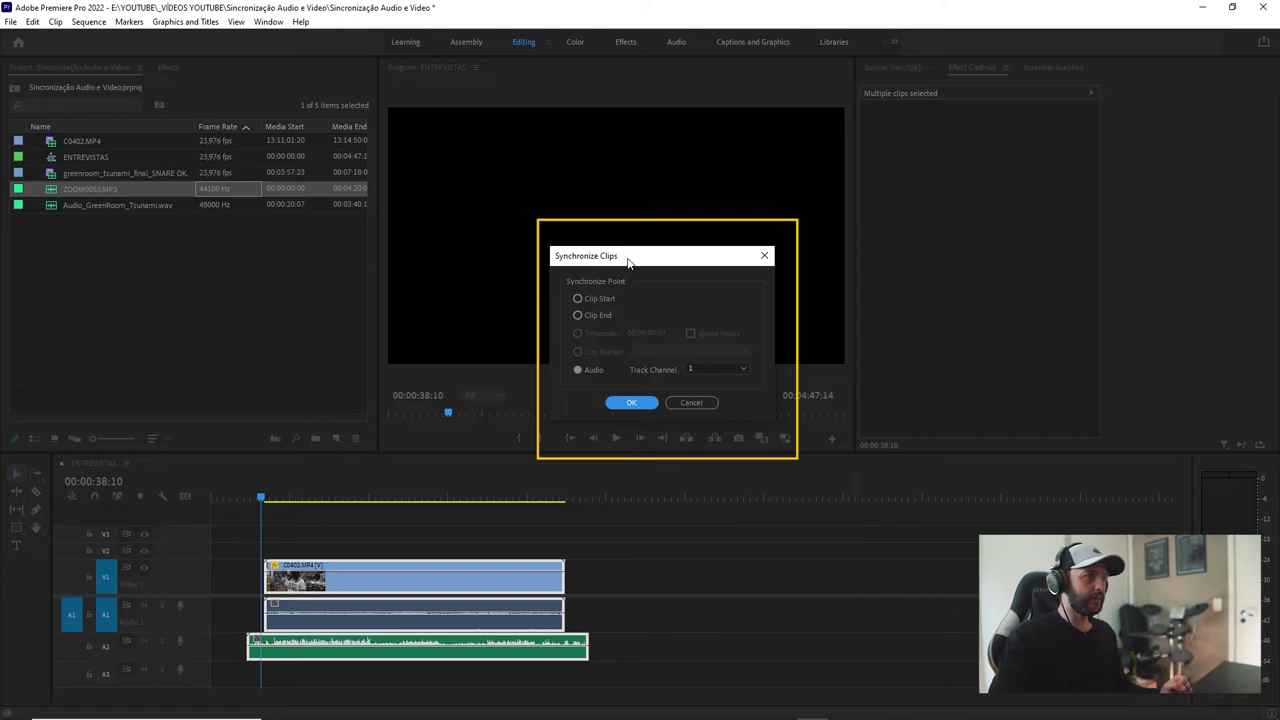
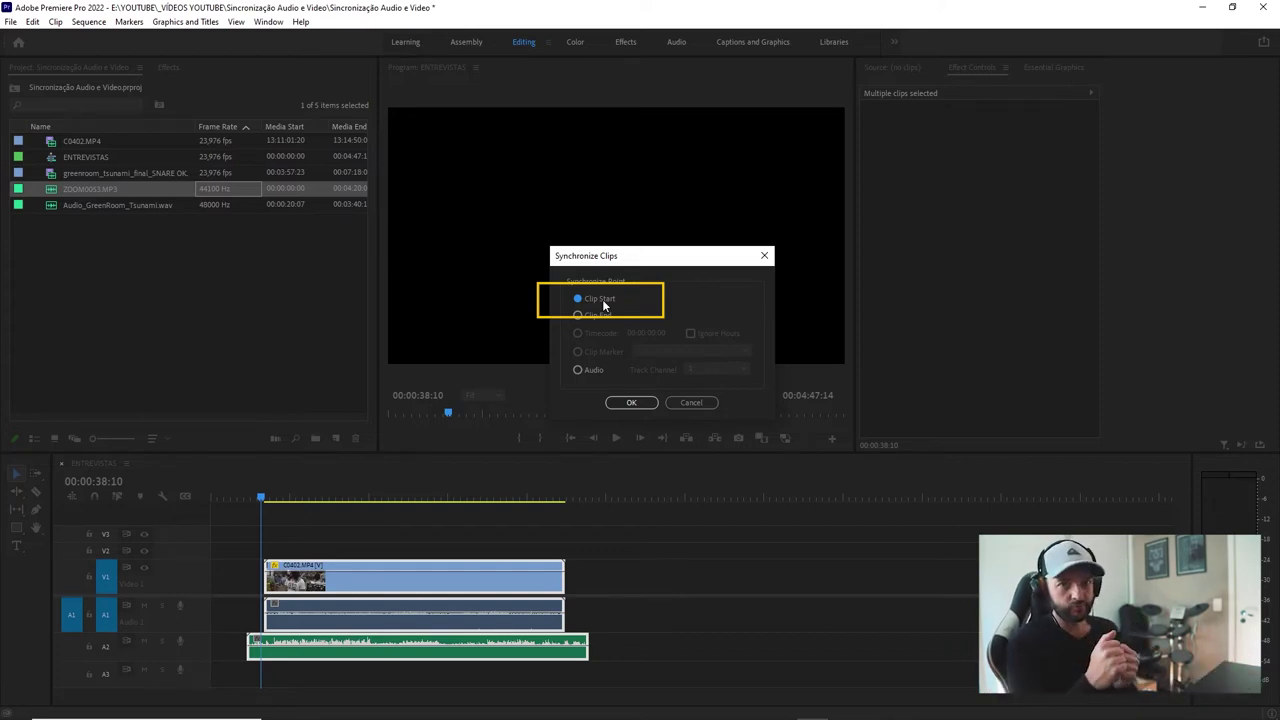
Sync ZOOM0053.MP3 to C0402.MP4 by audio waveform on Track Channel 1.
{"action": "left_click", "coordinate": [605, 315]}
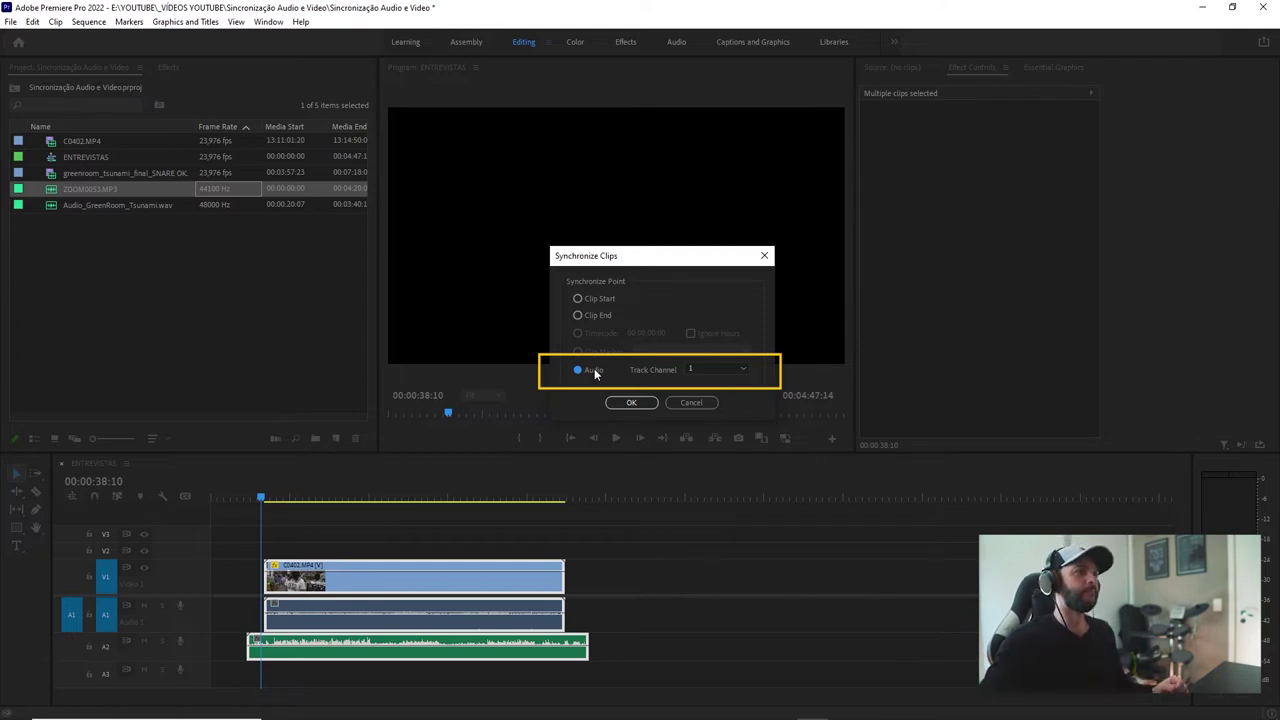
{"action": "left_click", "coordinate": [715, 369]}
{"action": "left_click", "coordinate": [711, 383]}
{"action": "left_click", "coordinate": [713, 370]}
{"action": "left_click", "coordinate": [717, 379]}
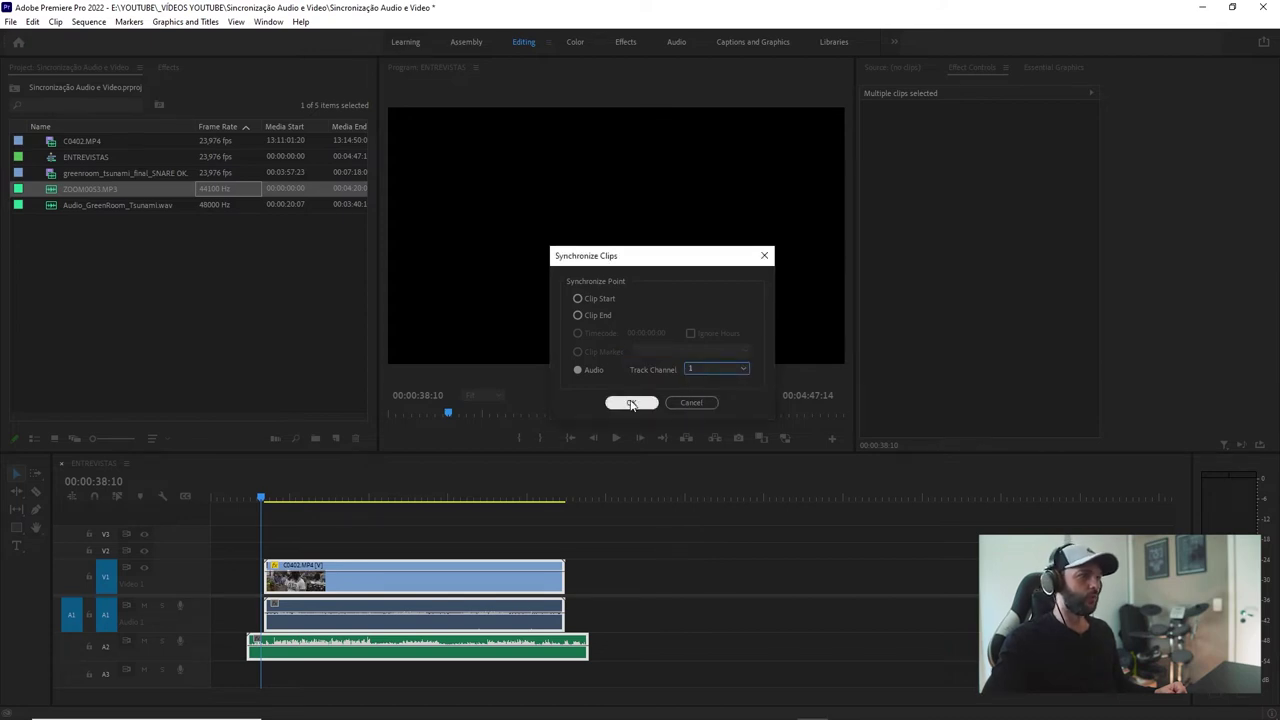
{"action": "left_click", "coordinate": [631, 403]}
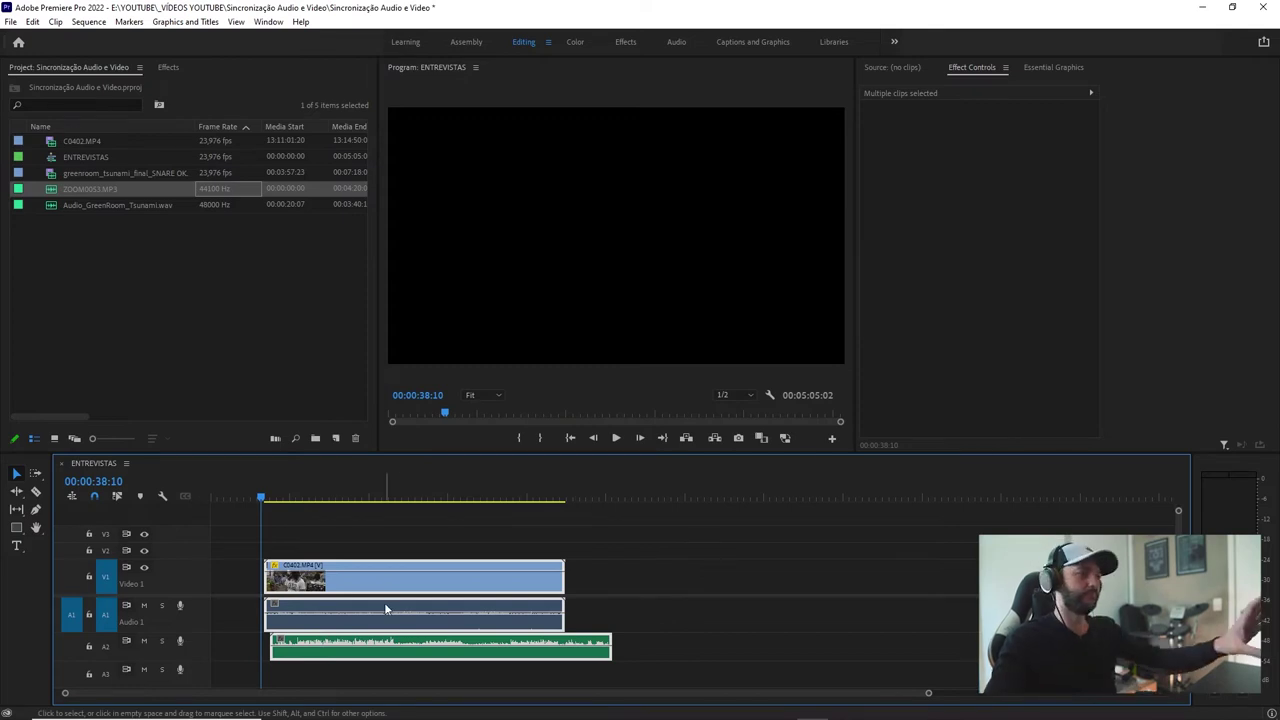
Play the synced interview to check alignment, then select the external audio clip.
{"action": "left_click", "coordinate": [379, 538]}
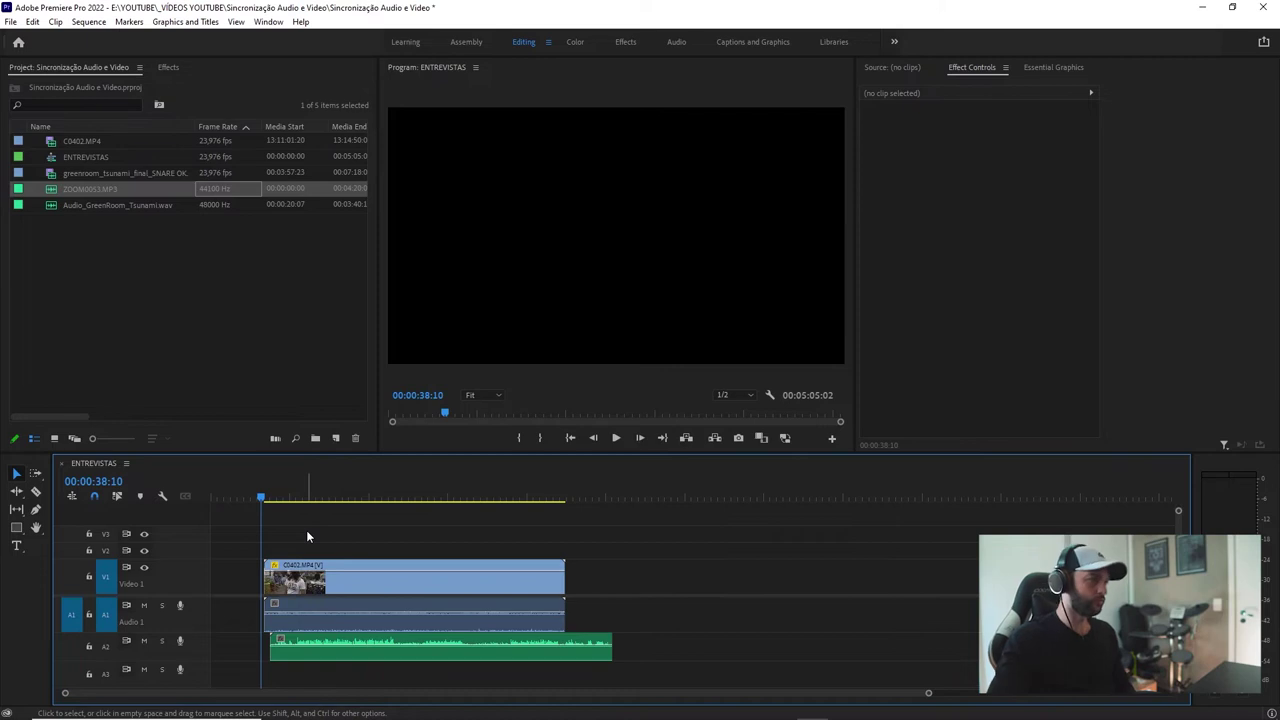
{"action": "left_click", "coordinate": [309, 575]}
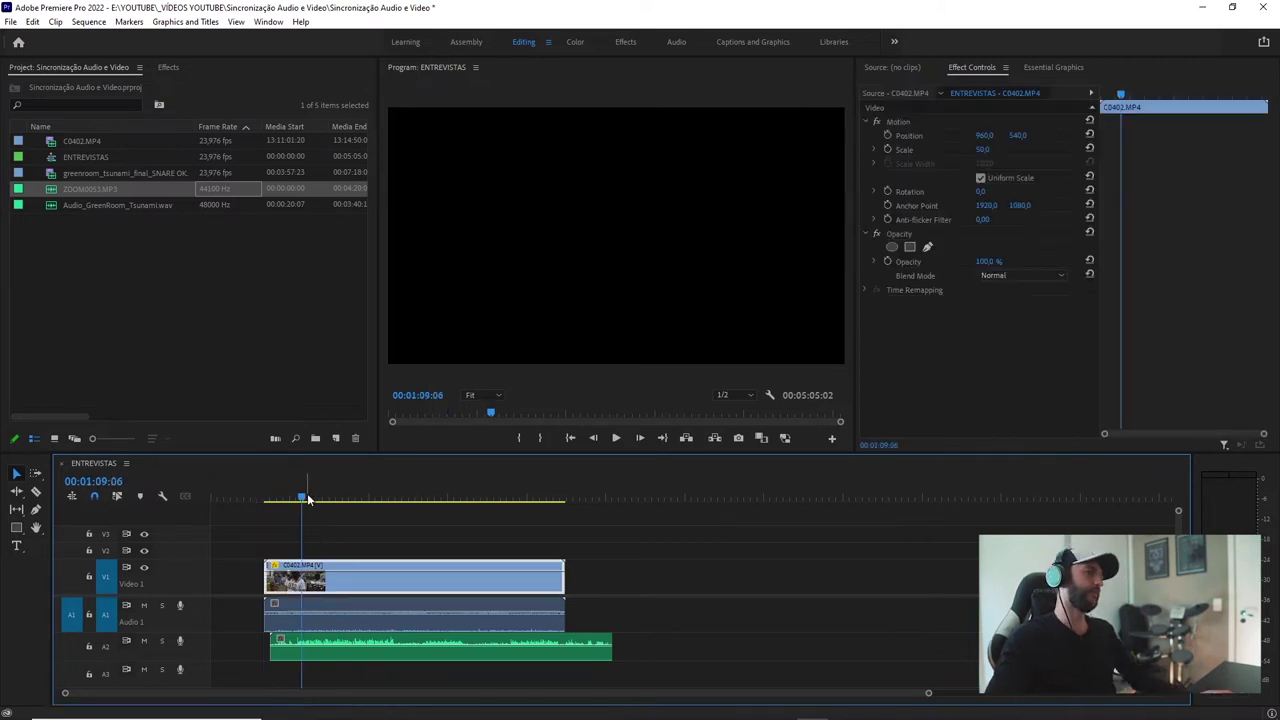
{"action": "left_click", "coordinate": [302, 497]}
{"action": "key", "text": "space"}
{"action": "key", "text": "space"}
{"action": "left_click", "coordinate": [346, 652]}
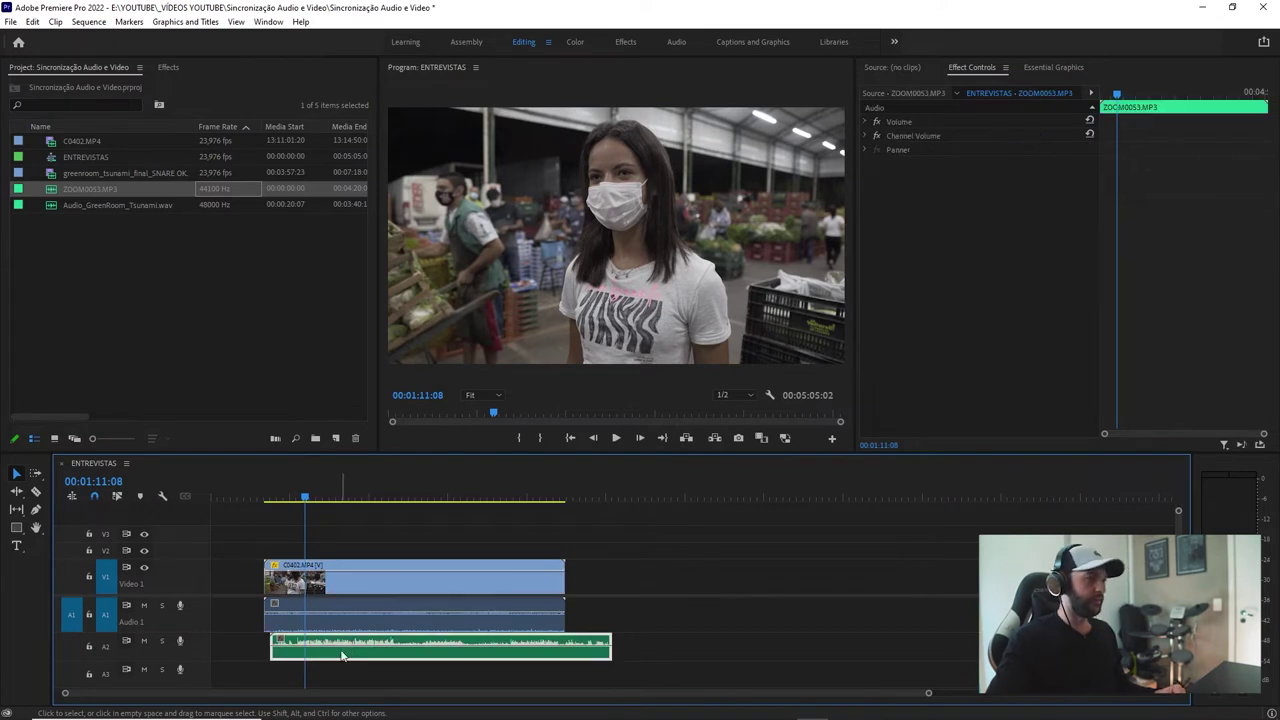
Apply the Fill Right with Left effect to the ZOOM0053.MP3 clip on A2.
{"action": "left_click", "coordinate": [168, 67]}
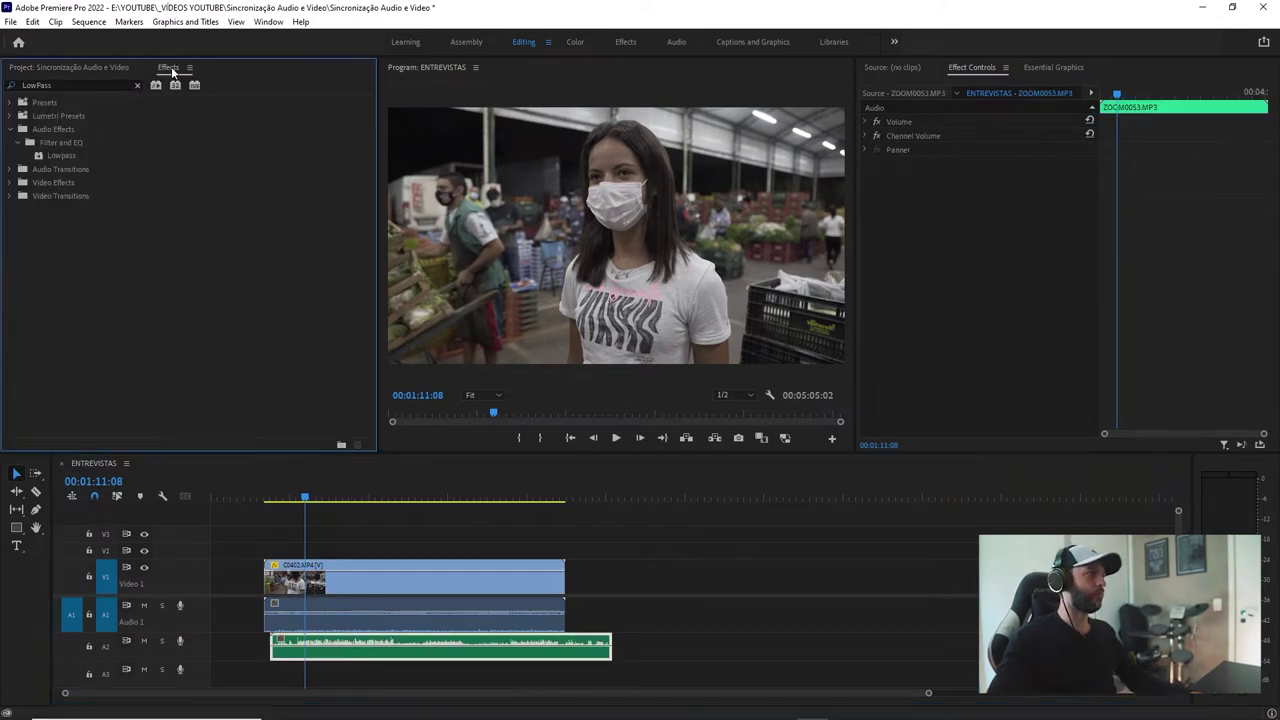
{"action": "left_click_drag", "start_coordinate": [99, 84], "coordinate": [3, 100]}
{"action": "type", "text": "fill"}
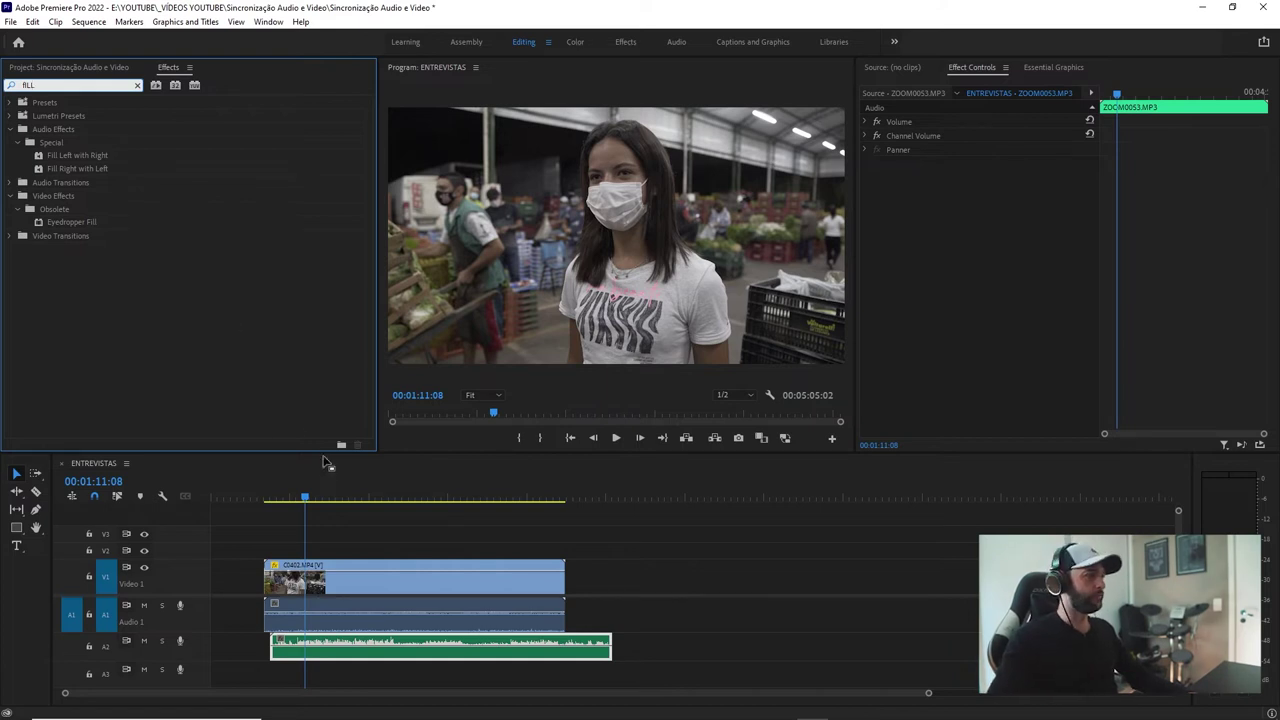
{"action": "left_click", "coordinate": [40, 170]}
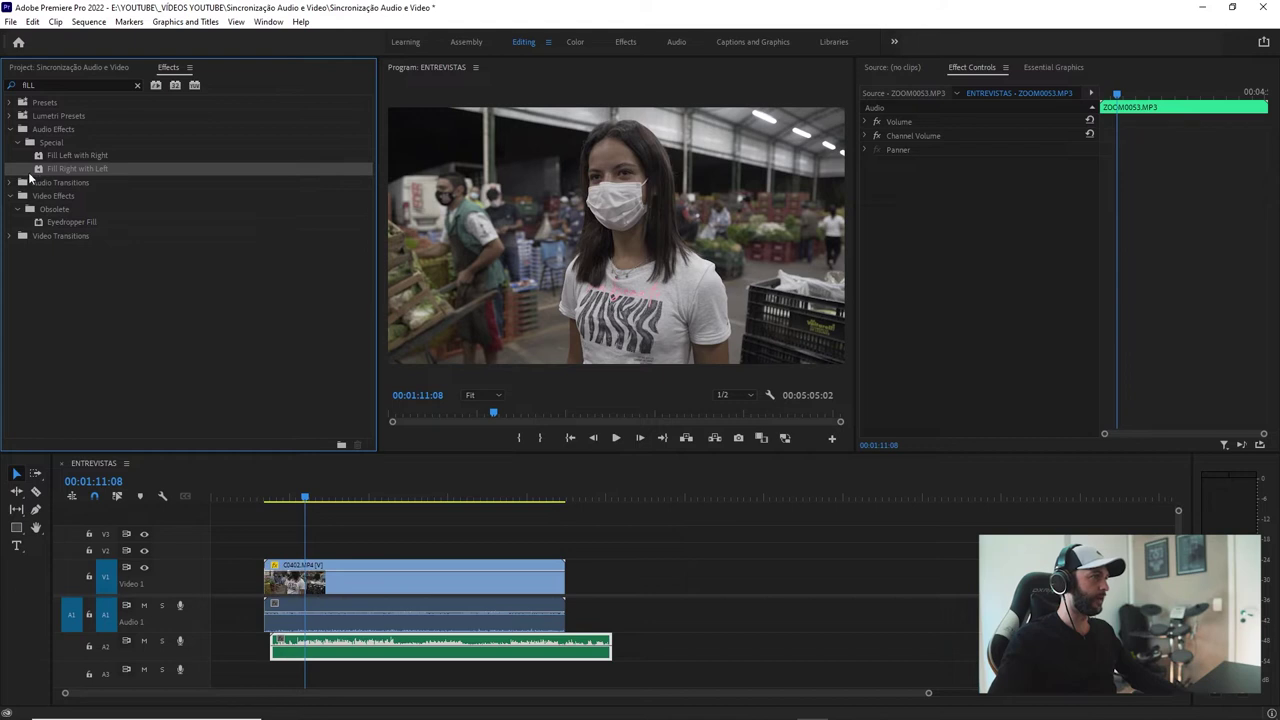
{"action": "left_click_drag", "start_coordinate": [40, 170], "coordinate": [476, 640]}
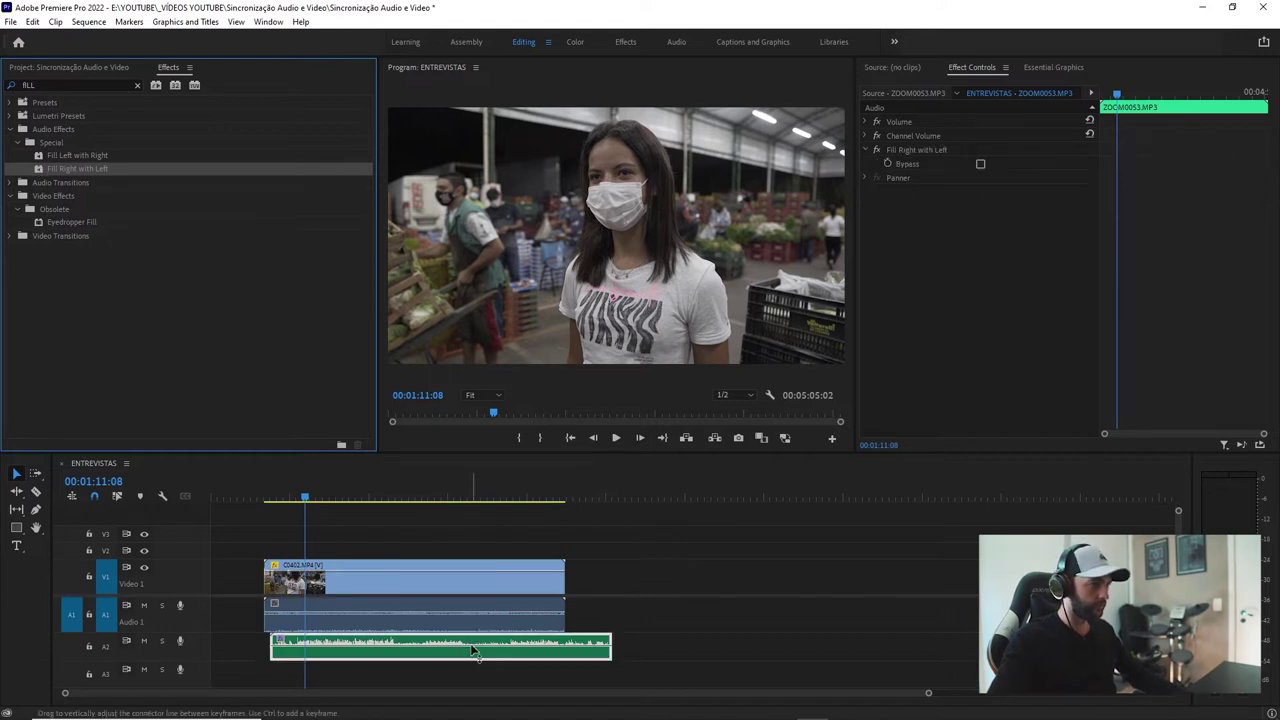
{"action": "key", "text": "space"}
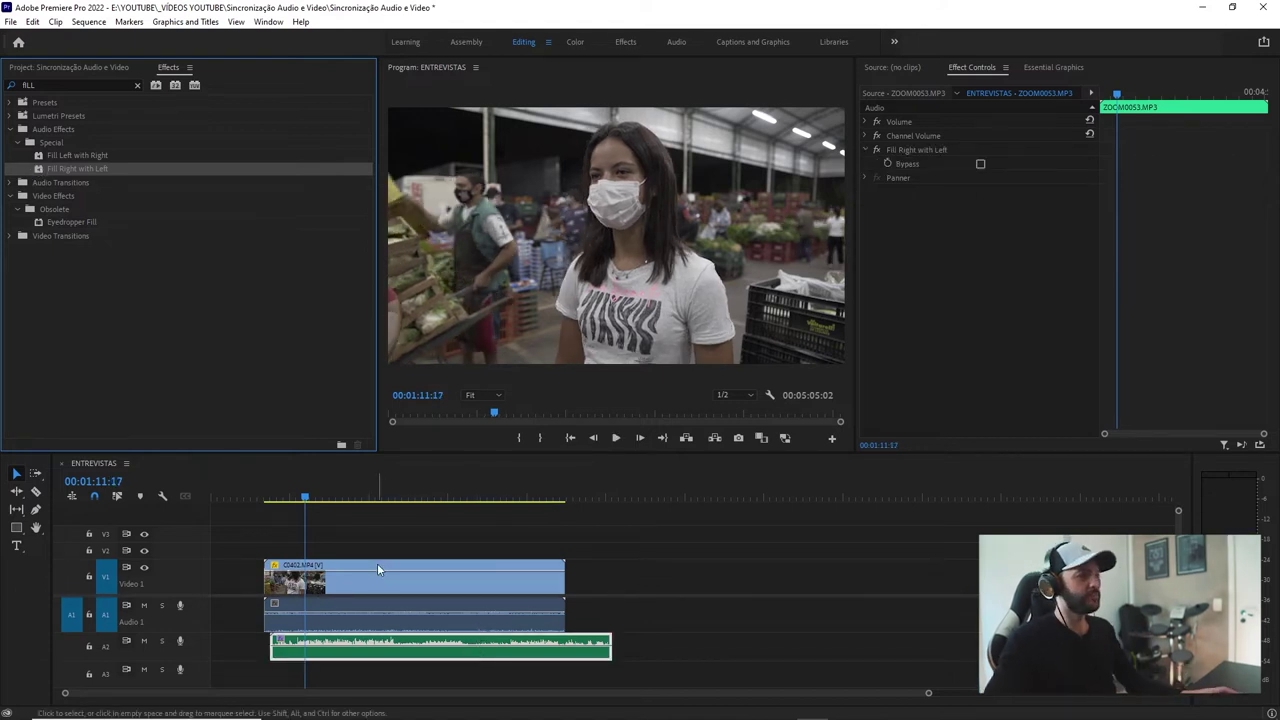
Confirm the effect on the external audio and listen to the sequence.
{"action": "left_click", "coordinate": [386, 666]}
{"action": "left_click", "coordinate": [375, 652]}
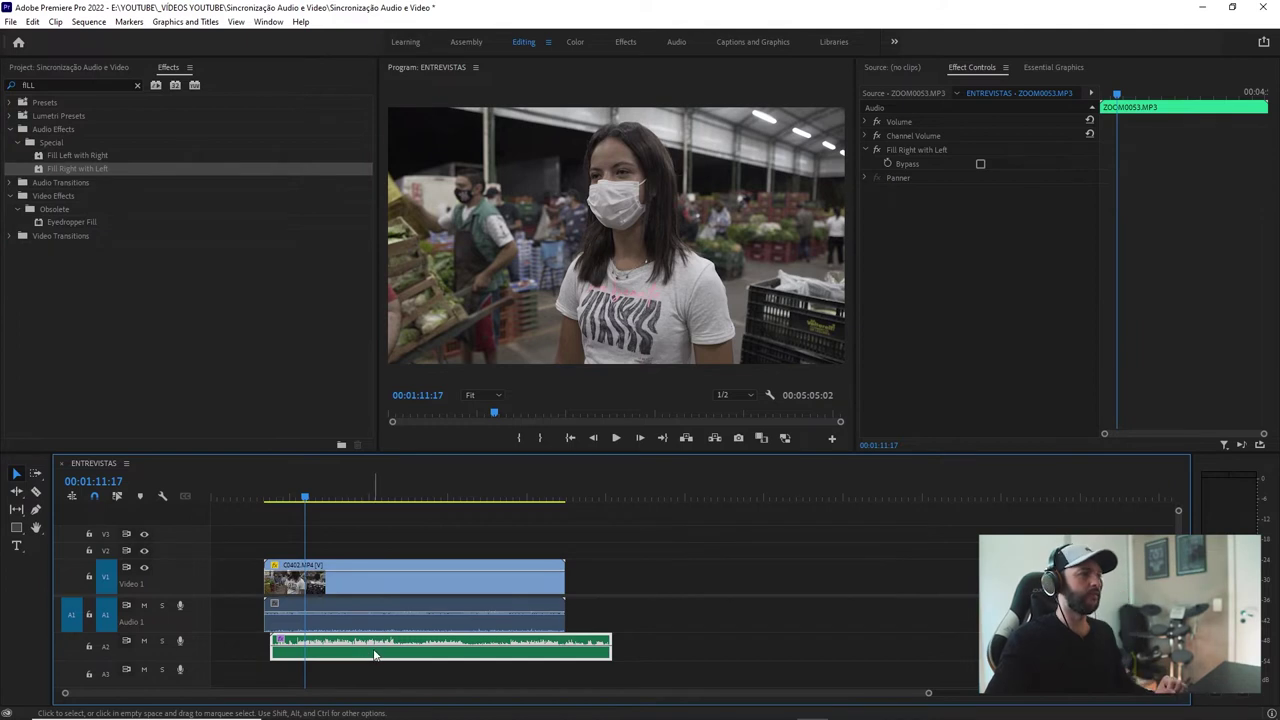
{"action": "left_click", "coordinate": [376, 523]}
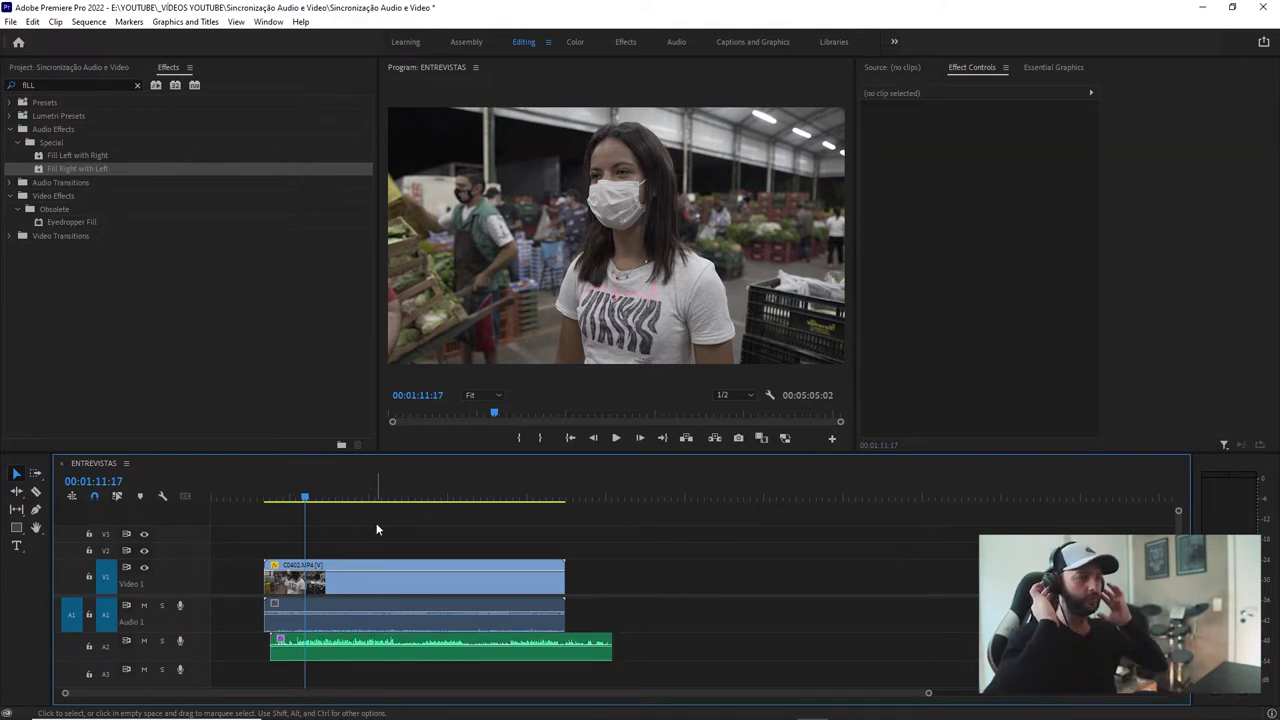
{"action": "left_click", "coordinate": [330, 646]}
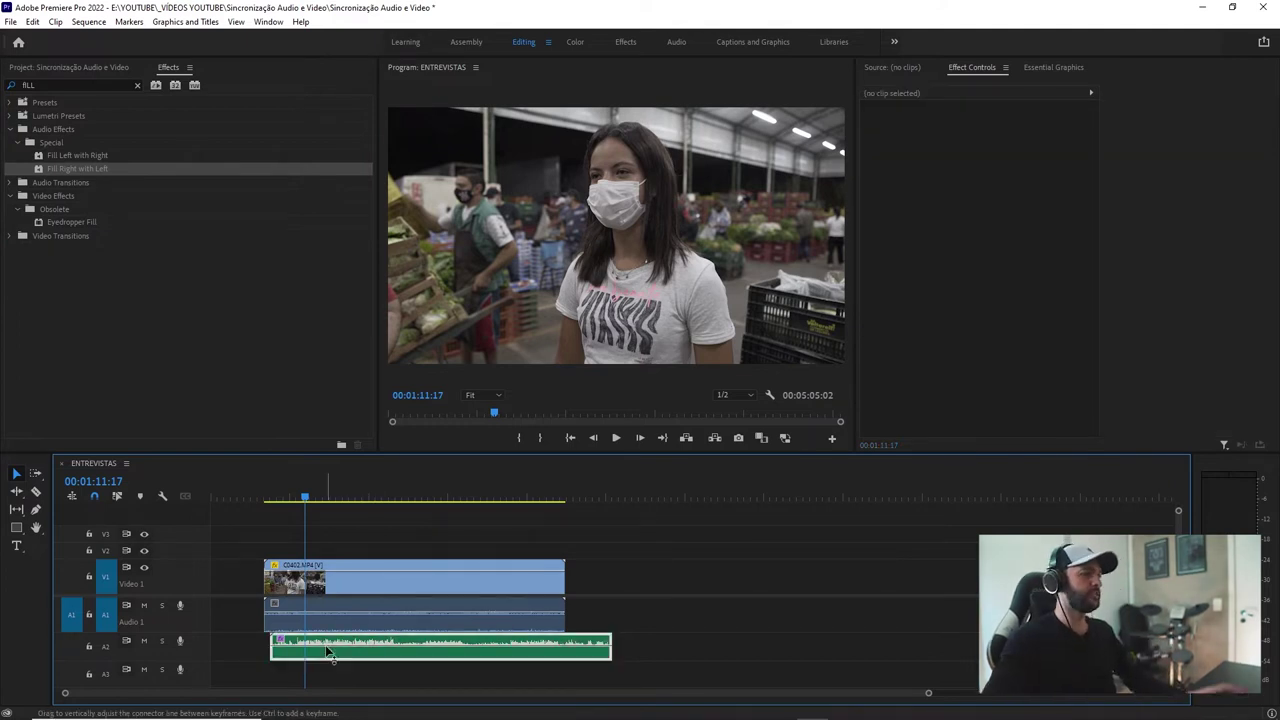
{"action": "left_click", "coordinate": [349, 556]}
{"action": "key", "text": "space"}
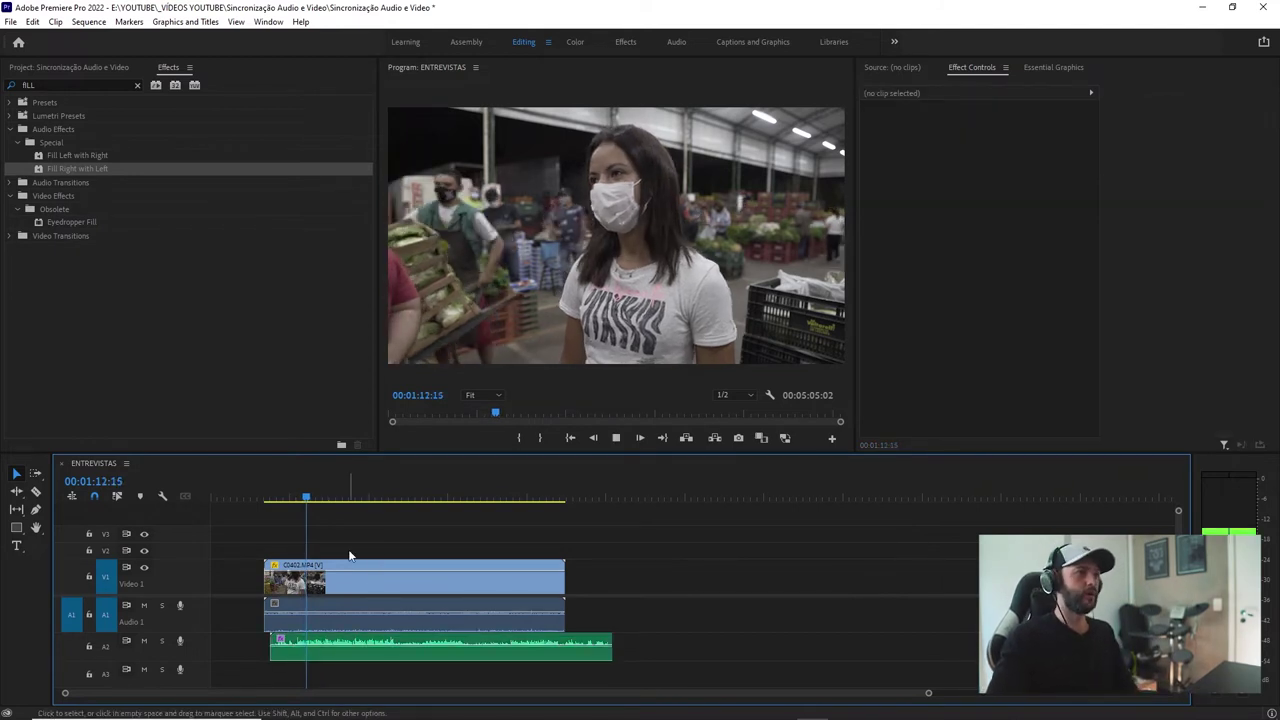
Select the camera's own audio clip and bring up its context menu.
{"action": "left_click", "coordinate": [362, 569]}
{"action": "left_click", "coordinate": [376, 668]}
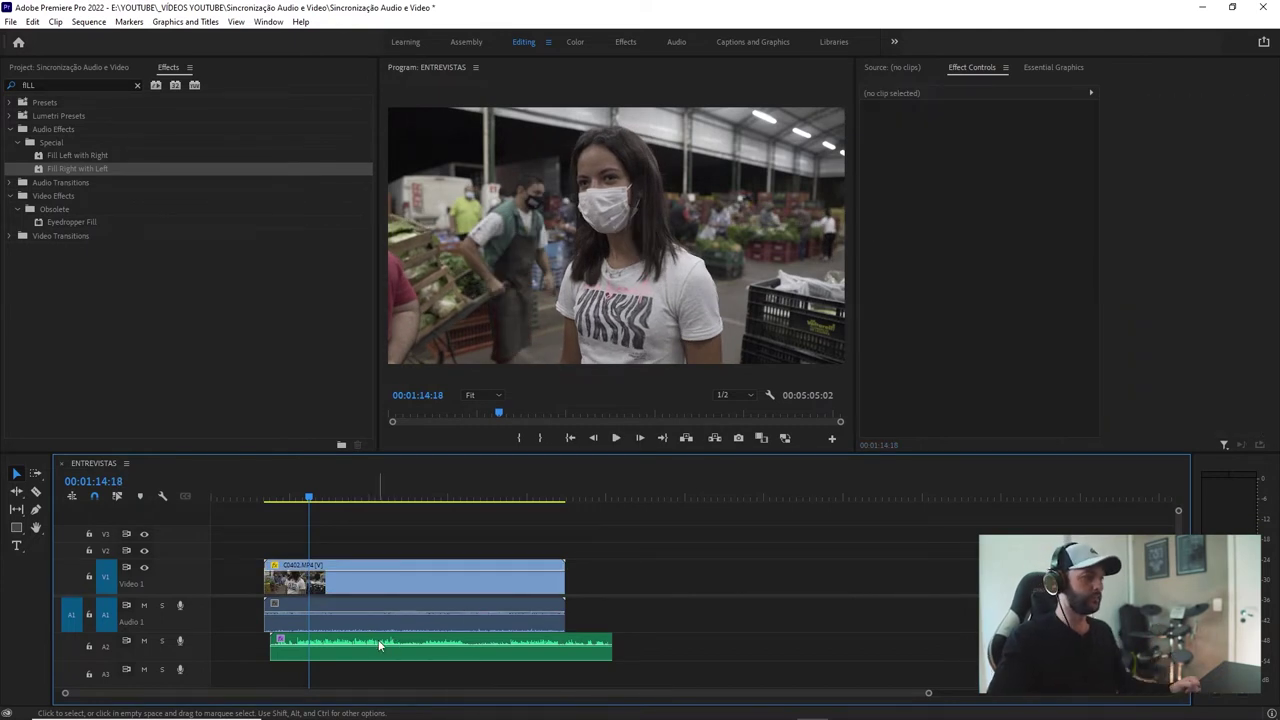
{"action": "left_click", "coordinate": [370, 621]}
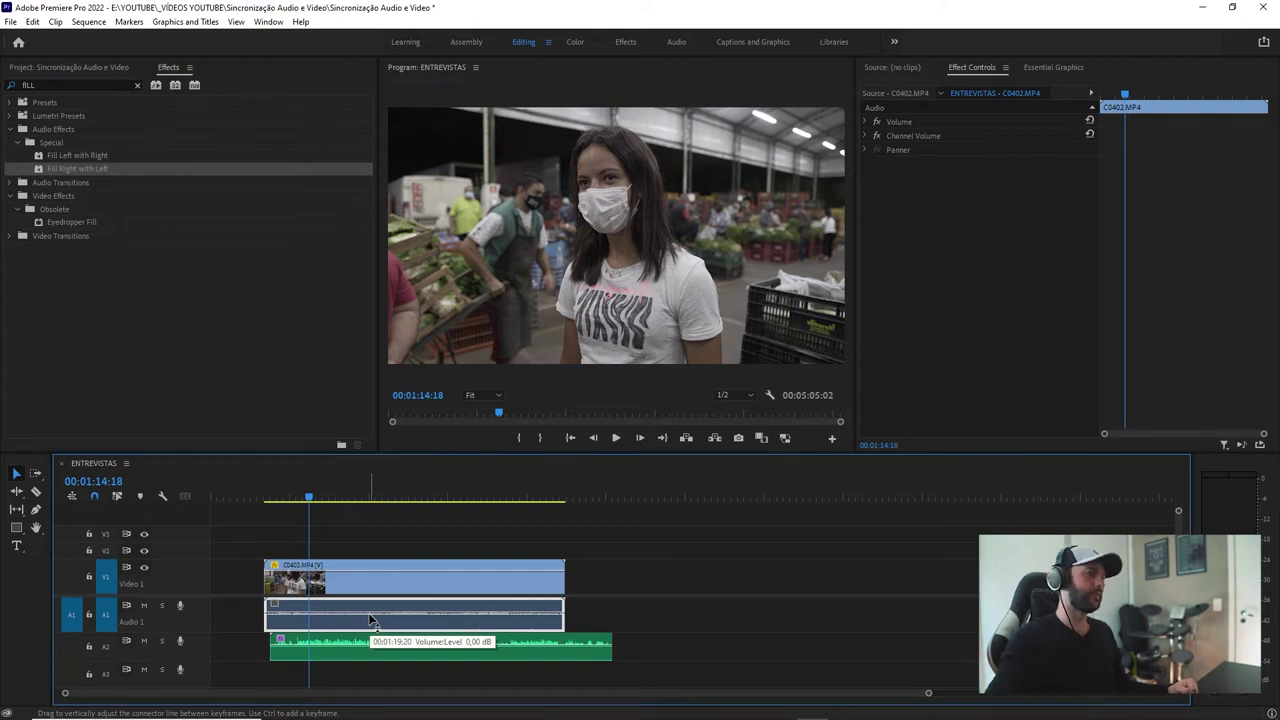
{"action": "right_click", "coordinate": [352, 609]}
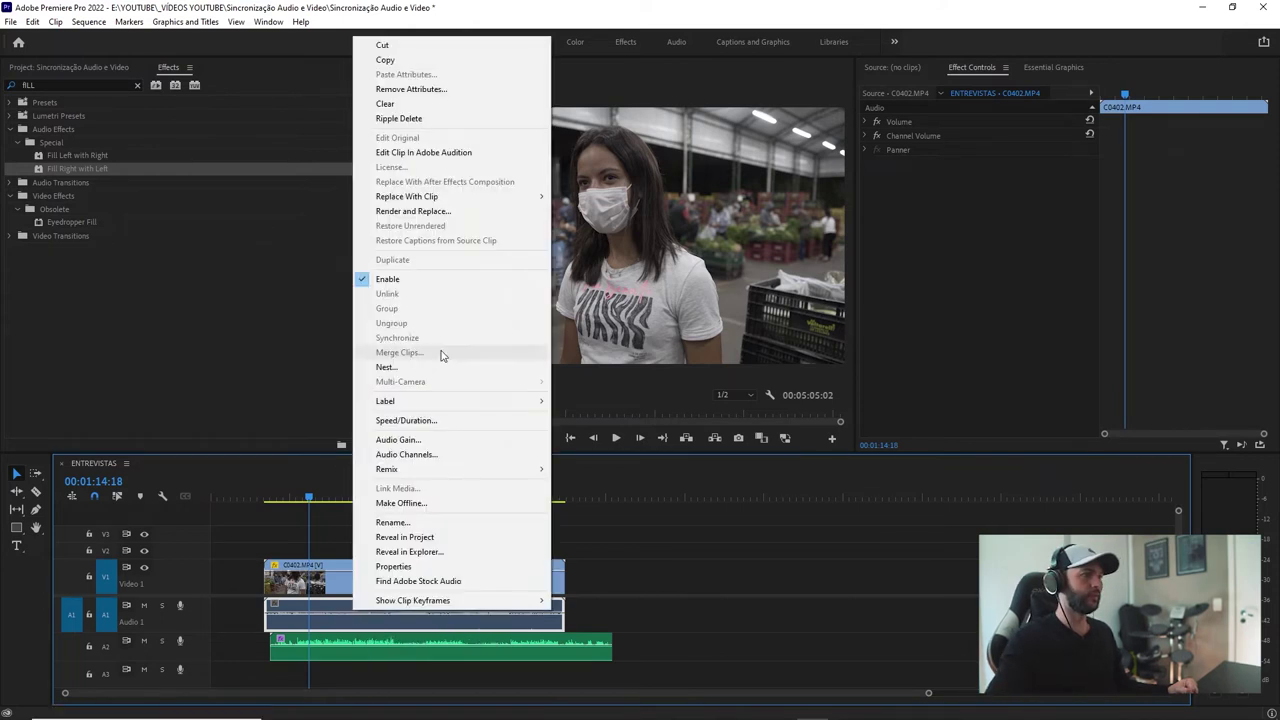
Remove the camera's own audio clip from the timeline.
{"action": "left_click", "coordinate": [397, 282]}
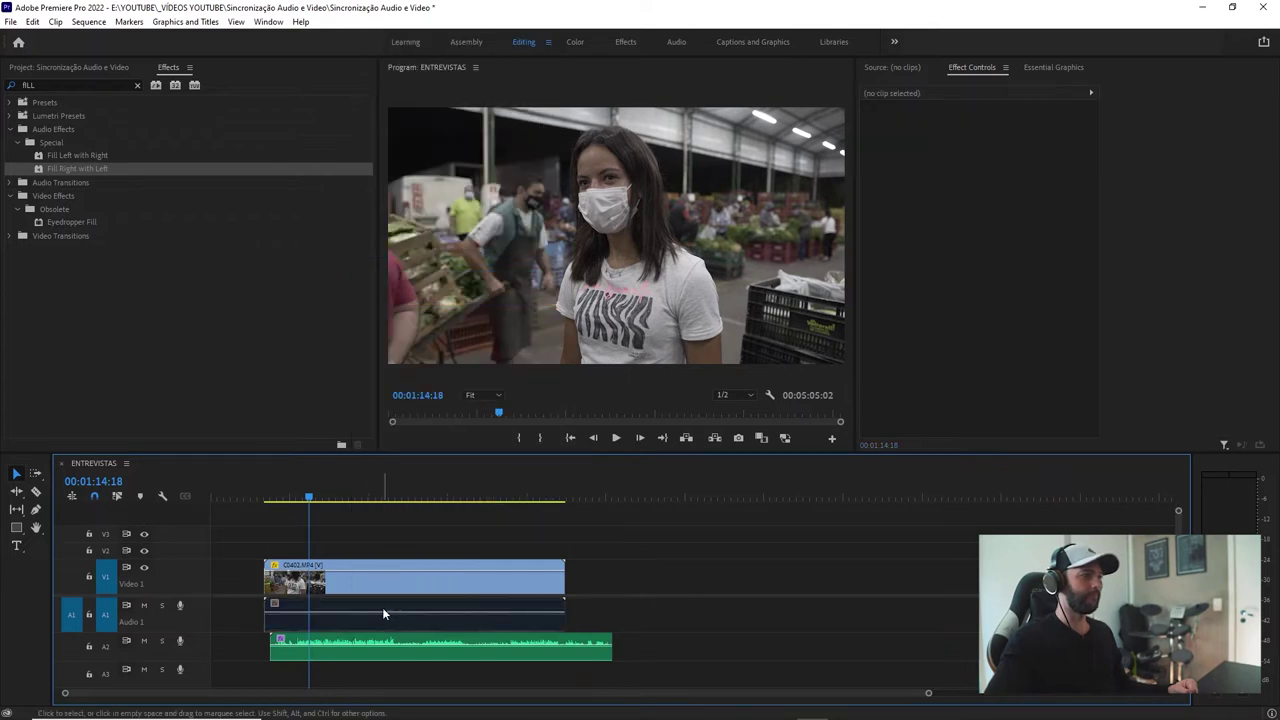
{"action": "right_click", "coordinate": [383, 610]}
{"action": "left_click", "coordinate": [383, 613]}
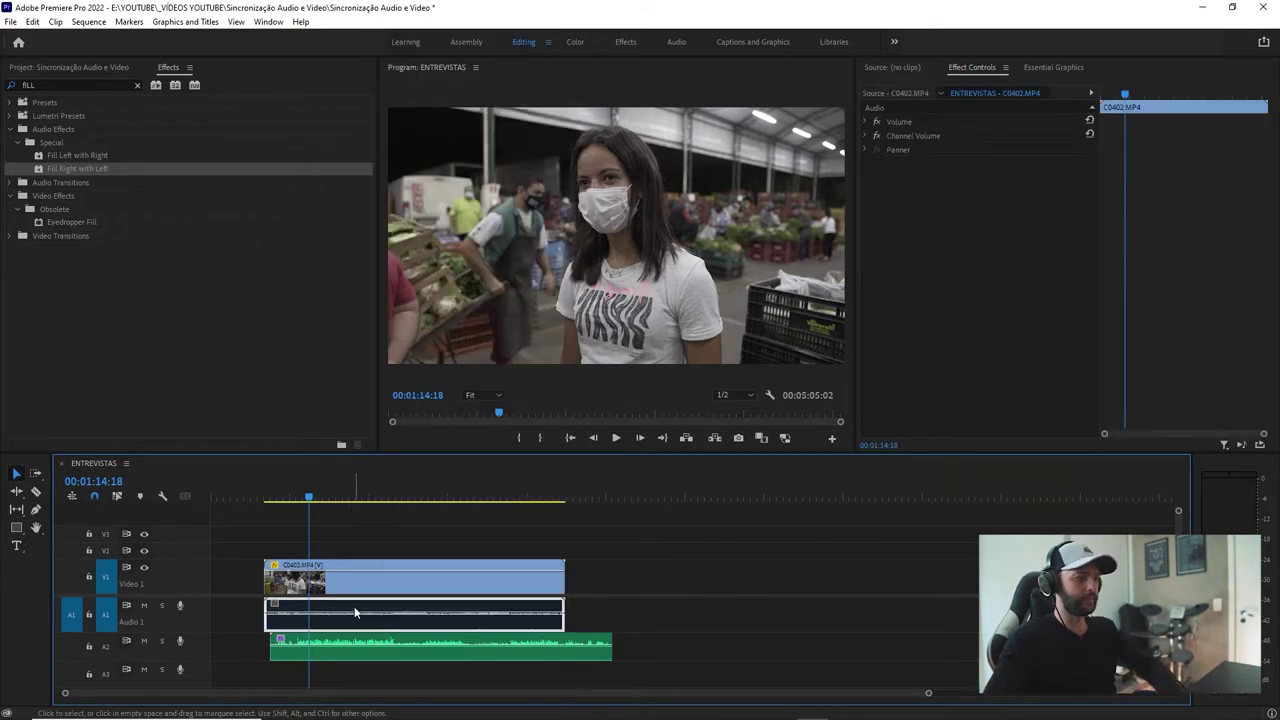
{"action": "key", "text": "Delete"}
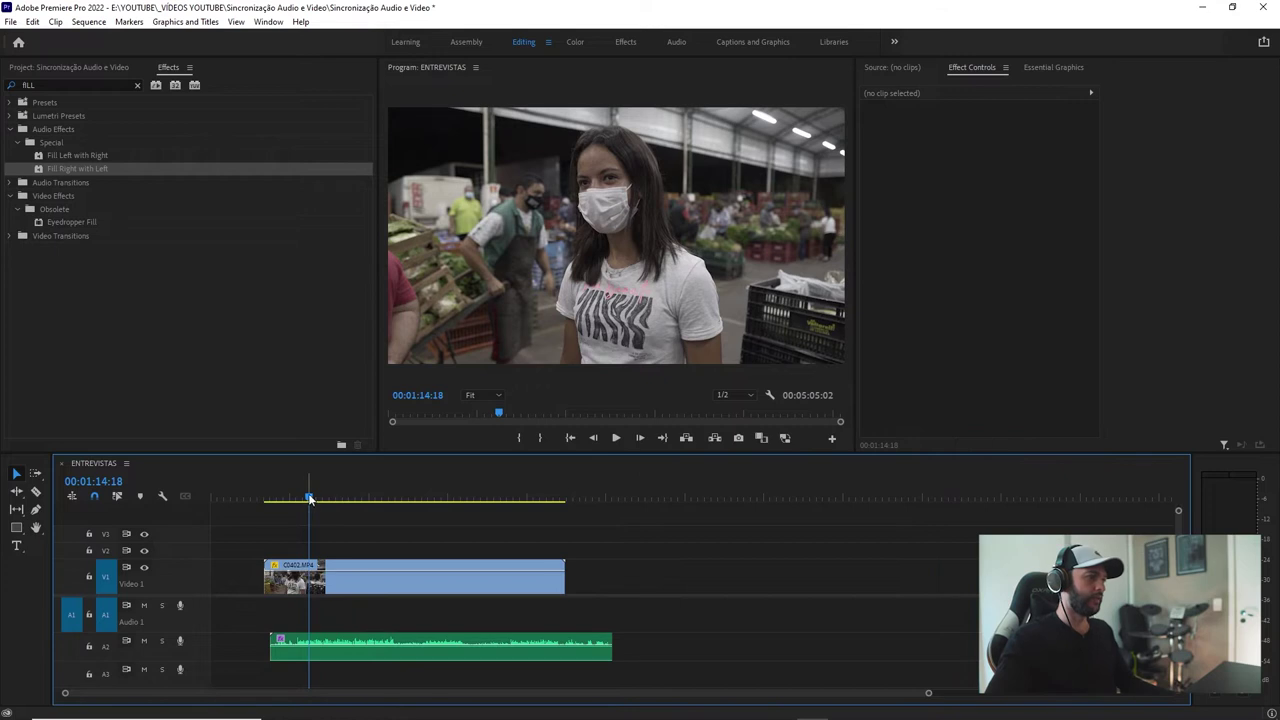
Cut the heads of the external audio and video at 00:01:06:02.
{"action": "left_click_drag", "start_coordinate": [308, 496], "coordinate": [295, 497]}
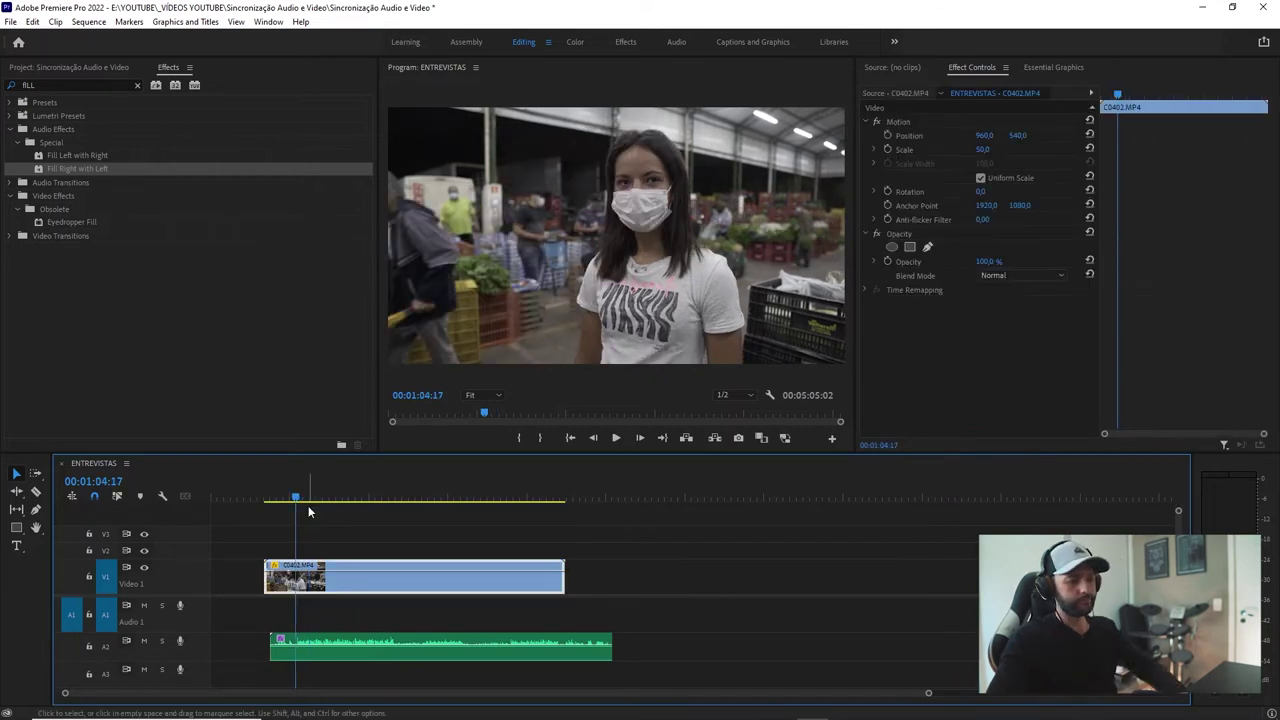
{"action": "key", "text": "="}
{"action": "key", "text": "="}
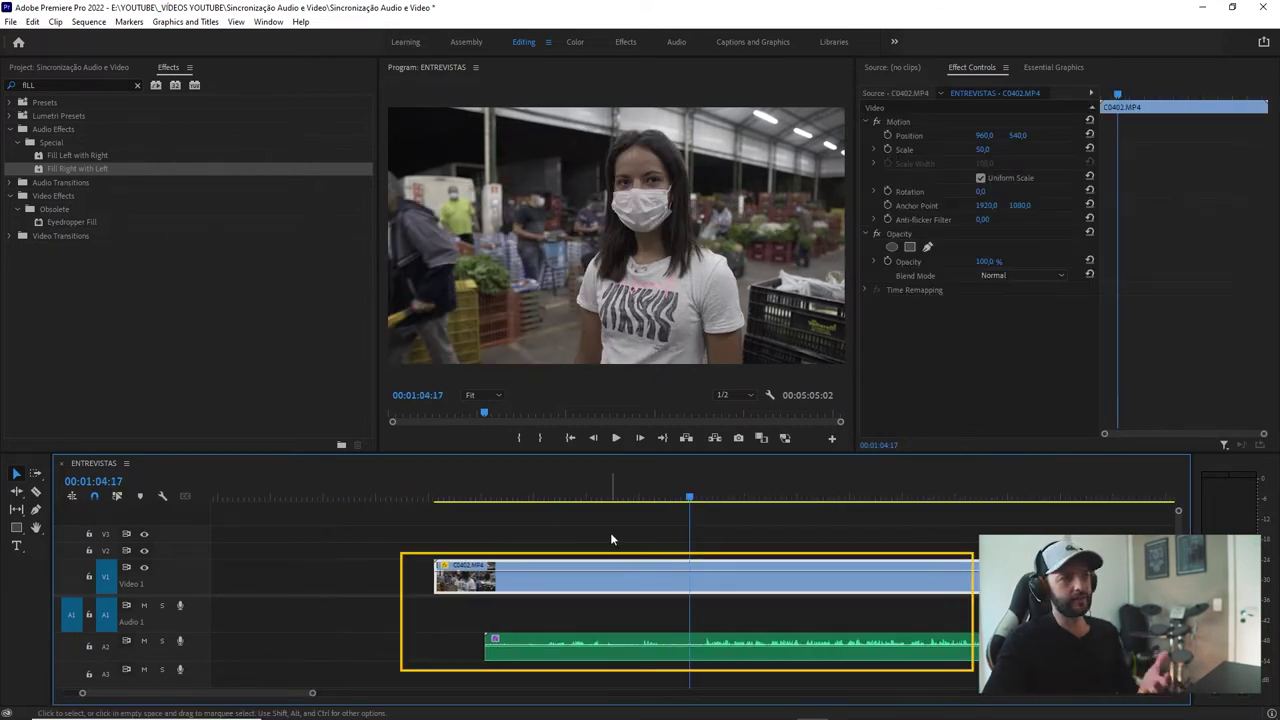
{"action": "key", "text": "space"}
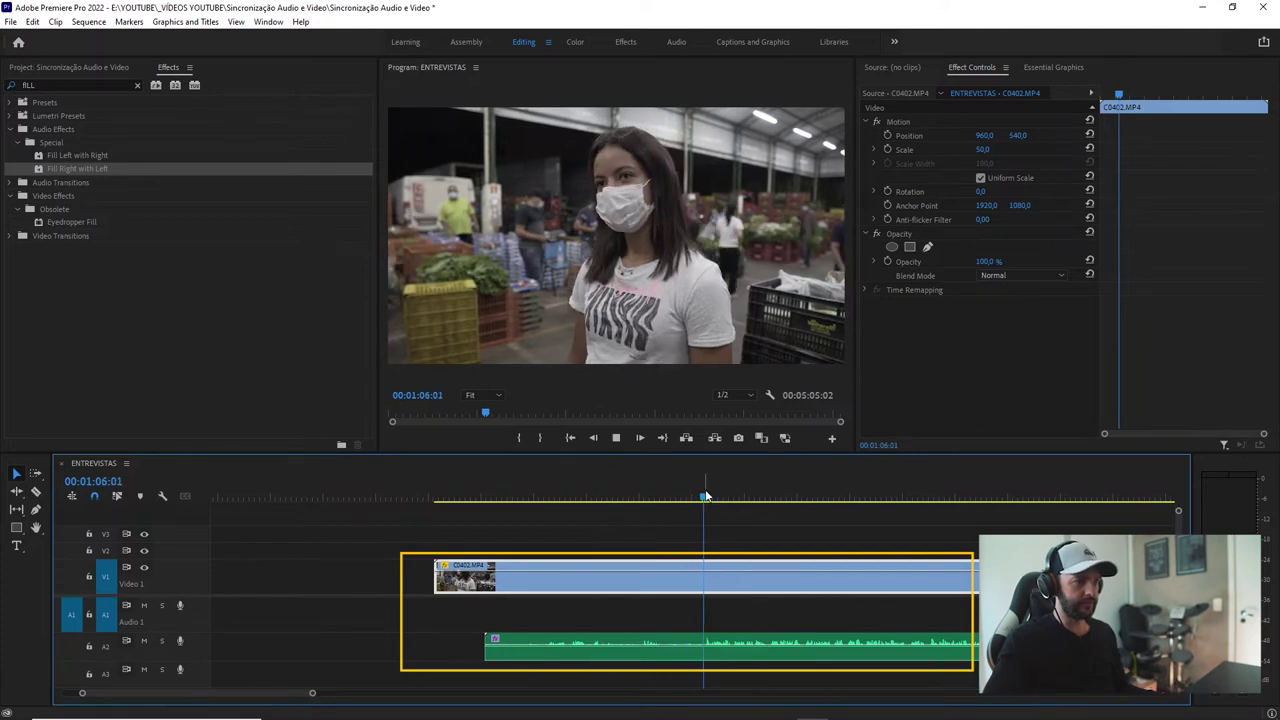
{"action": "left_click_drag", "start_coordinate": [736, 497], "coordinate": [705, 497]}
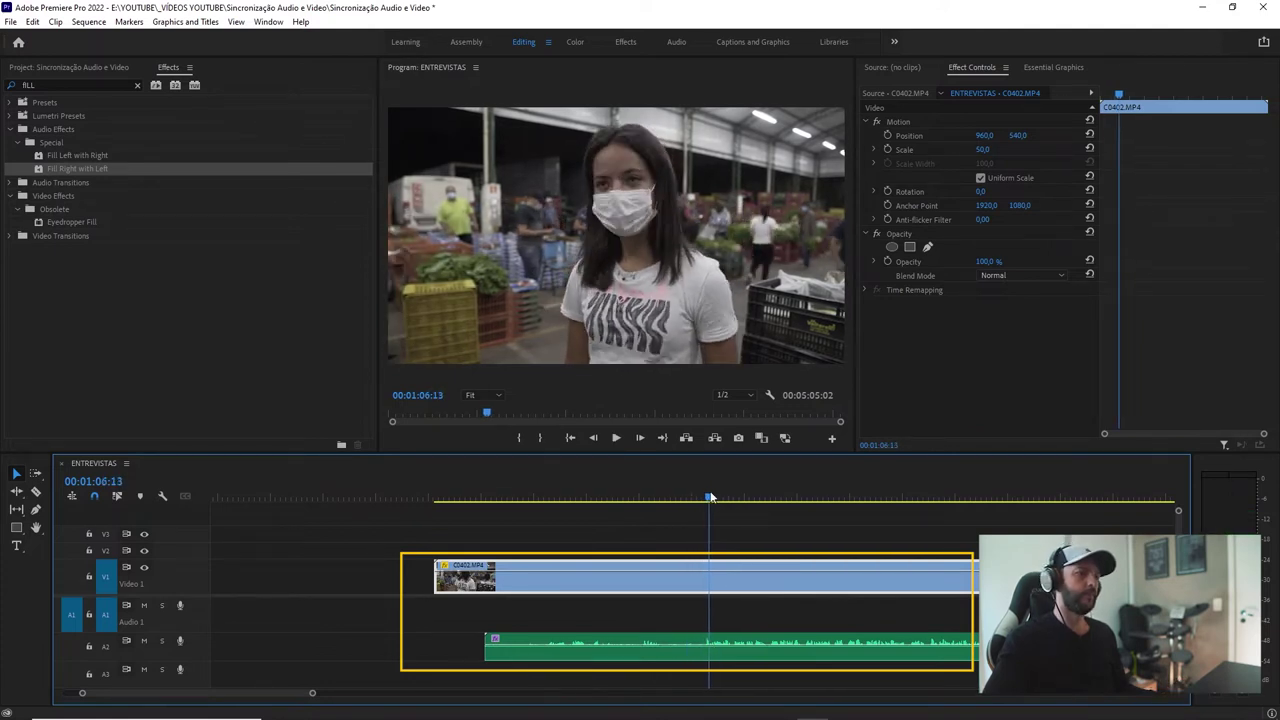
{"action": "left_click_drag", "start_coordinate": [479, 652], "coordinate": [704, 648]}
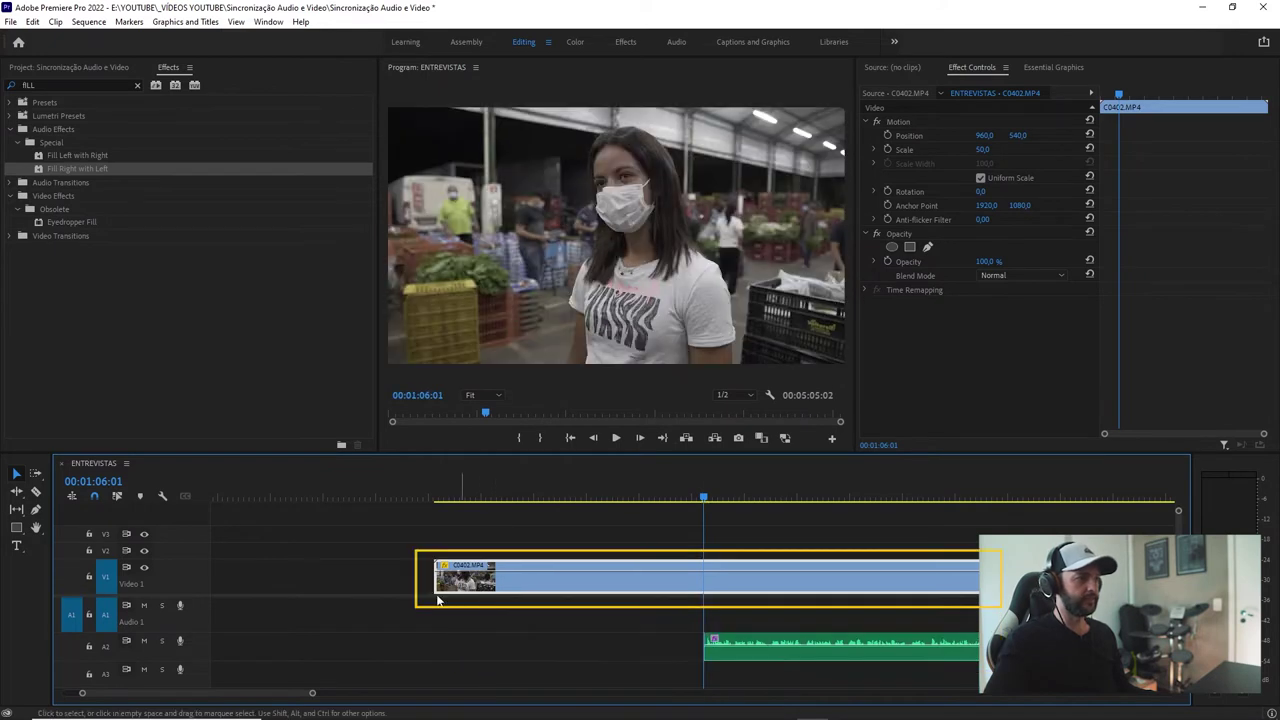
{"action": "left_click_drag", "start_coordinate": [428, 572], "coordinate": [704, 575]}
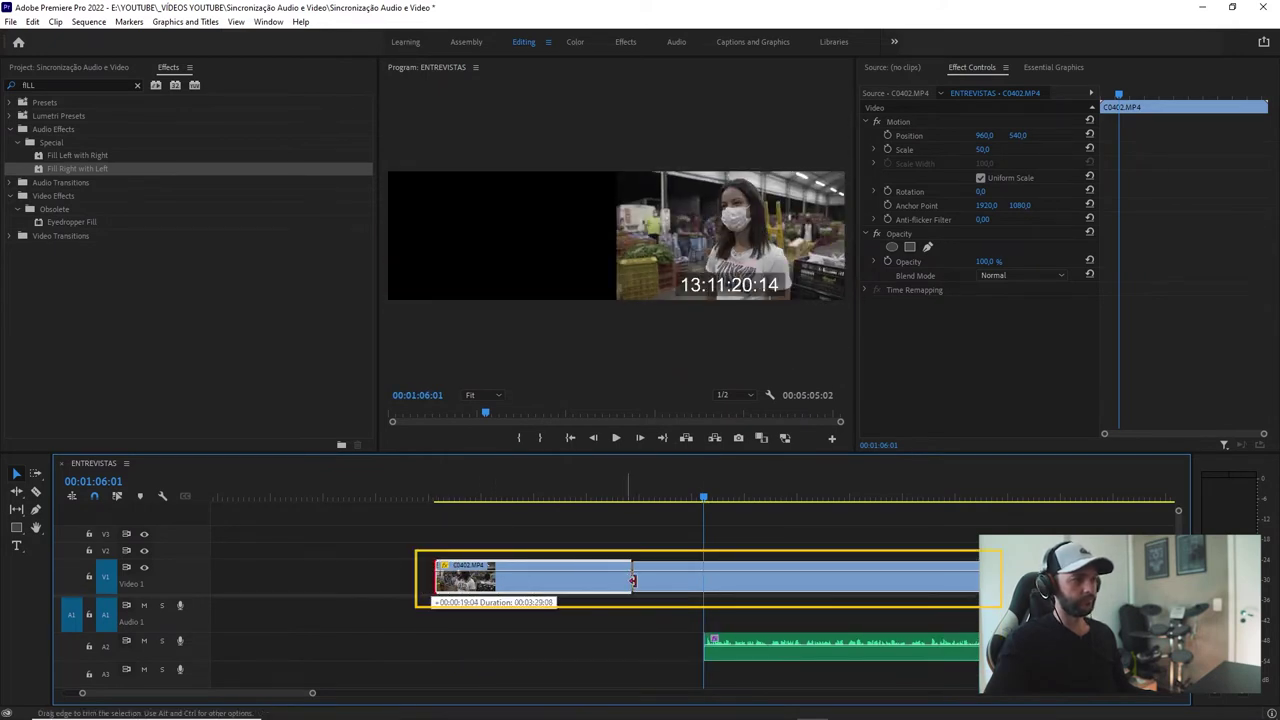
Trim the audio's tail to the video's end and move it from A2 to A1.
{"action": "left_click", "coordinate": [772, 538]}
{"action": "key", "text": "minus"}
{"action": "key", "text": "minus"}
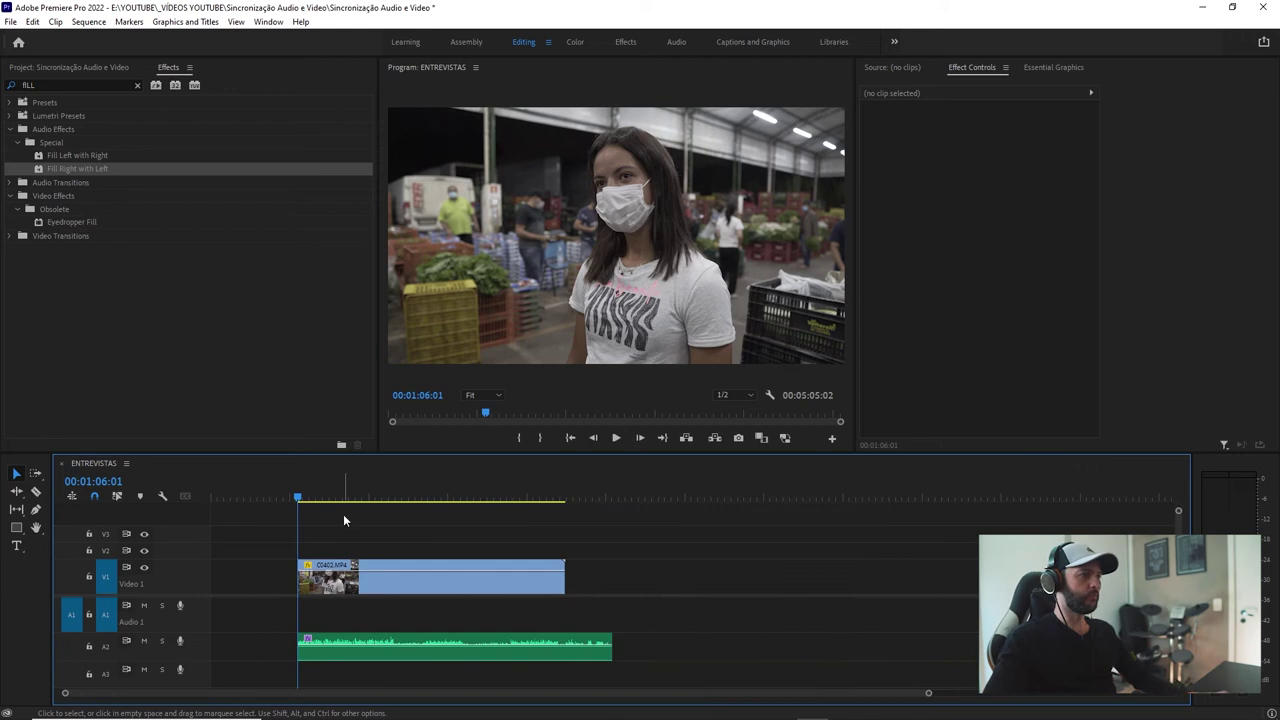
{"action": "left_click", "coordinate": [568, 503]}
{"action": "left_click_drag", "start_coordinate": [610, 645], "coordinate": [565, 645]}
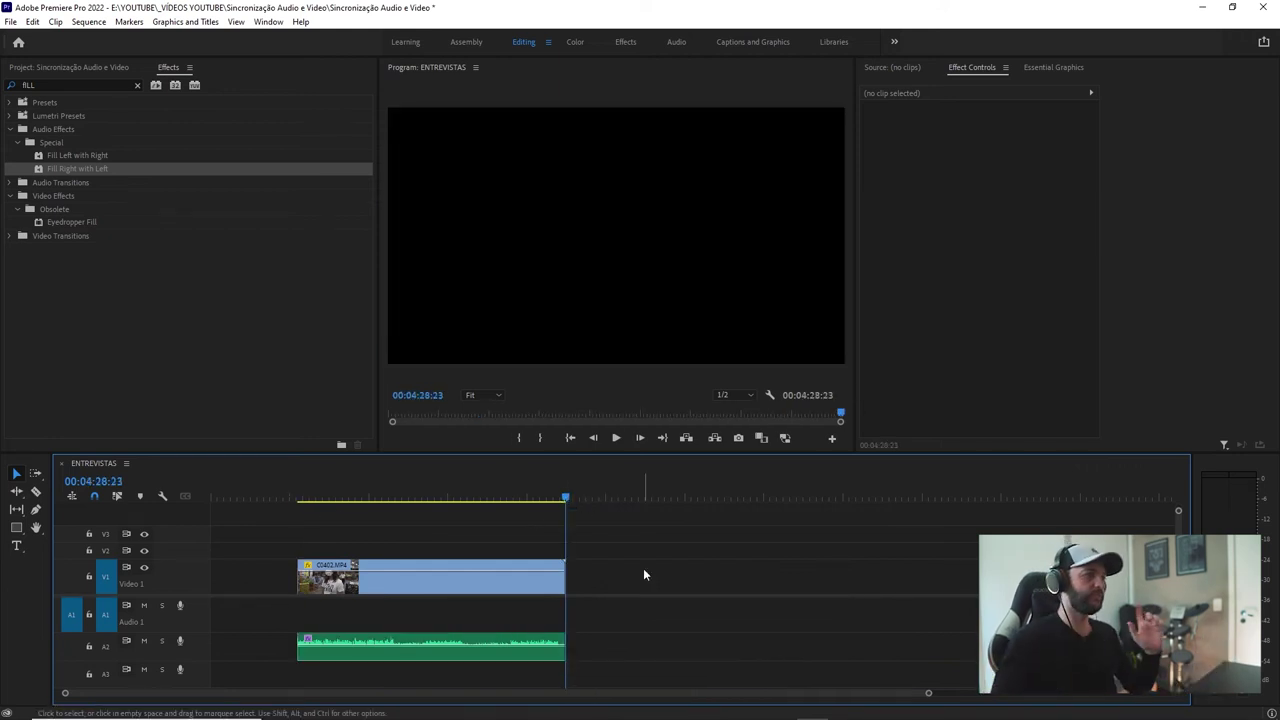
{"action": "left_click_drag", "start_coordinate": [395, 642], "coordinate": [395, 610]}
{"action": "left_click", "coordinate": [427, 522]}
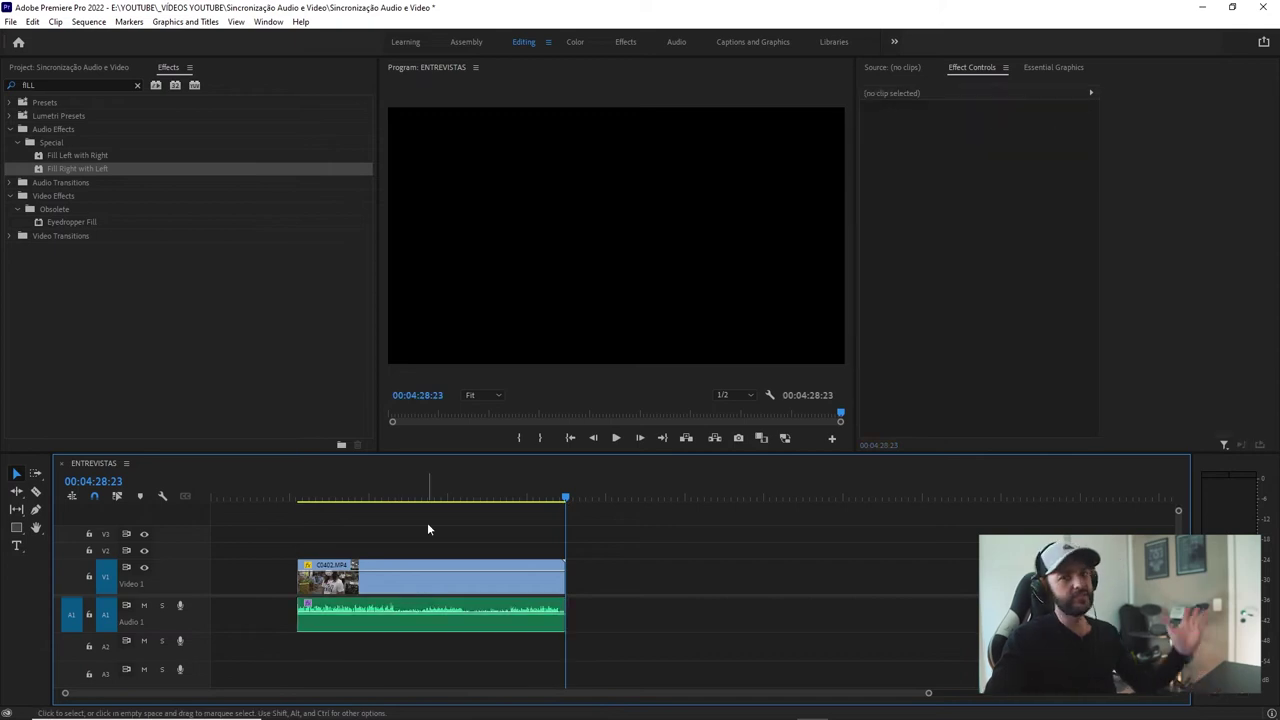
{"action": "left_click", "coordinate": [411, 531]}
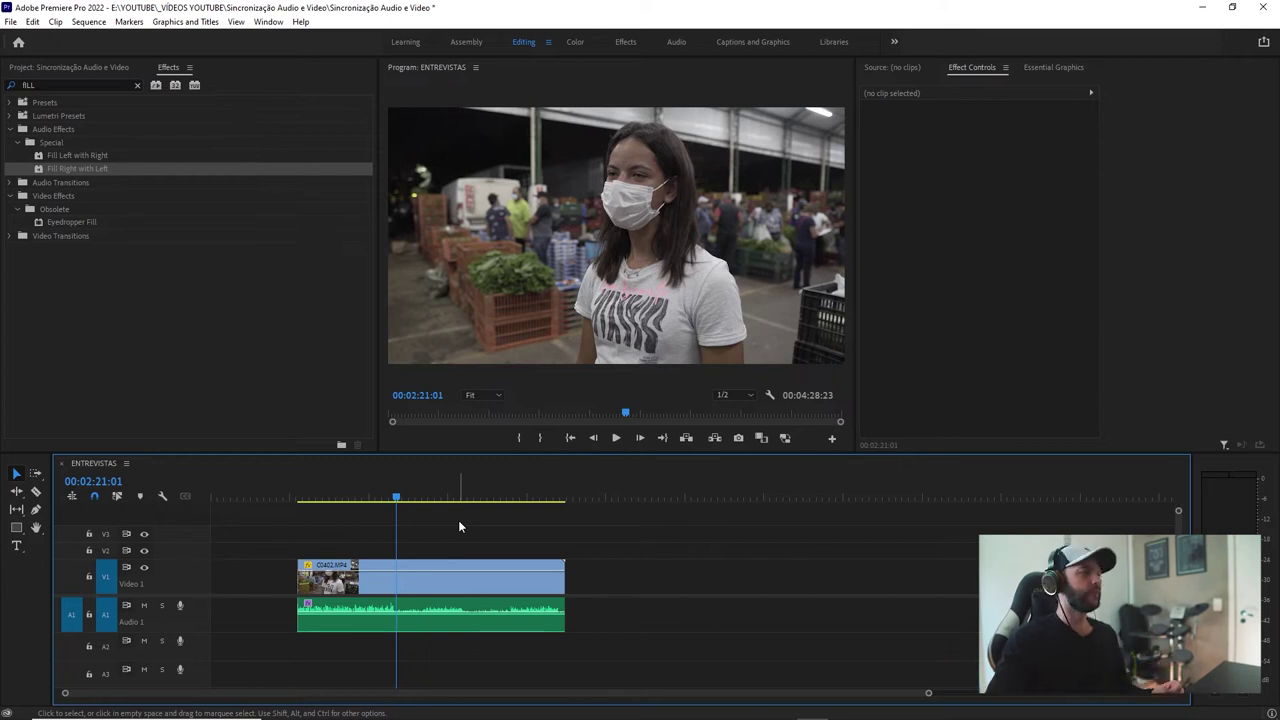
Select every clip in the ENTREVISTAS timeline and delete them.
{"action": "left_click", "coordinate": [567, 497]}
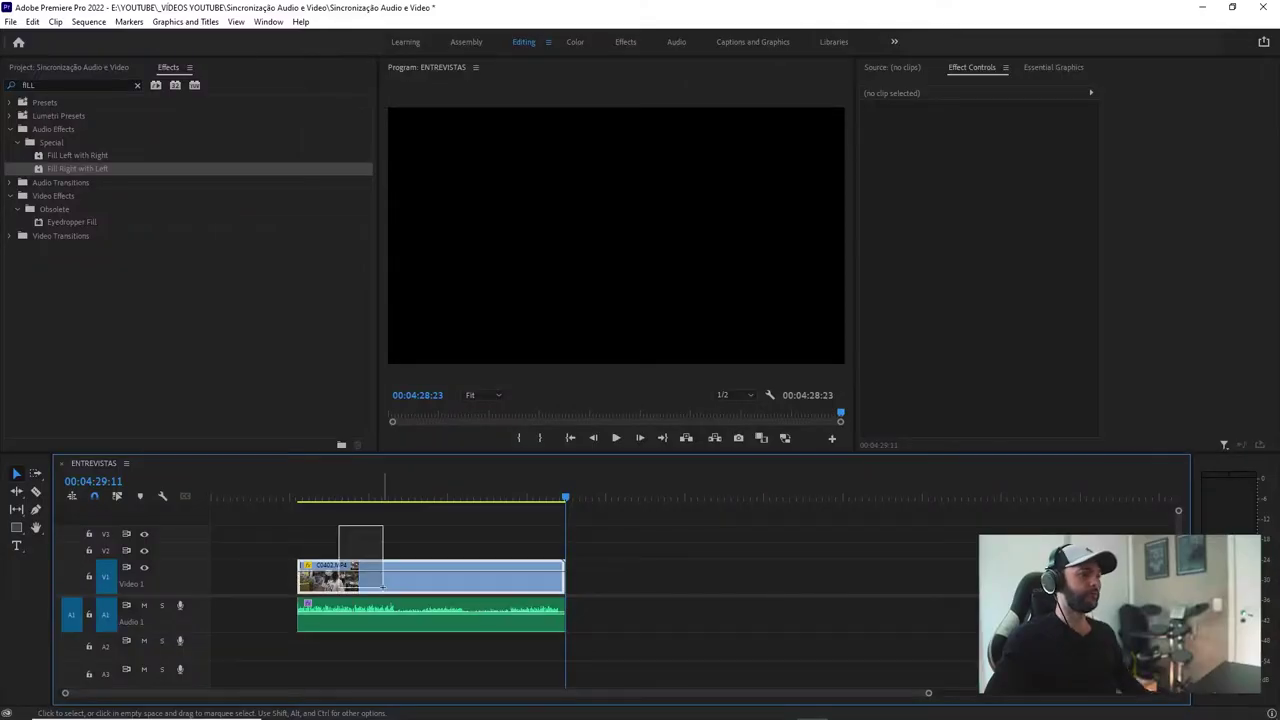
{"action": "left_click_drag", "start_coordinate": [339, 526], "coordinate": [382, 588]}
{"action": "key", "text": "Delete"}
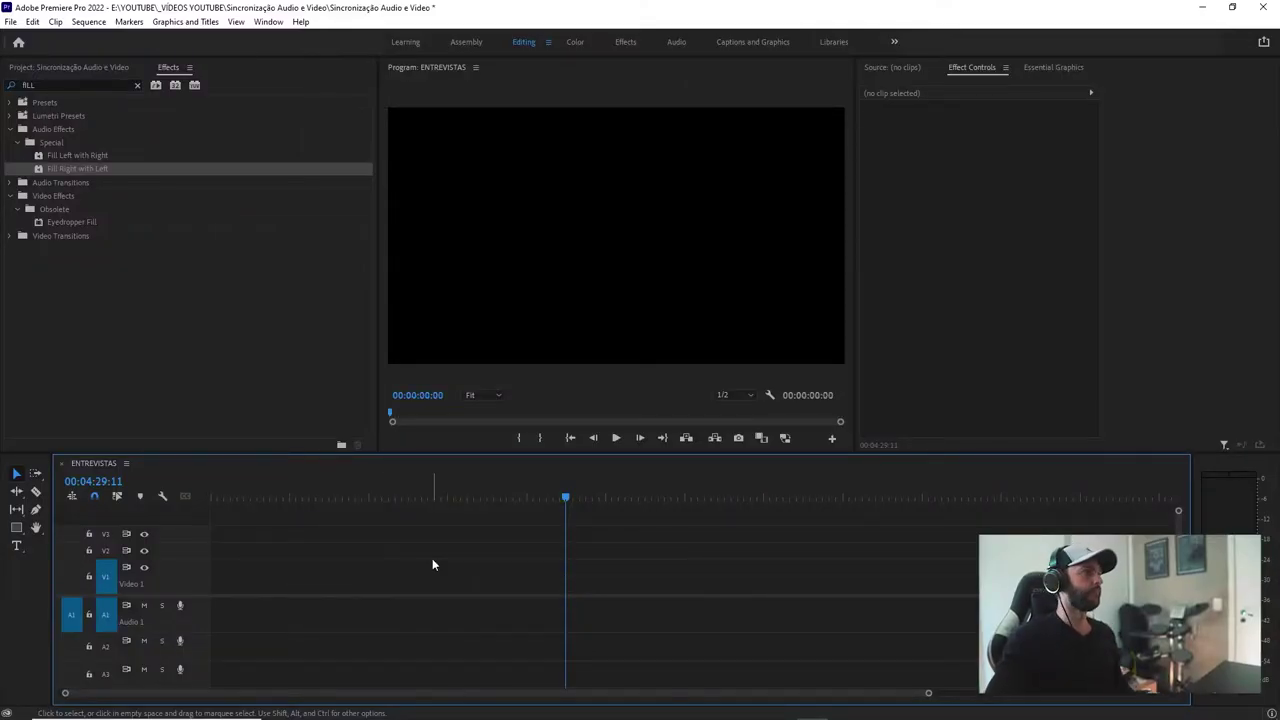
Place C0402.MP4 on V1/A1 and ZOOM0053.MP3 on A2 from the Project panel.
{"action": "left_click", "coordinate": [93, 70]}
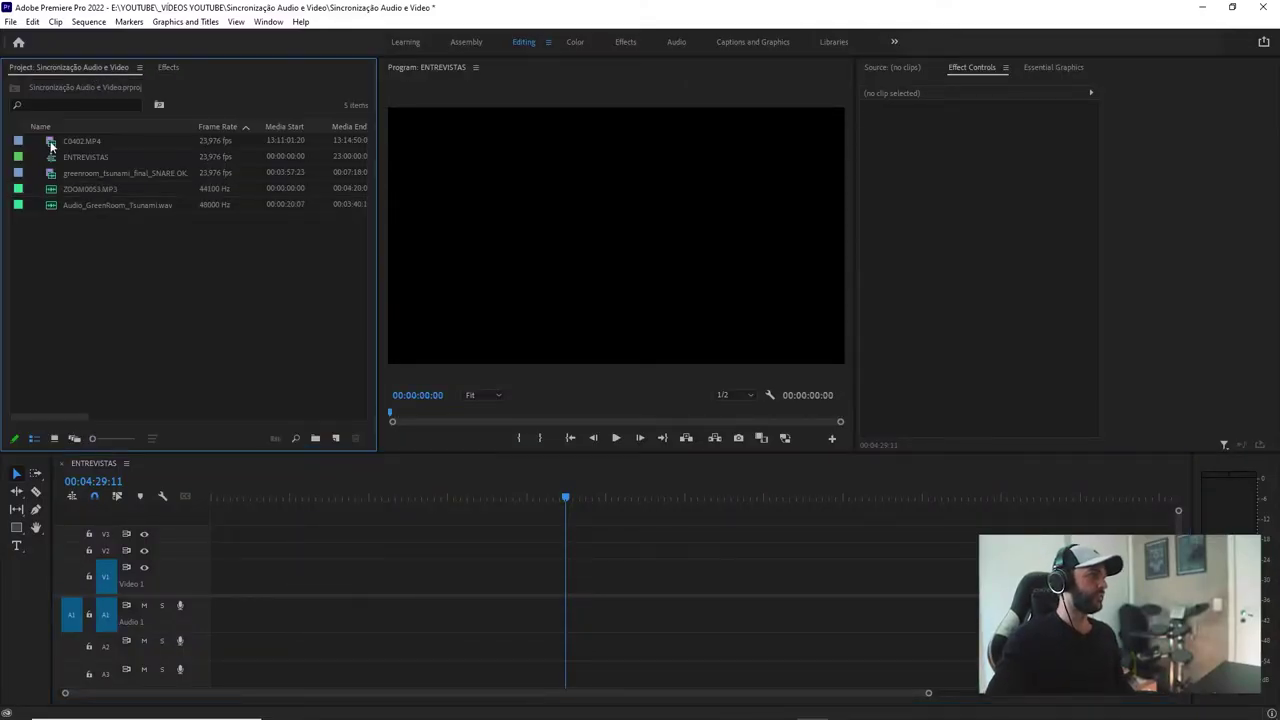
{"action": "left_click_drag", "start_coordinate": [50, 141], "coordinate": [309, 578]}
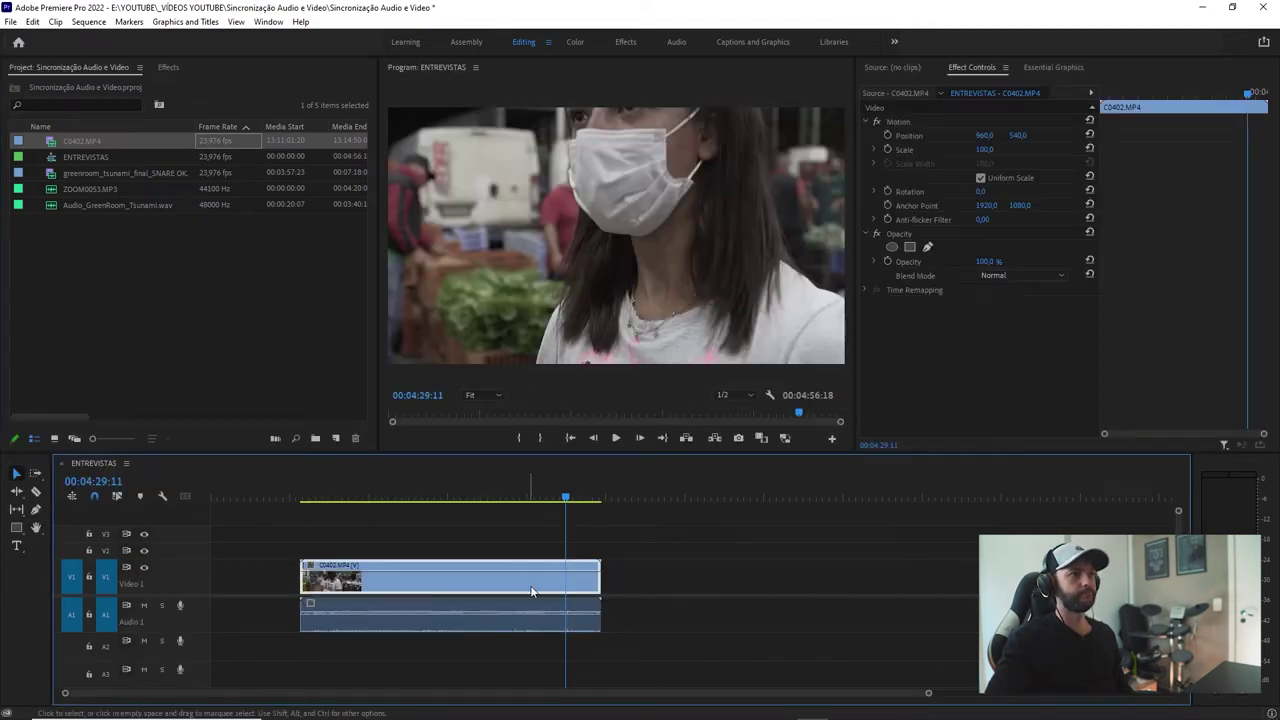
{"action": "left_click_drag", "start_coordinate": [90, 189], "coordinate": [529, 645]}
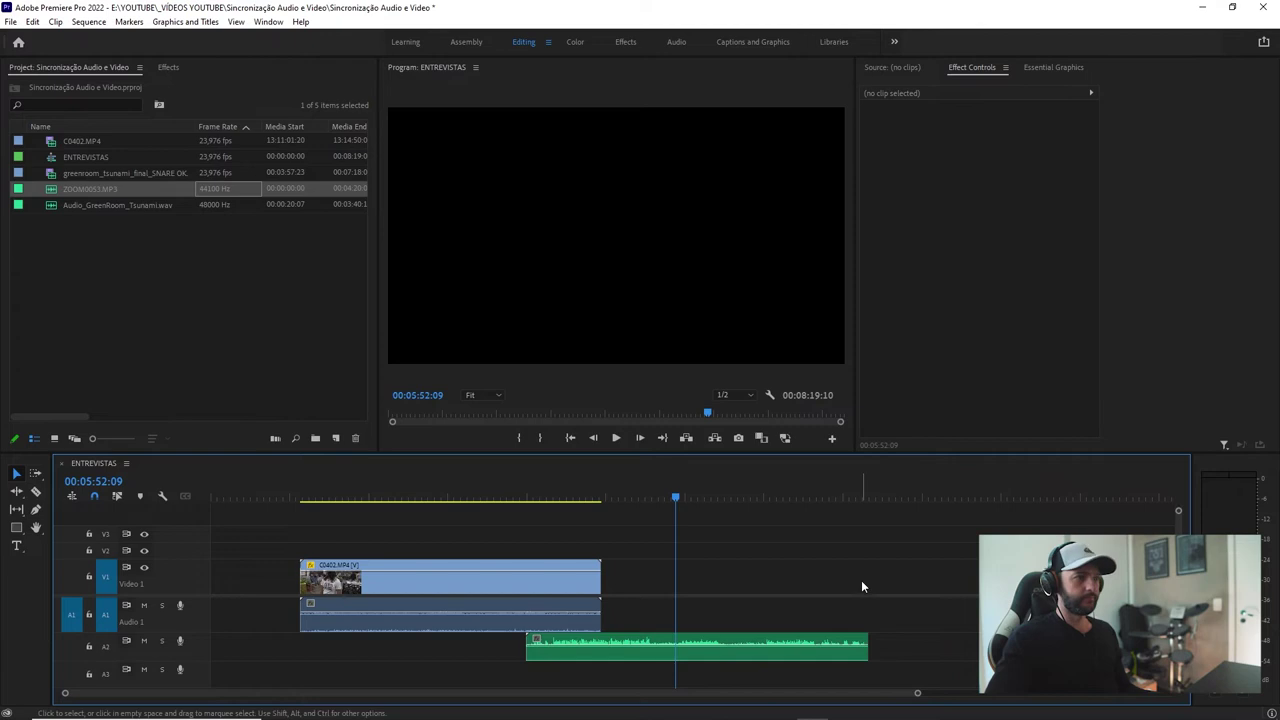
Apply Fill Right with Left to the ZOOM0053.MP3 clip.
{"action": "left_click", "coordinate": [703, 656]}
{"action": "left_click", "coordinate": [169, 67]}
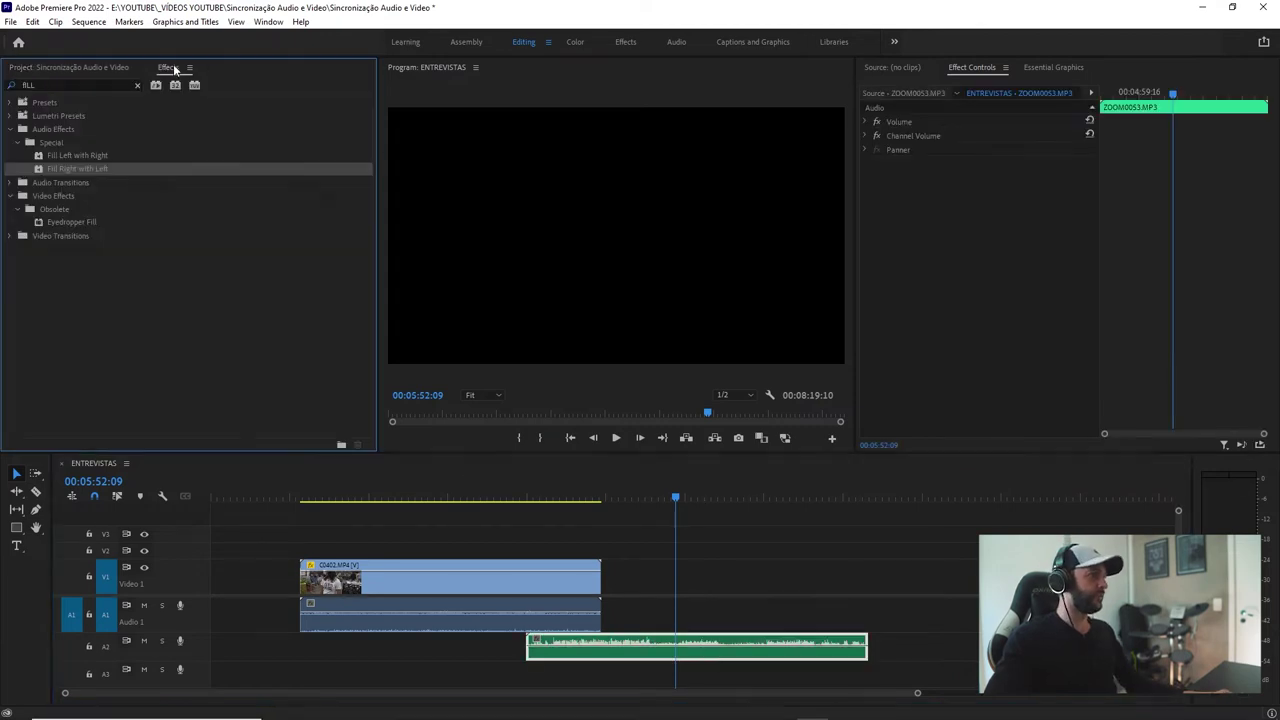
{"action": "left_click_drag", "start_coordinate": [707, 542], "coordinate": [690, 656]}
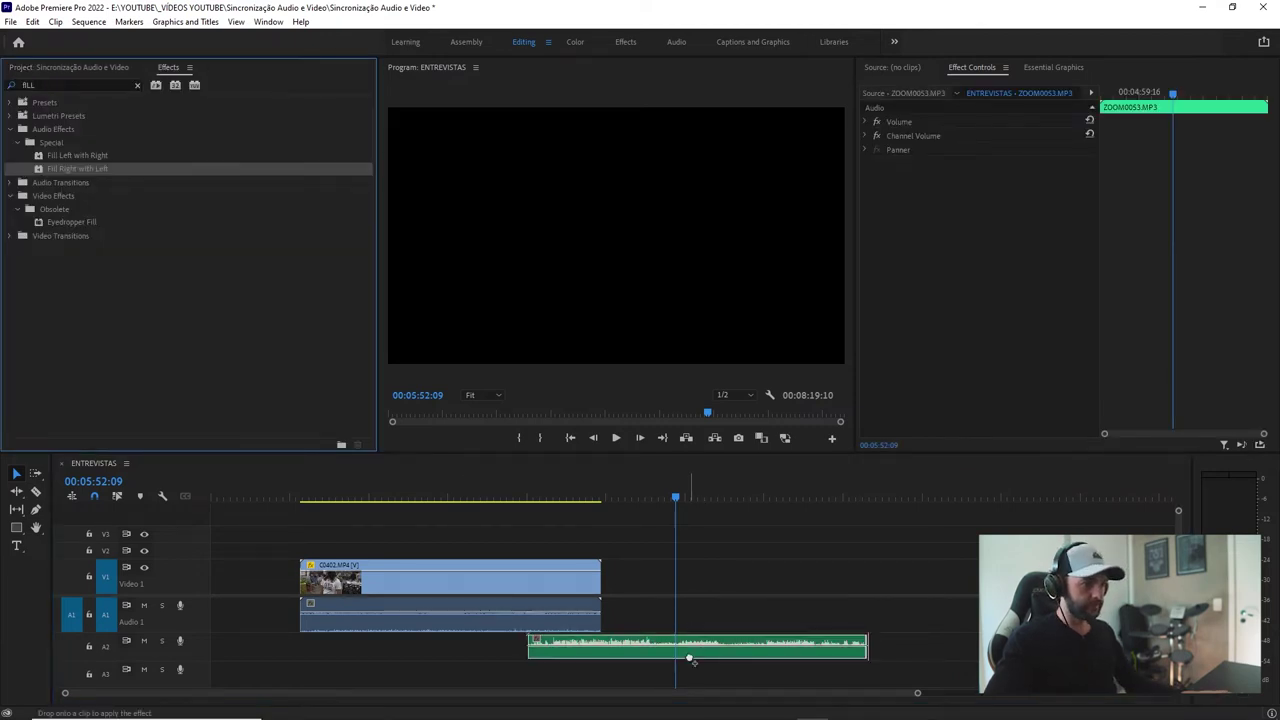
{"action": "left_click", "coordinate": [742, 558]}
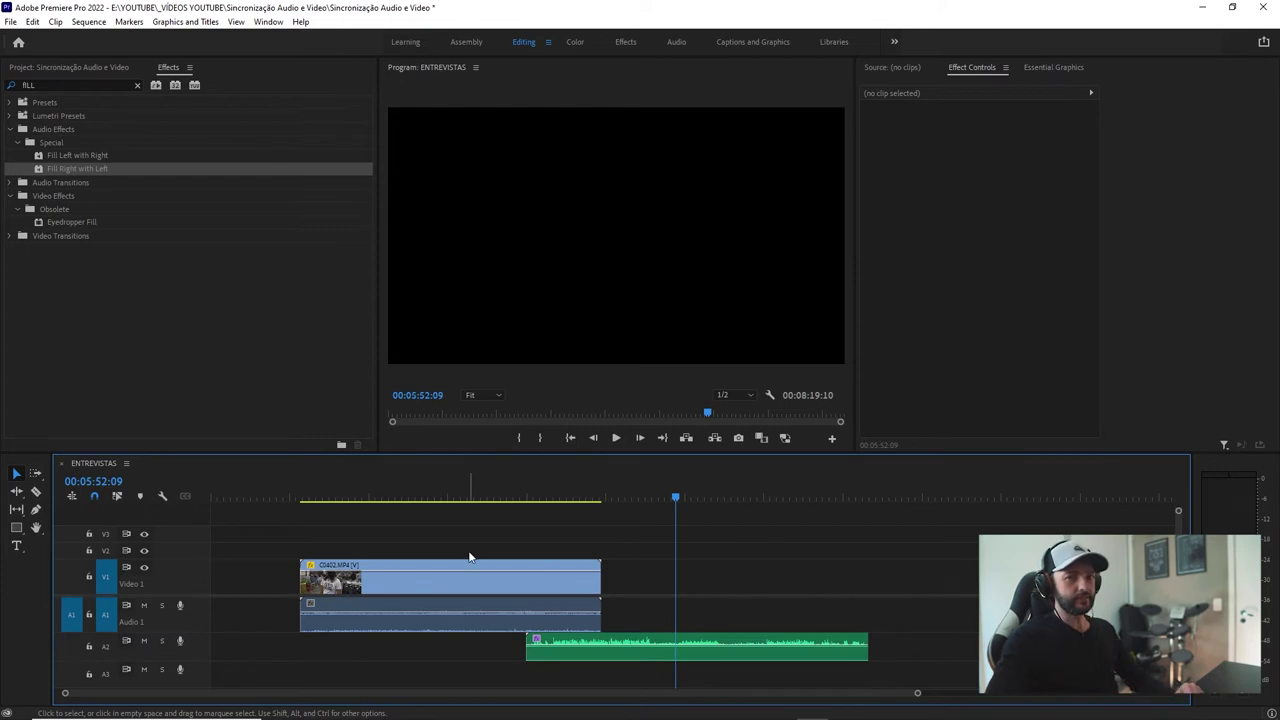
Zoom in and scrub the interview to its audio spike near 00:01:34:03.
{"action": "left_click", "coordinate": [310, 505]}
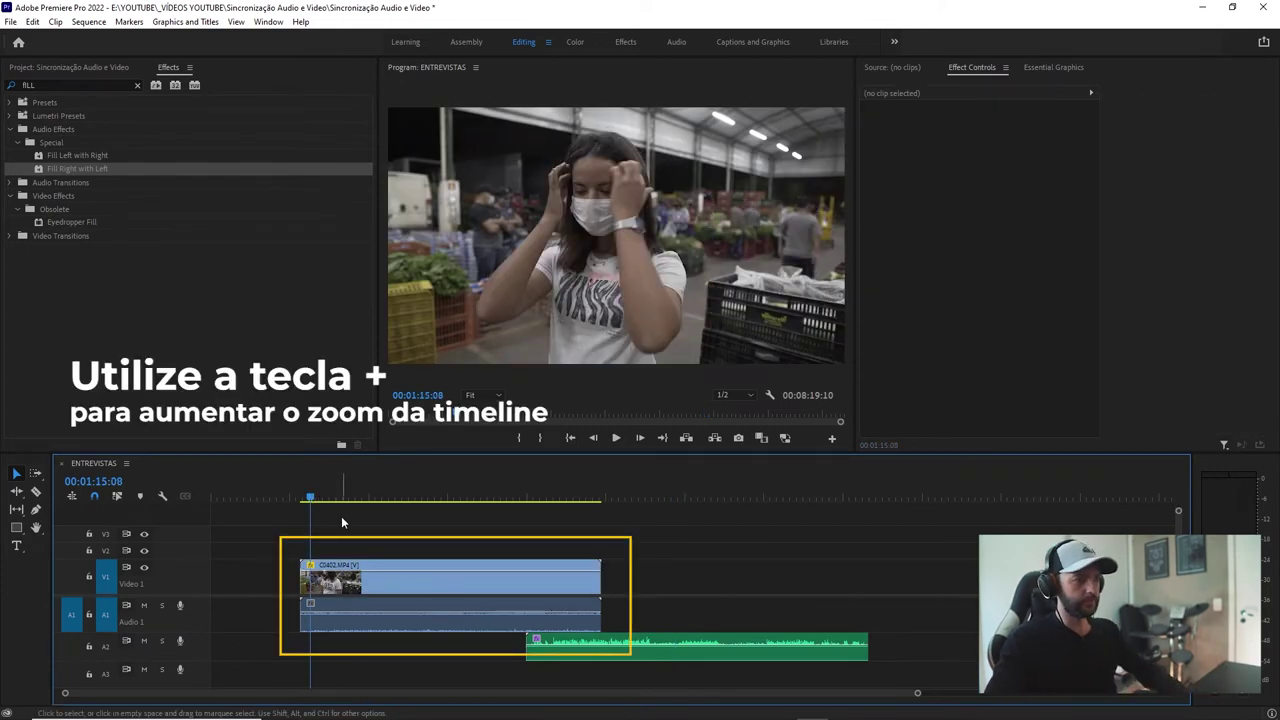
{"action": "key", "text": "equal"}
{"action": "left_click_drag", "start_coordinate": [692, 500], "coordinate": [755, 506]}
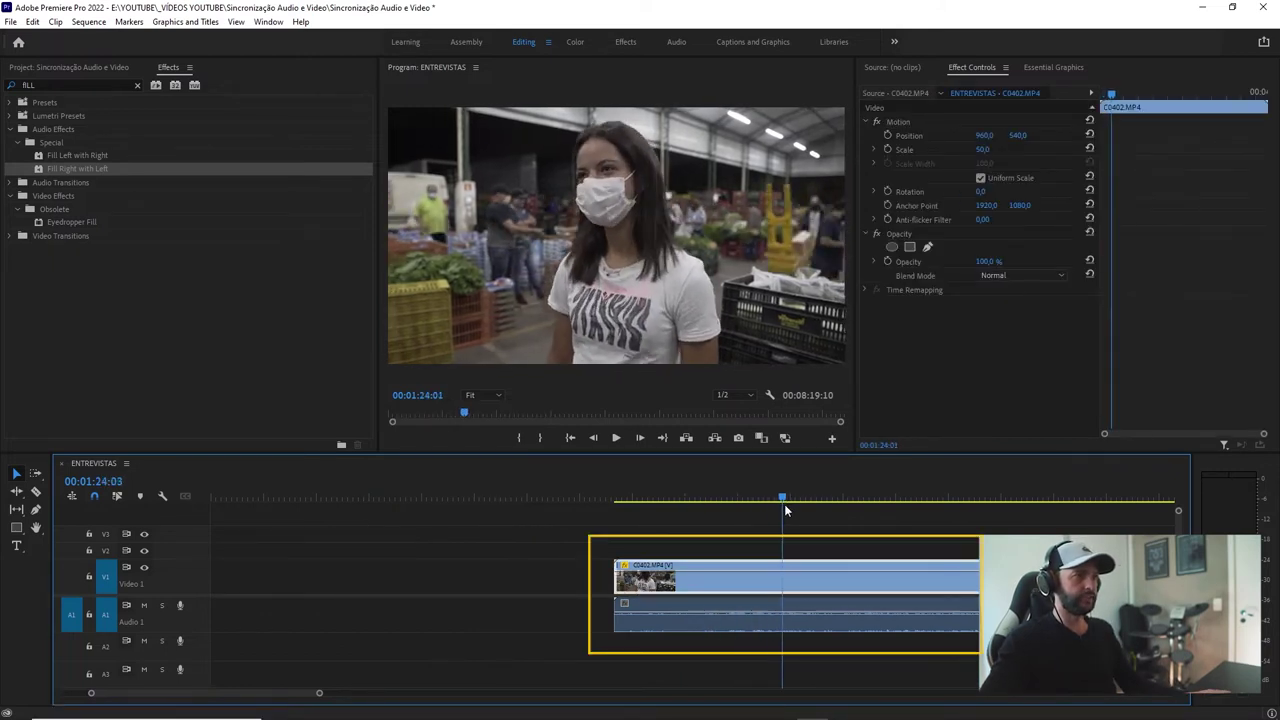
{"action": "mouse_move", "coordinate": [755, 506]}
{"action": "left_mouse_down"}
{"action": "mouse_move", "coordinate": [922, 515]}
{"action": "mouse_move", "coordinate": [883, 500]}
{"action": "left_mouse_up"}
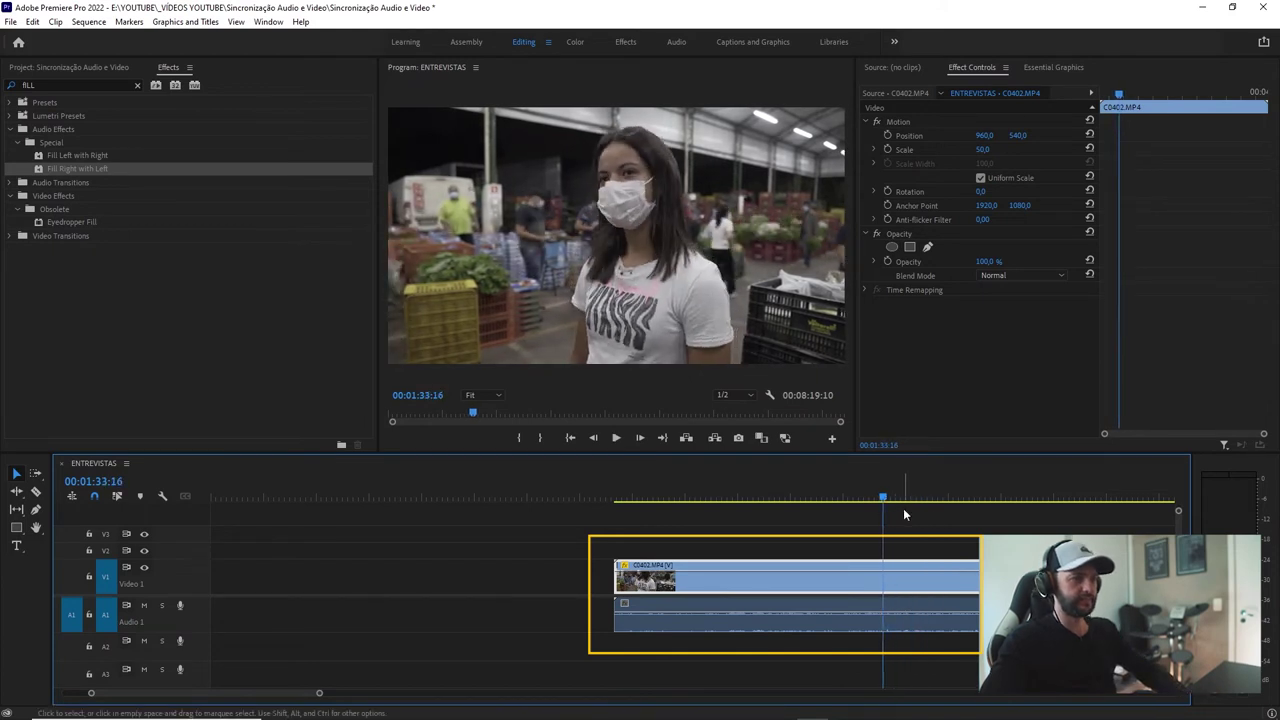
{"action": "key", "text": "="}
{"action": "key", "text": "space"}
{"action": "mouse_move", "coordinate": [716, 483]}
{"action": "left_mouse_down"}
{"action": "mouse_move", "coordinate": [703, 493]}
{"action": "mouse_move", "coordinate": [713, 486]}
{"action": "left_mouse_up"}
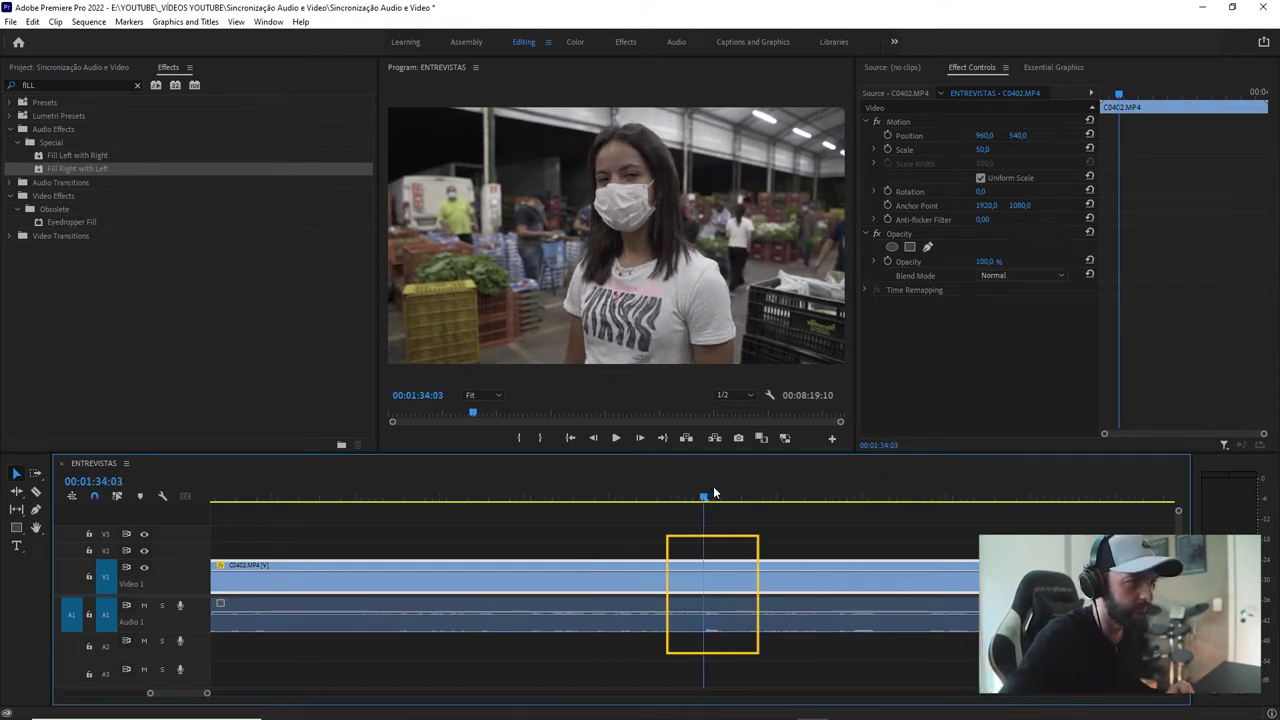
{"action": "key", "text": "ctrl+k"}
Add a clip marker to C0402.MP4 at the spike, then zoom back out.
{"action": "left_click", "coordinate": [711, 586]}
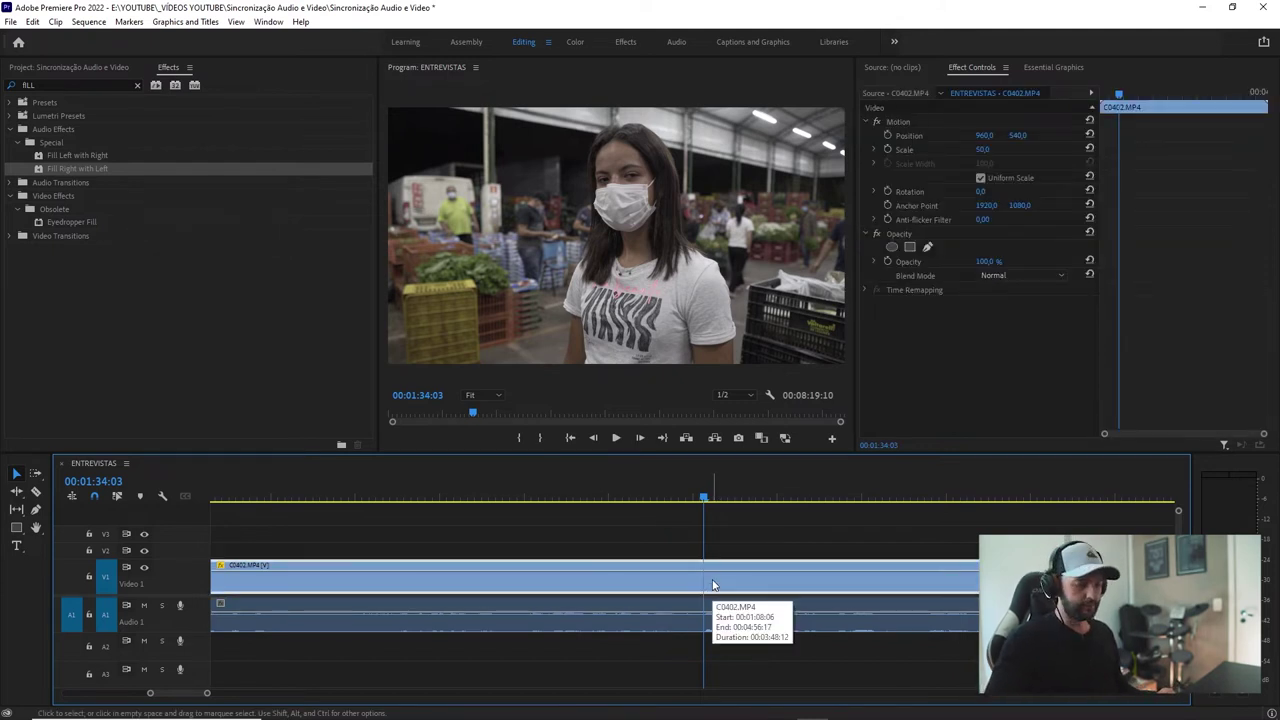
{"action": "key", "text": "m"}
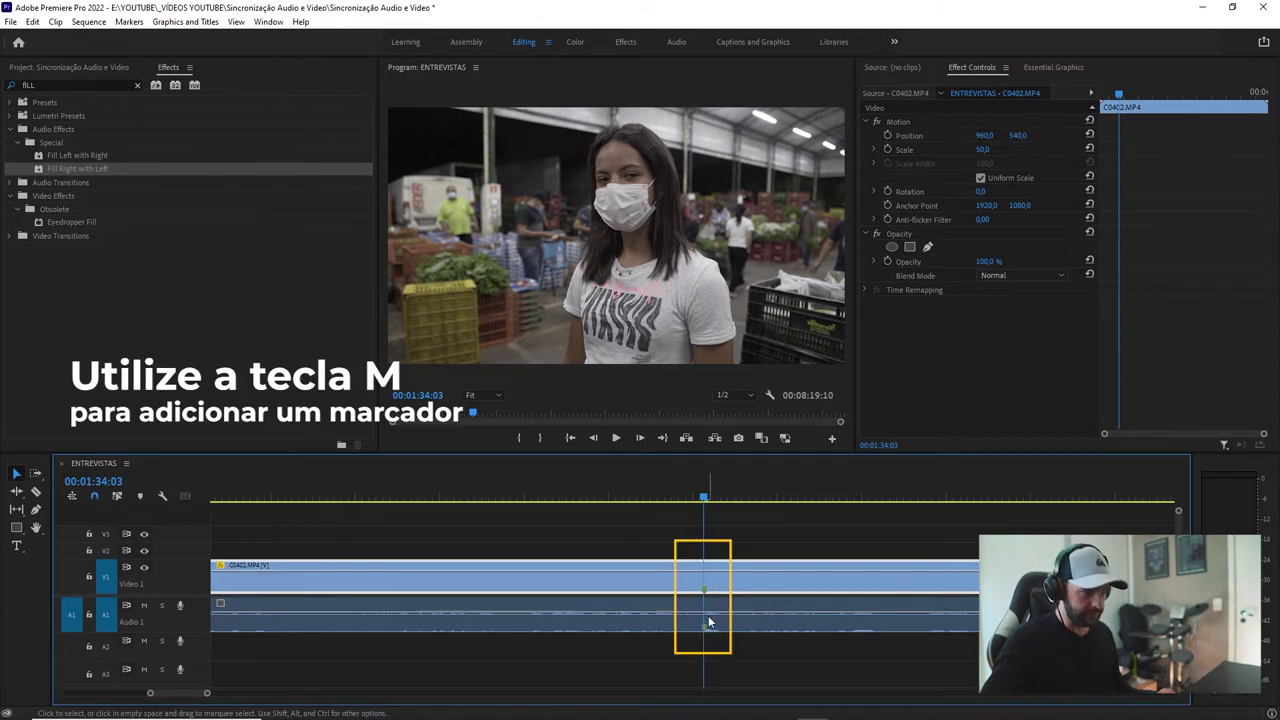
{"action": "left_click", "coordinate": [750, 535]}
{"action": "left_click", "coordinate": [718, 594]}
{"action": "left_click_drag", "start_coordinate": [718, 594], "coordinate": [664, 492]}
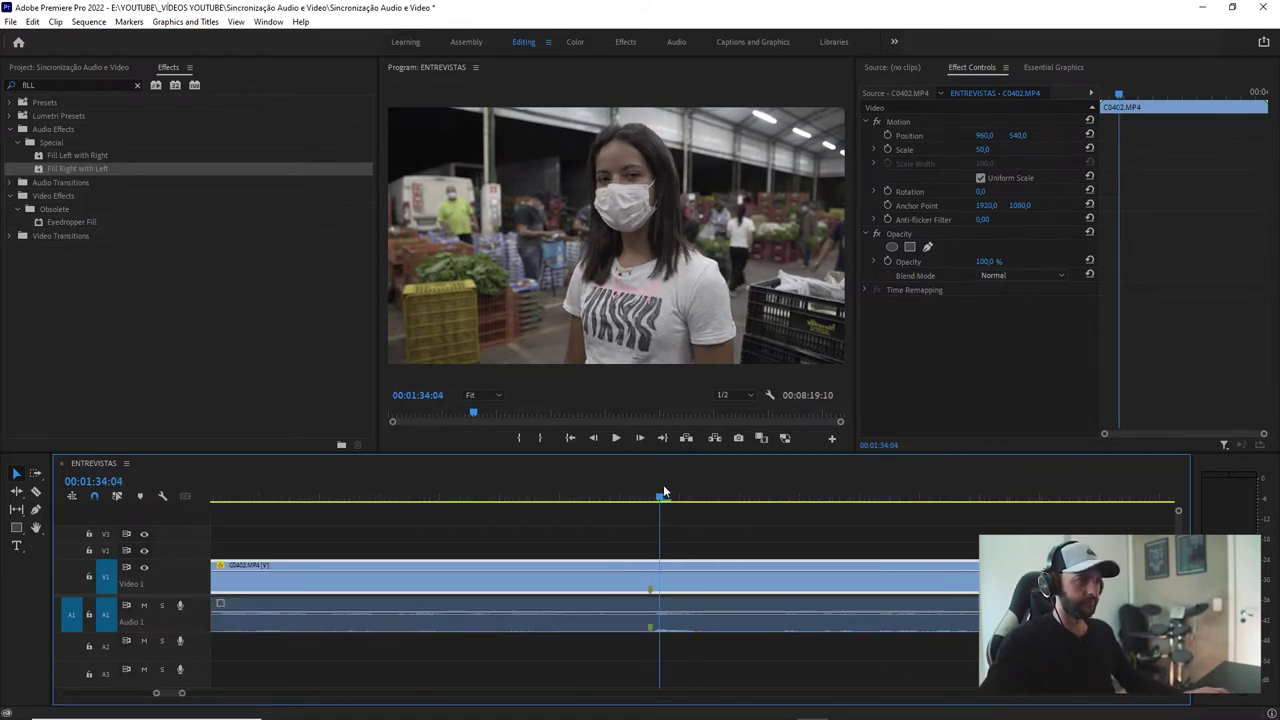
{"action": "left_click", "coordinate": [702, 510]}
{"action": "key", "text": "minus"}
{"action": "key", "text": "minus"}
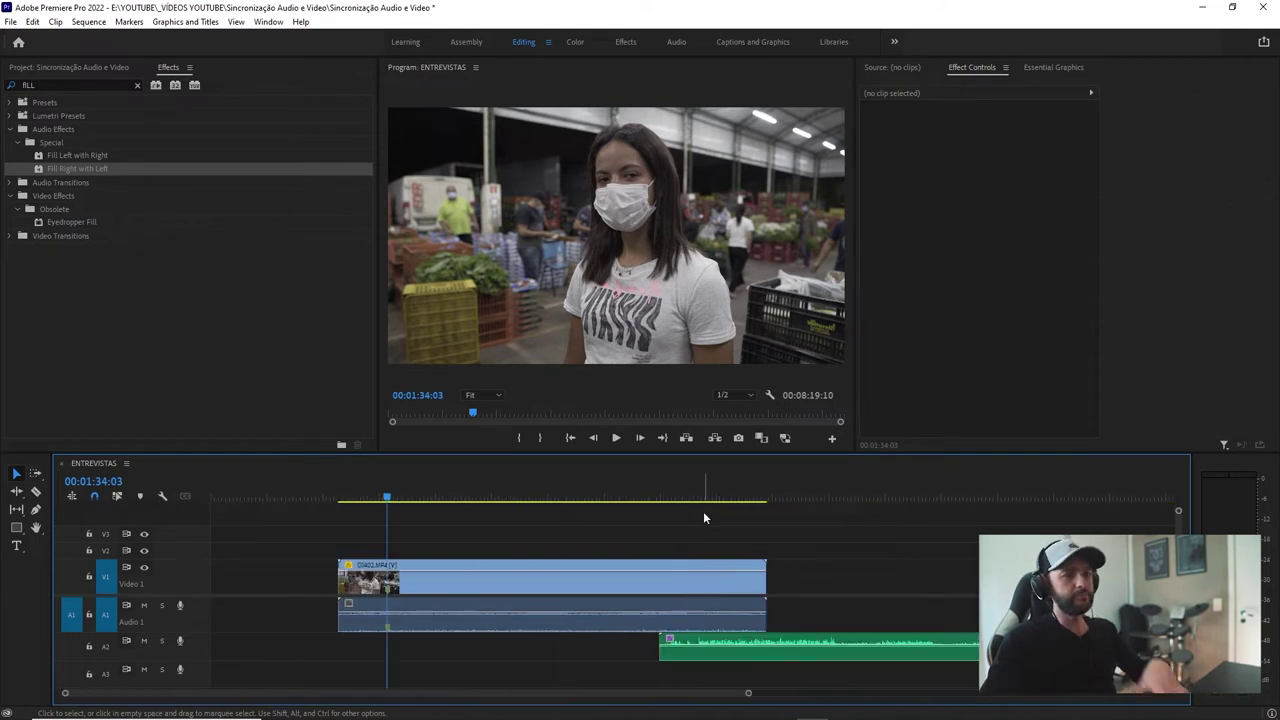
Move the ZOOM0053.MP3 clip further right on A2.
{"action": "left_click", "coordinate": [741, 657]}
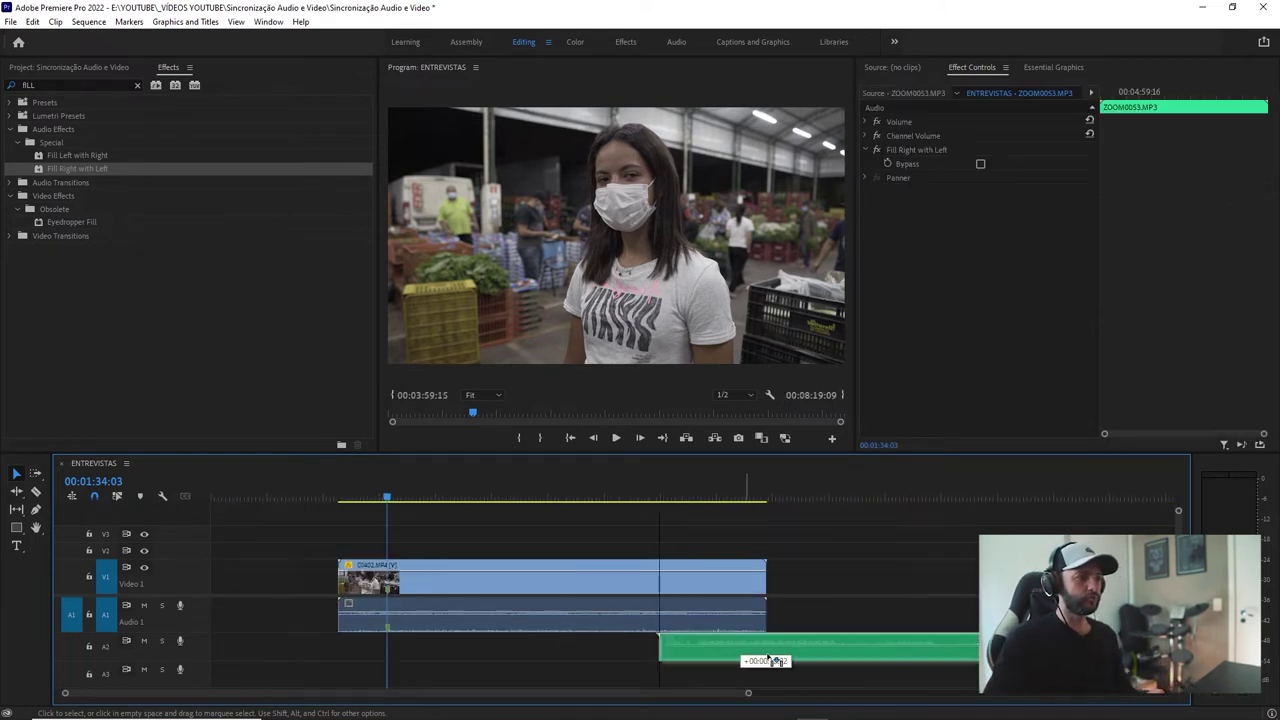
{"action": "left_click_drag", "start_coordinate": [741, 657], "coordinate": [886, 652]}
{"action": "left_click", "coordinate": [812, 496]}
{"action": "left_click", "coordinate": [870, 516]}
{"action": "key", "text": "minus"}
{"action": "key", "text": "equal"}
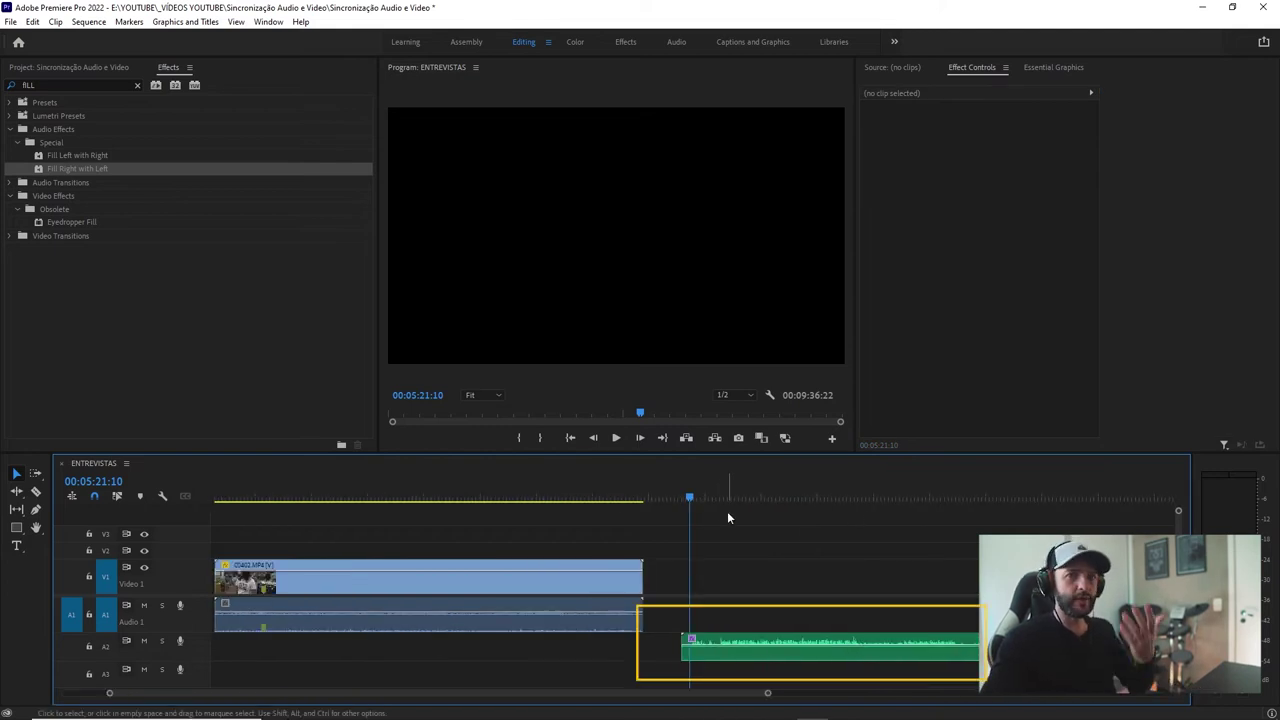
{"action": "key", "text": "minus"}
{"action": "key", "text": "minus"}
Locate the audio clip's waveform spike near 00:05:38:04 and mark it with a clip marker.
{"action": "left_click", "coordinate": [726, 498]}
{"action": "left_click_drag", "start_coordinate": [814, 508], "coordinate": [814, 504]}
{"action": "key", "text": "equal"}
{"action": "key", "text": "equal"}
{"action": "key", "text": "space"}
{"action": "left_click_drag", "start_coordinate": [766, 500], "coordinate": [687, 498]}
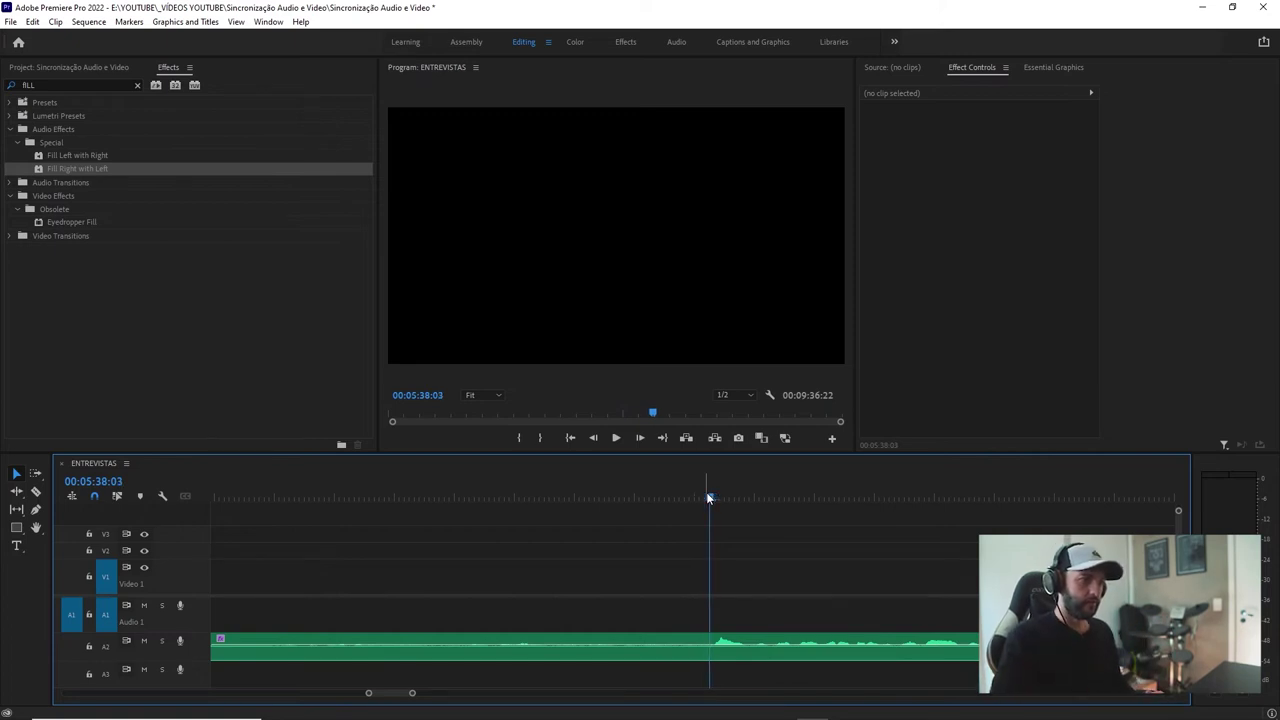
{"action": "left_click", "coordinate": [679, 656]}
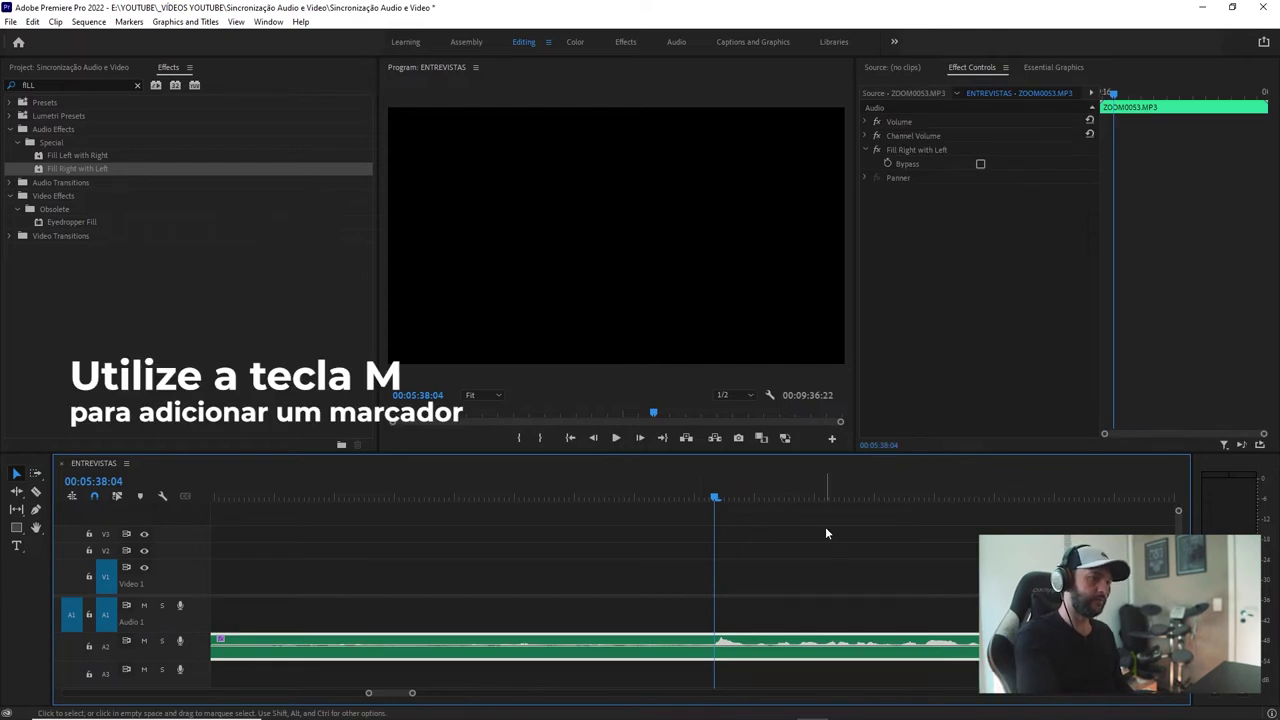
{"action": "left_click", "coordinate": [825, 533]}
{"action": "key", "text": "minus"}
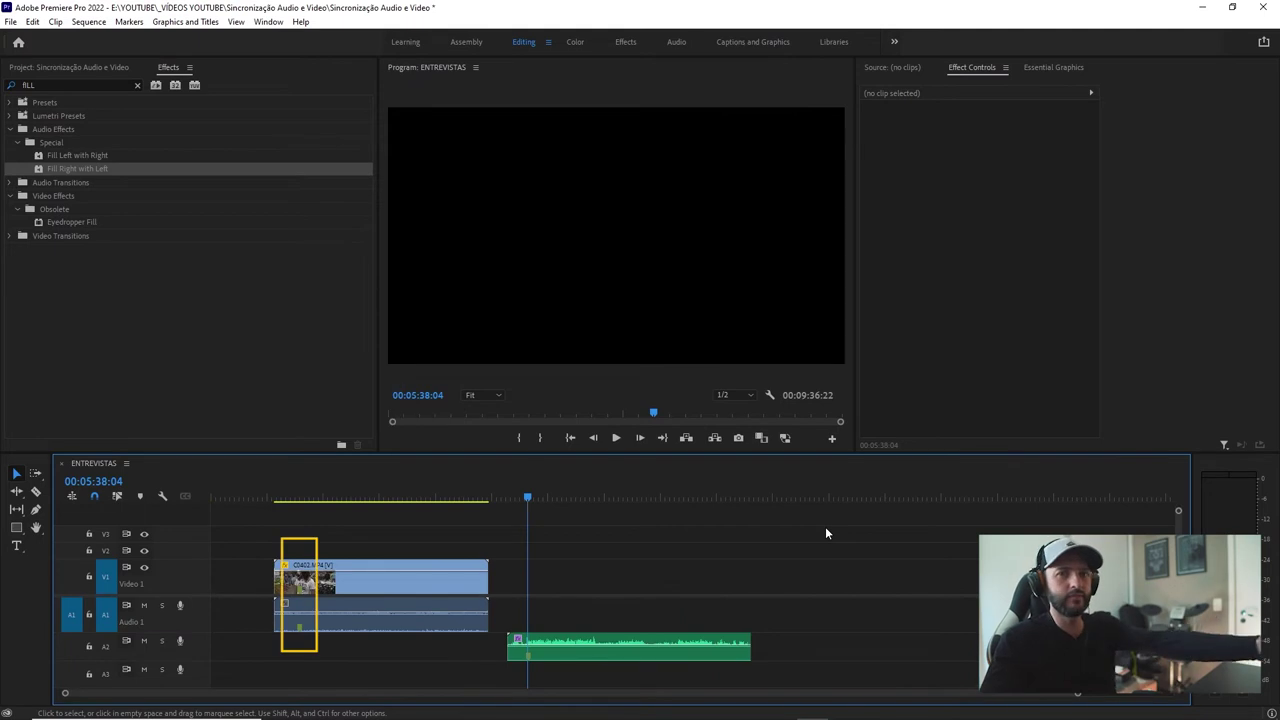
Select all three clips and synchronize them on clip marker (Unnamed Marker 1).
{"action": "left_click", "coordinate": [570, 645]}
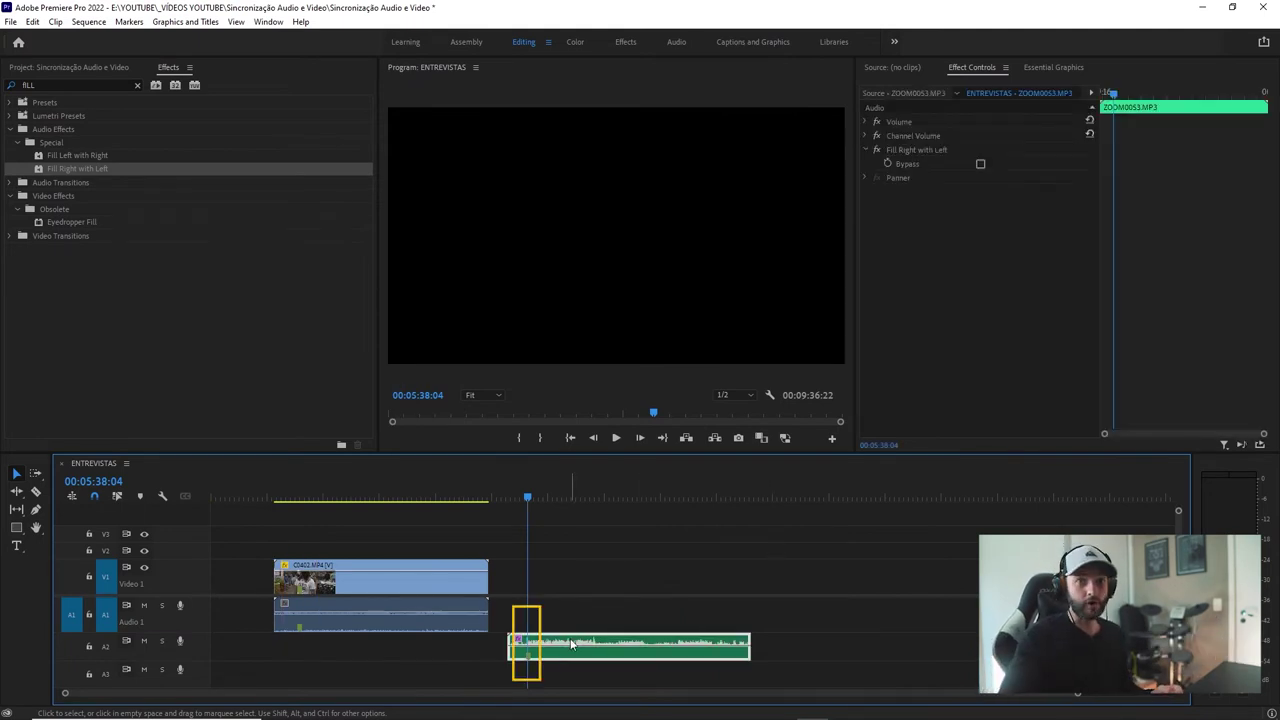
{"action": "left_click", "coordinate": [307, 540]}
{"action": "left_click_drag", "start_coordinate": [303, 525], "coordinate": [658, 662]}
{"action": "right_click", "coordinate": [590, 660]}
{"action": "left_click", "coordinate": [673, 318]}
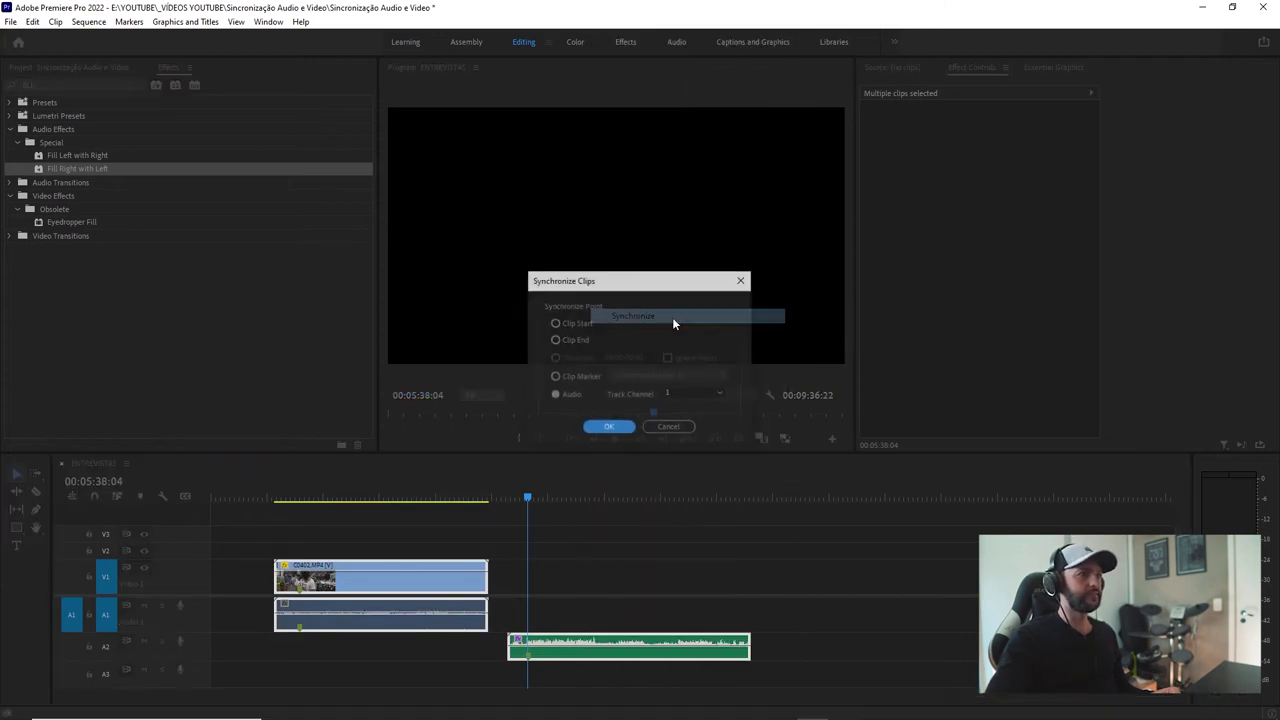
{"action": "left_click", "coordinate": [556, 377]}
{"action": "left_click", "coordinate": [682, 377]}
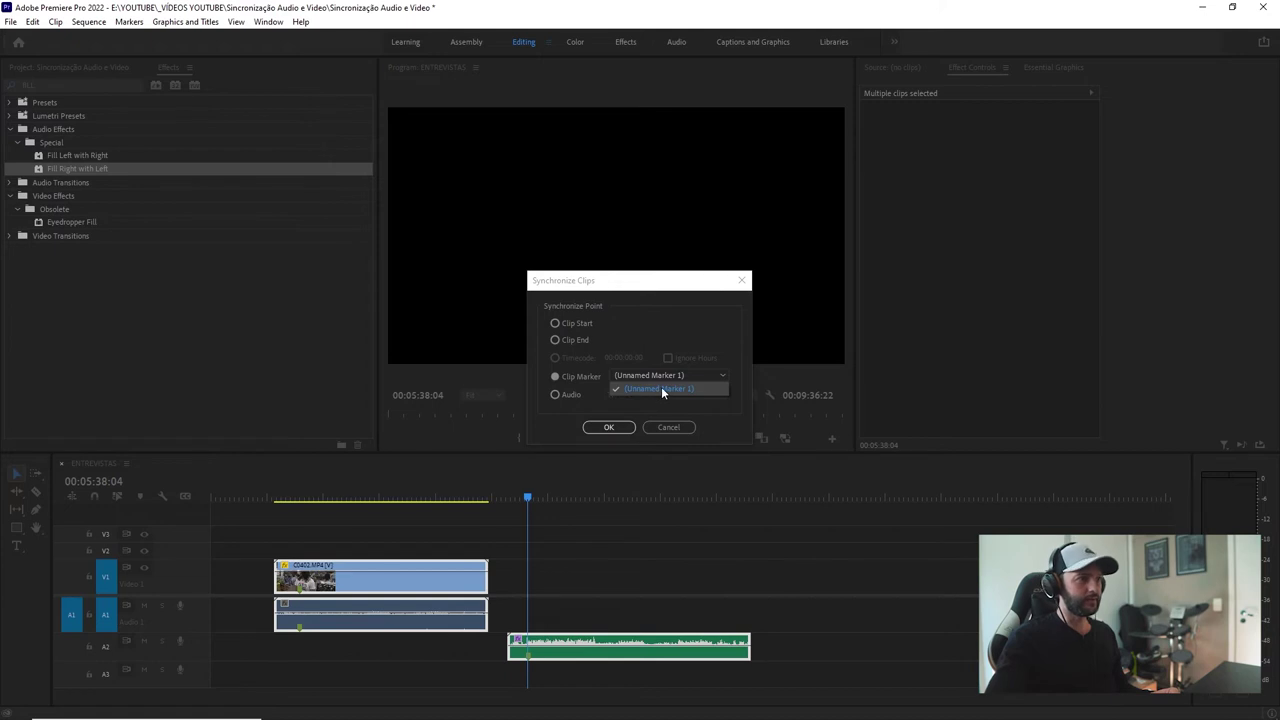
{"action": "left_click", "coordinate": [662, 391]}
{"action": "left_click", "coordinate": [612, 427]}
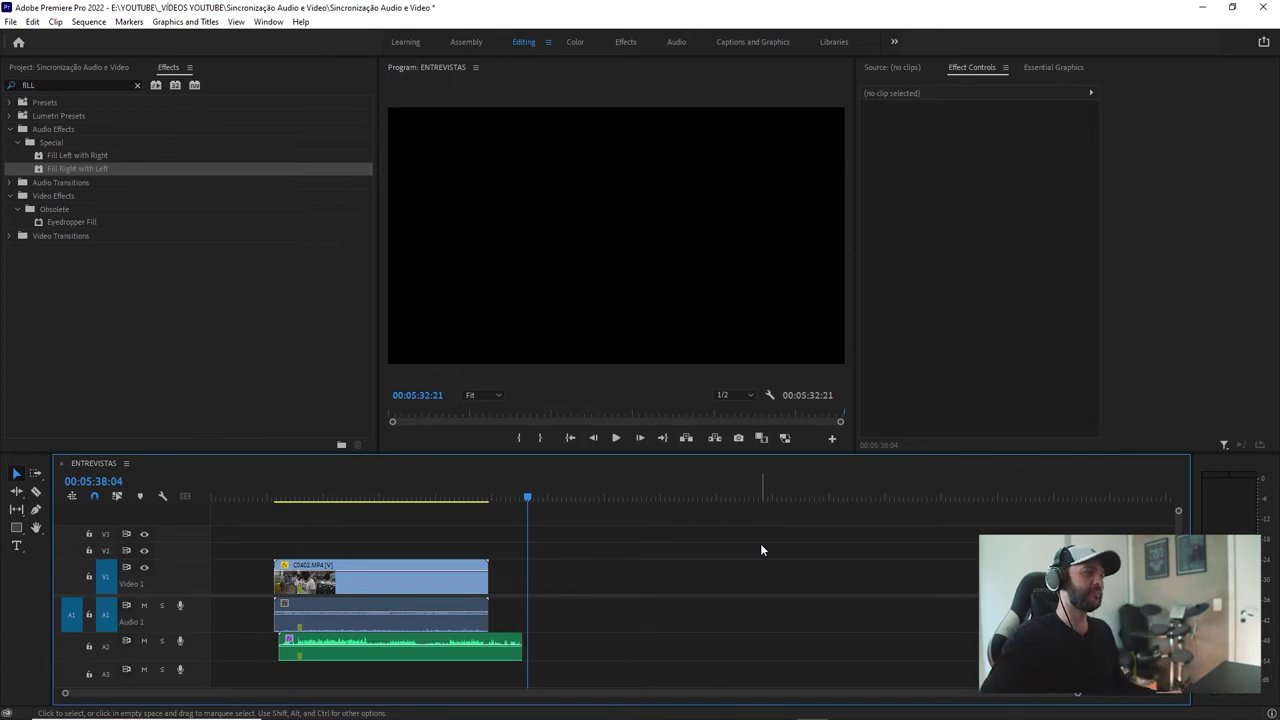
Play the marker-synced clips to verify they line up.
{"action": "scroll", "coordinate": [324, 537], "scroll_direction": "up", "scroll_amount": 2}
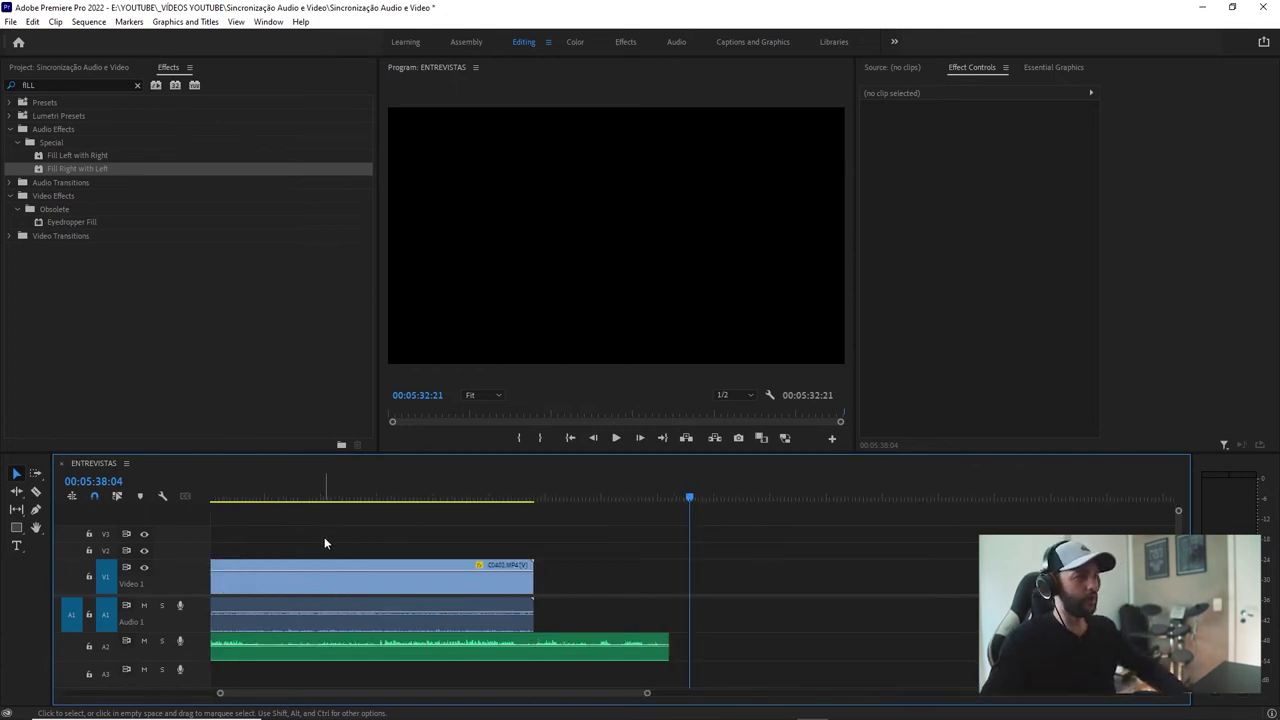
{"action": "scroll", "coordinate": [307, 500], "scroll_direction": "down", "scroll_amount": 1}
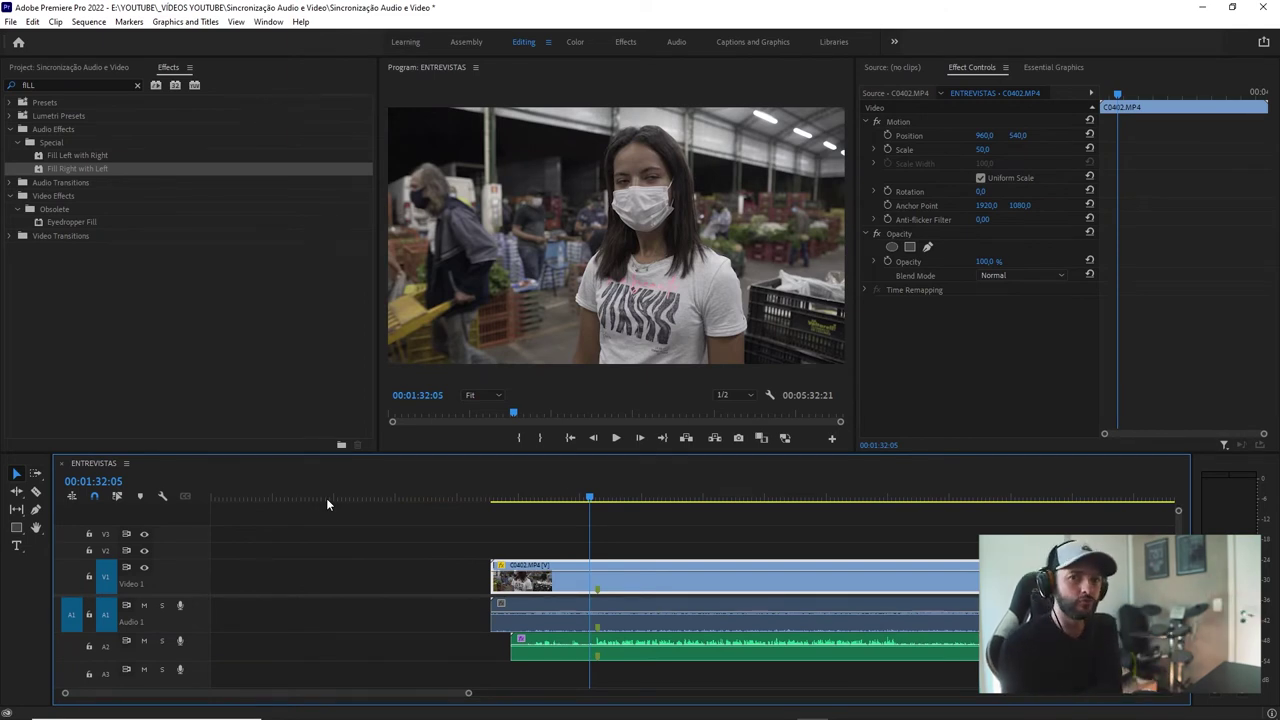
{"action": "left_click", "coordinate": [740, 545]}
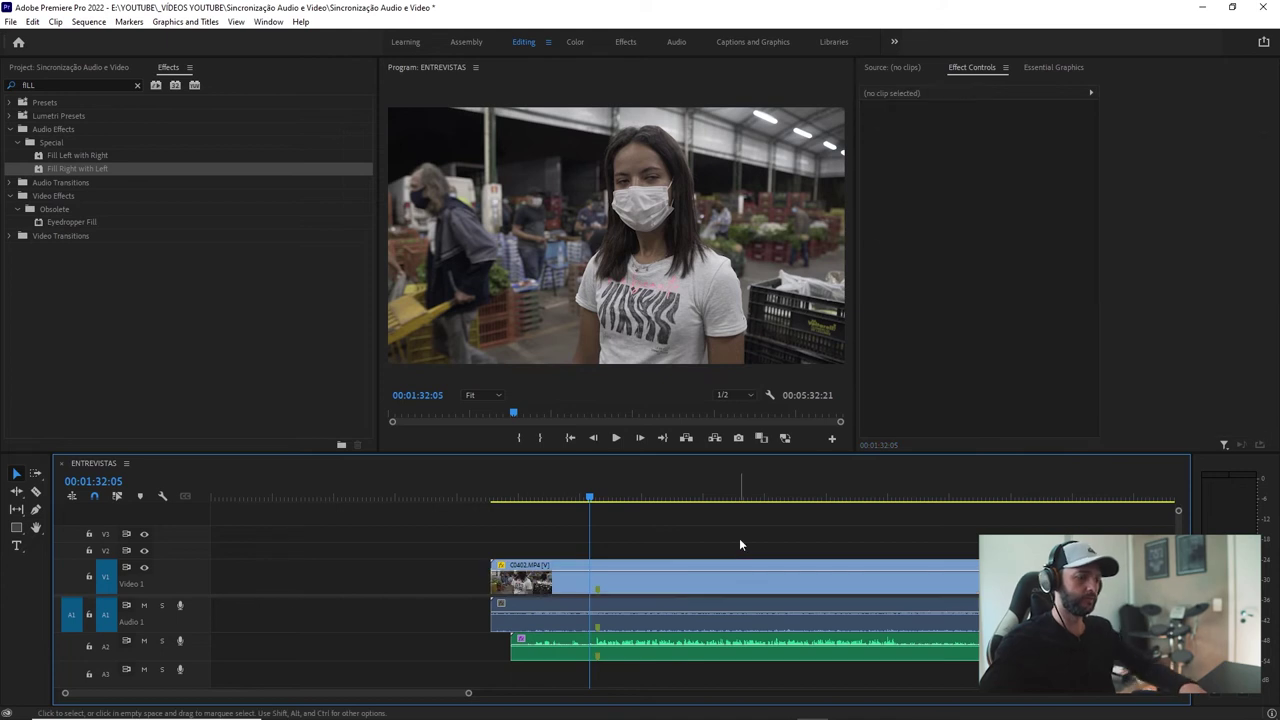
{"action": "key", "text": "space"}
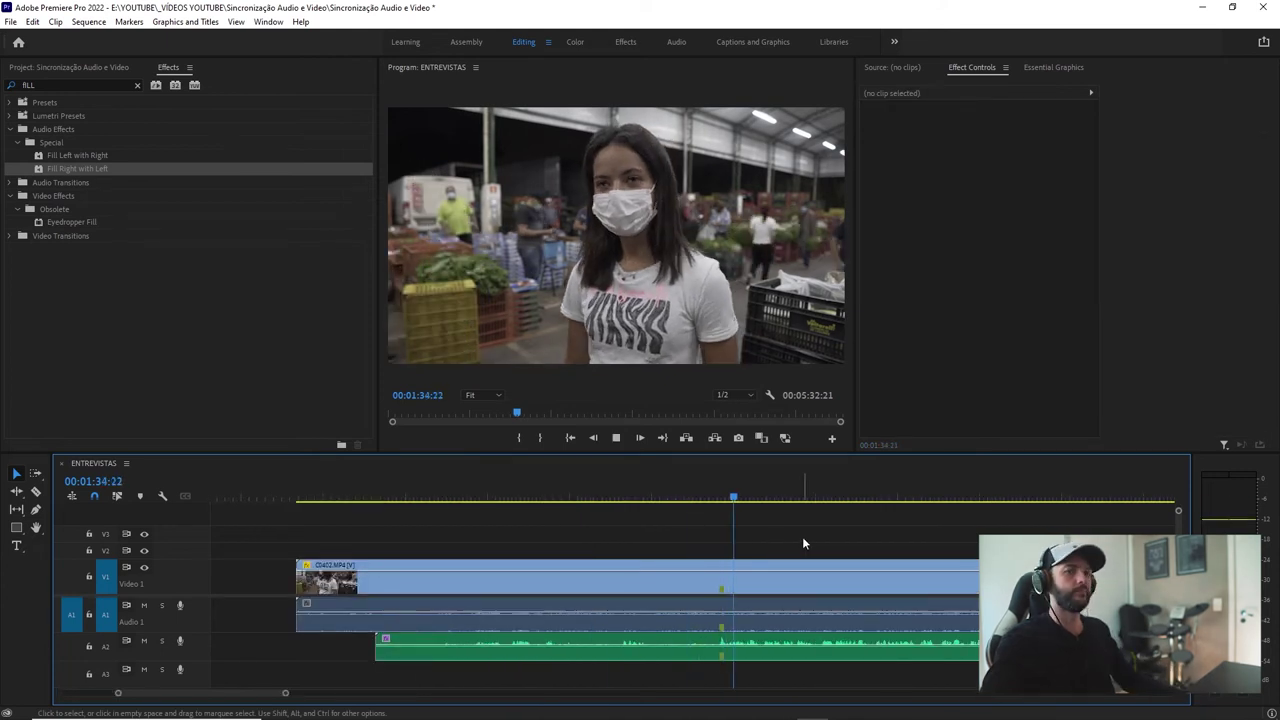
{"action": "key", "text": "space"}
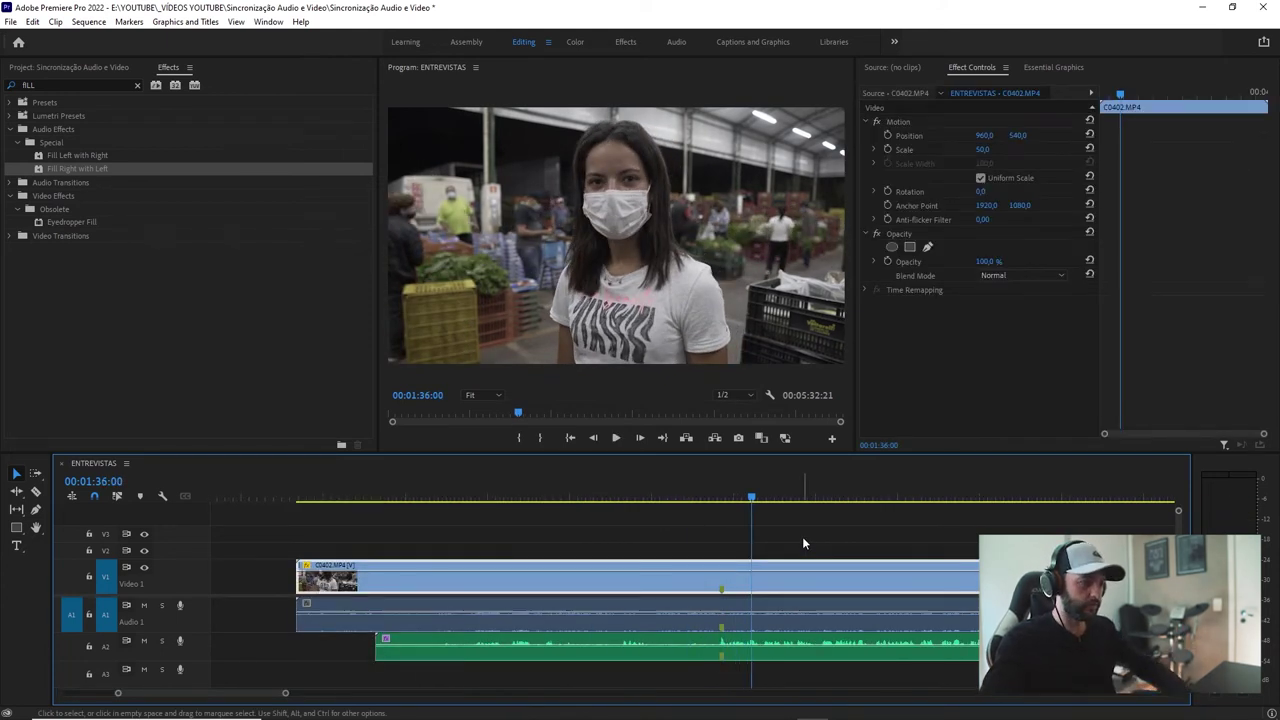
{"action": "key", "text": "minus"}
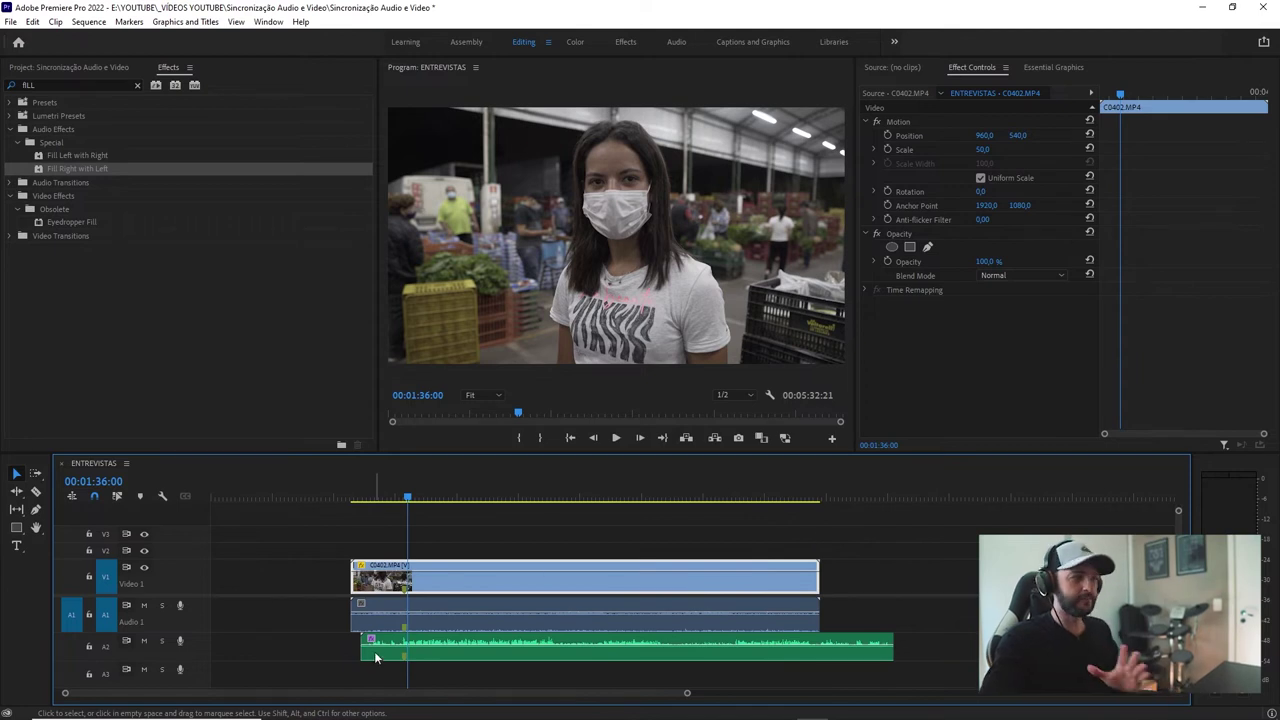
Trim the heads of A2, A1 and V1 to the common sync point.
{"action": "left_click_drag", "start_coordinate": [355, 648], "coordinate": [404, 648]}
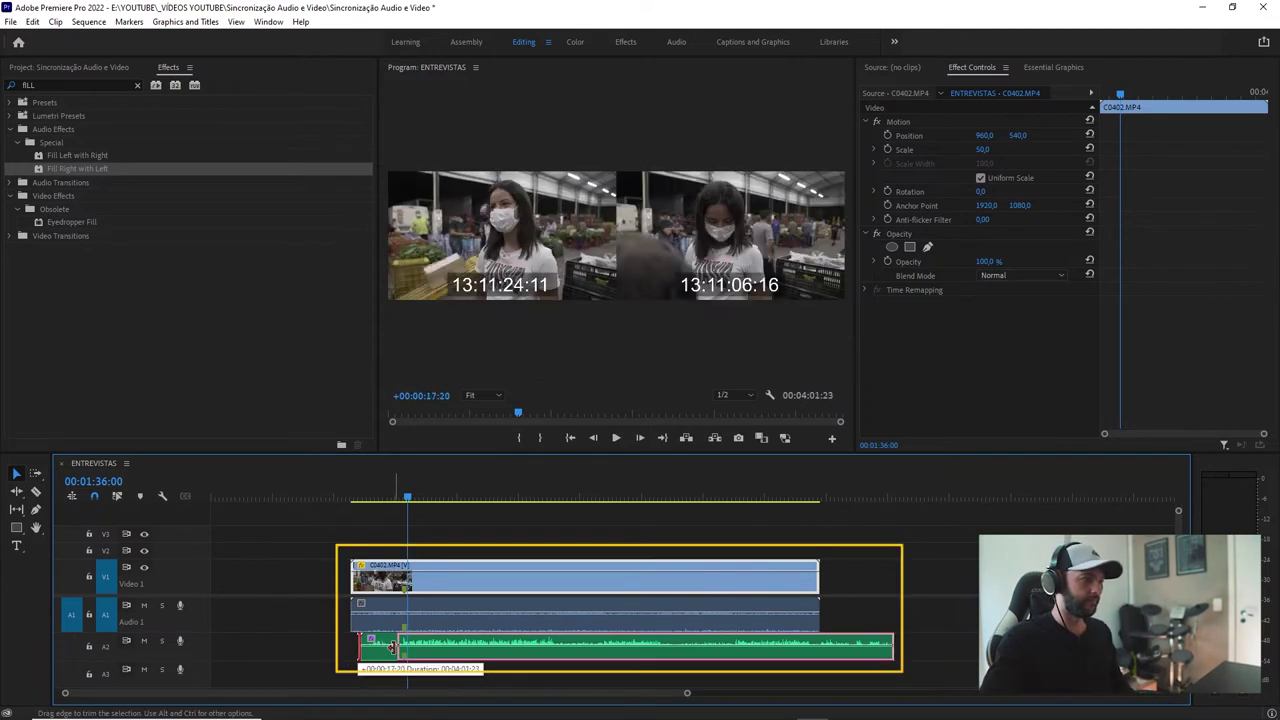
{"action": "left_click_drag", "start_coordinate": [351, 627], "coordinate": [404, 627]}
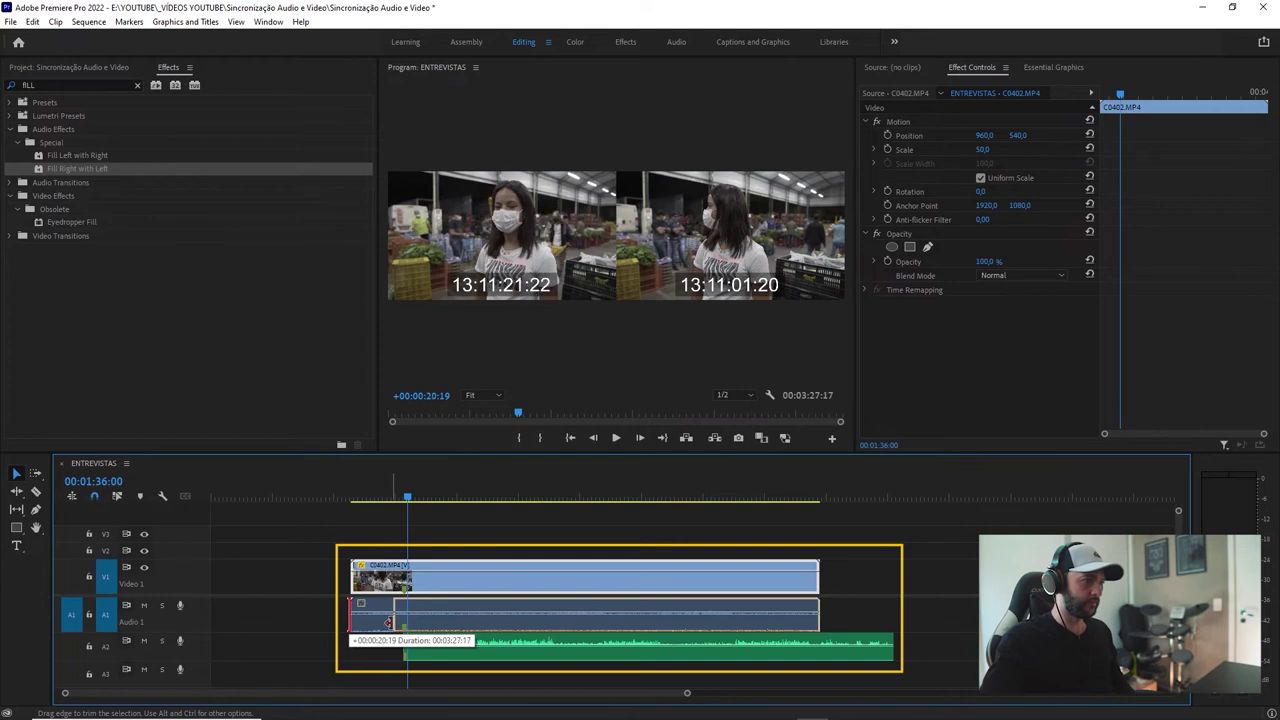
{"action": "left_click_drag", "start_coordinate": [351, 578], "coordinate": [404, 578]}
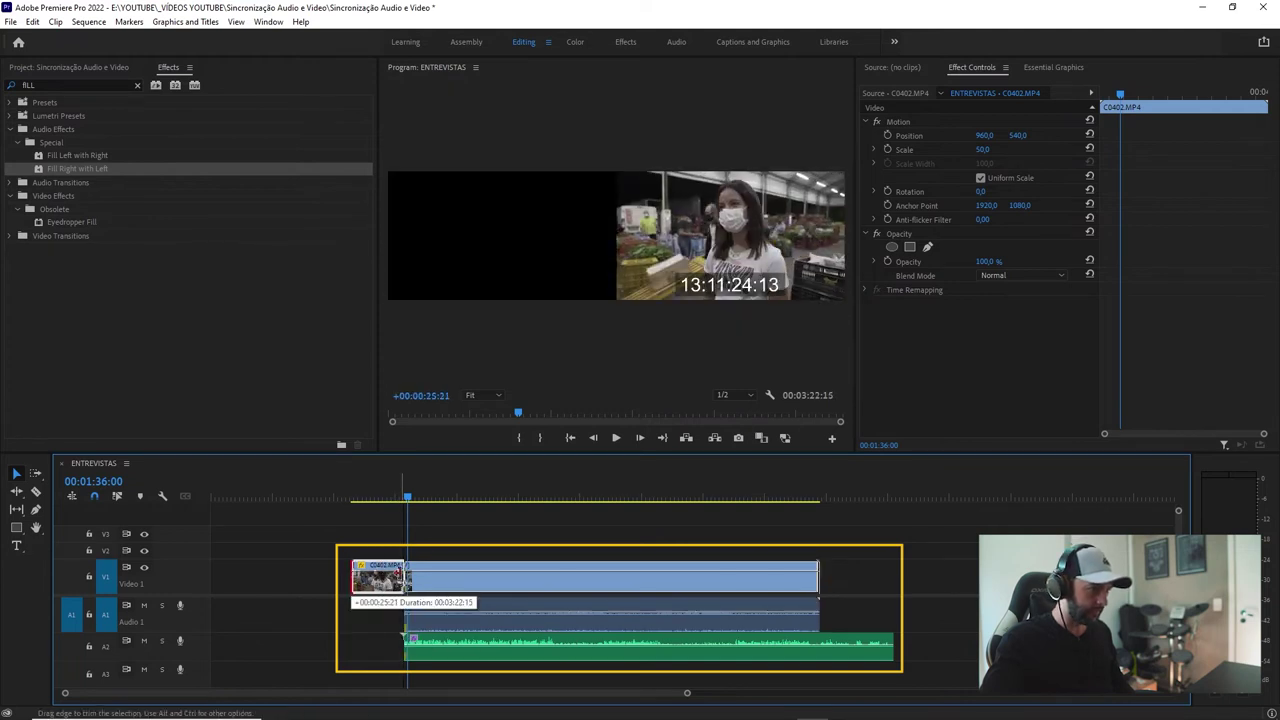
{"action": "left_click", "coordinate": [406, 495]}
{"action": "left_click_drag", "start_coordinate": [406, 495], "coordinate": [404, 495]}
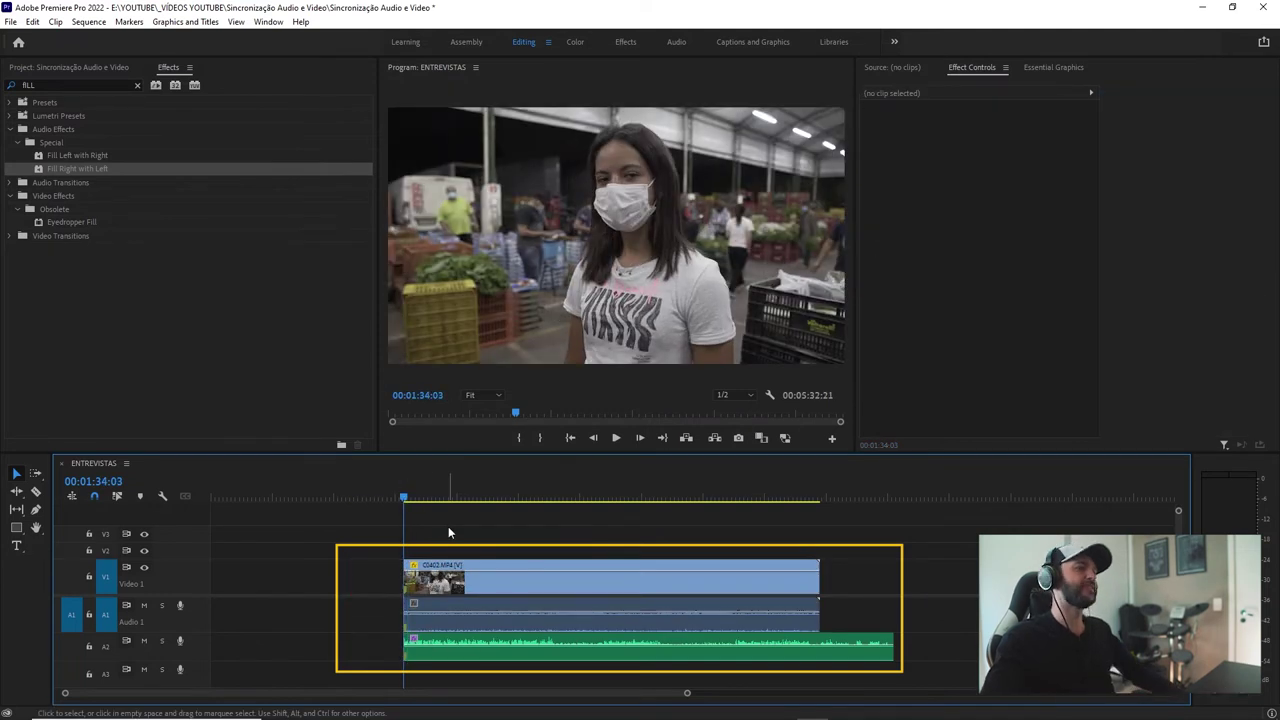
Move ZOOM0053.MP3 onto A1 and trim its tail to end with the video.
{"action": "left_click", "coordinate": [477, 650]}
{"action": "left_click_drag", "start_coordinate": [478, 650], "coordinate": [478, 615]}
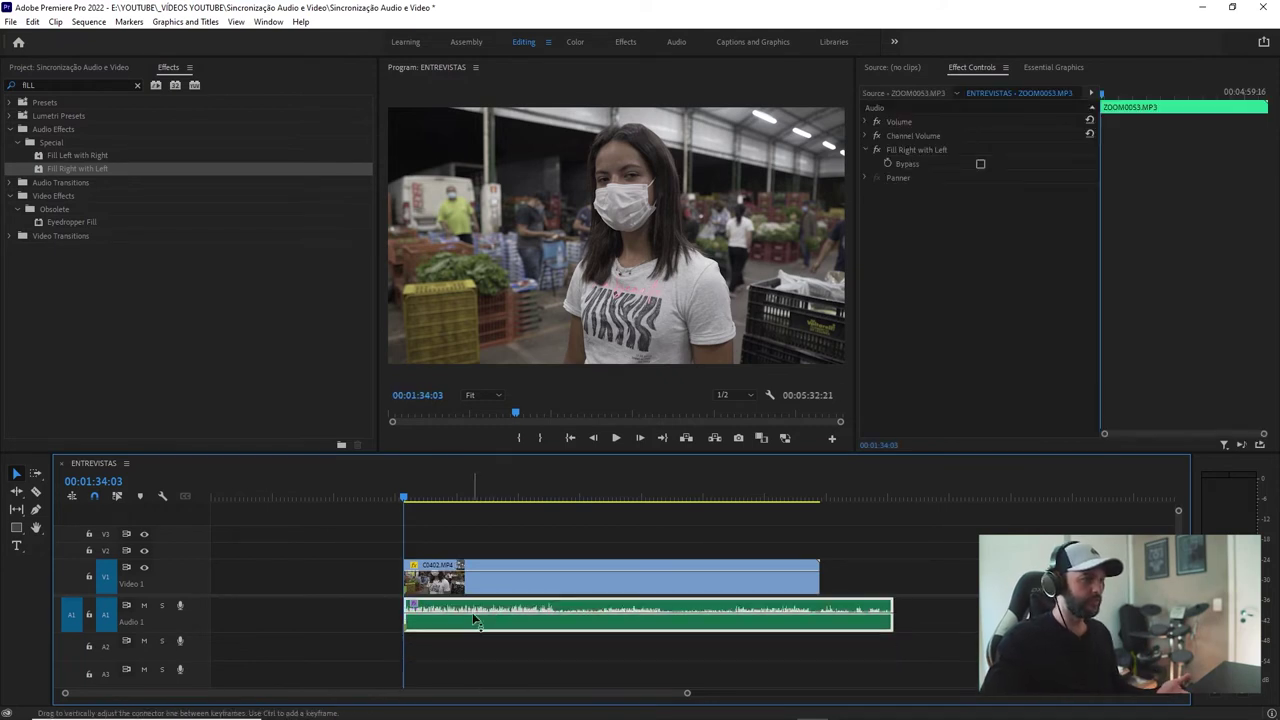
{"action": "left_click", "coordinate": [490, 535]}
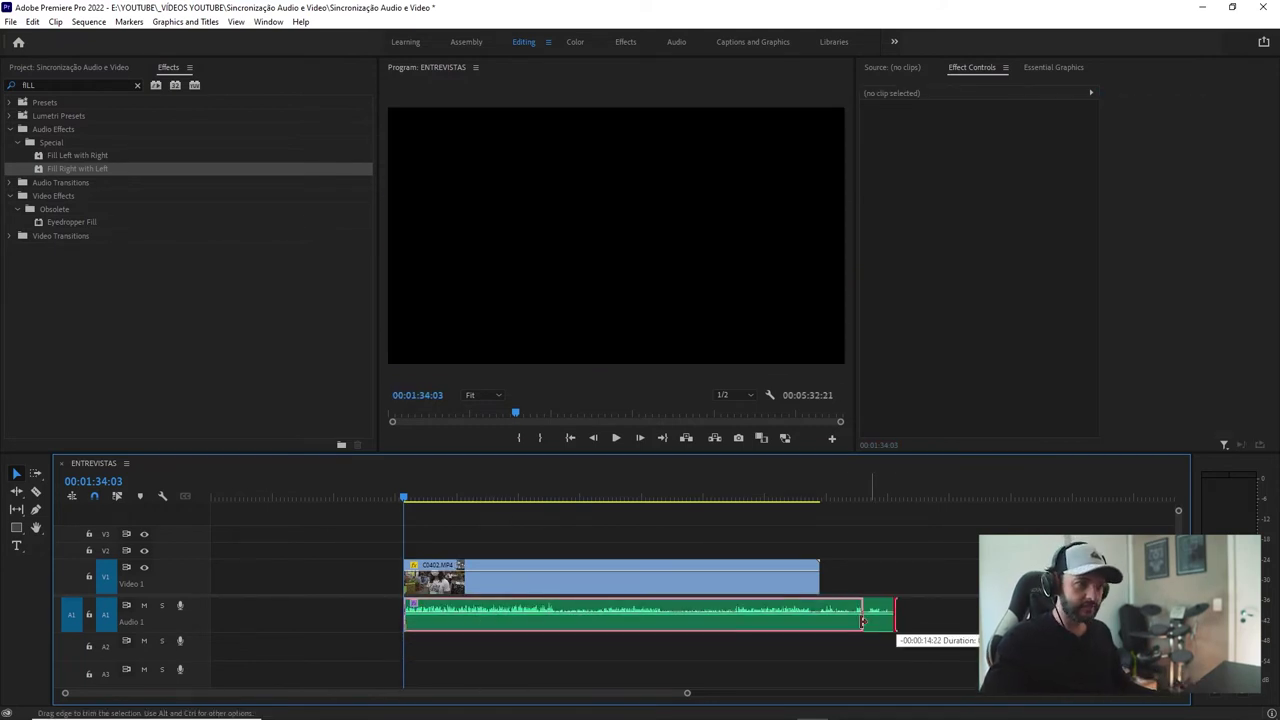
{"action": "left_click_drag", "start_coordinate": [893, 598], "coordinate": [819, 600]}
{"action": "key", "text": "space"}
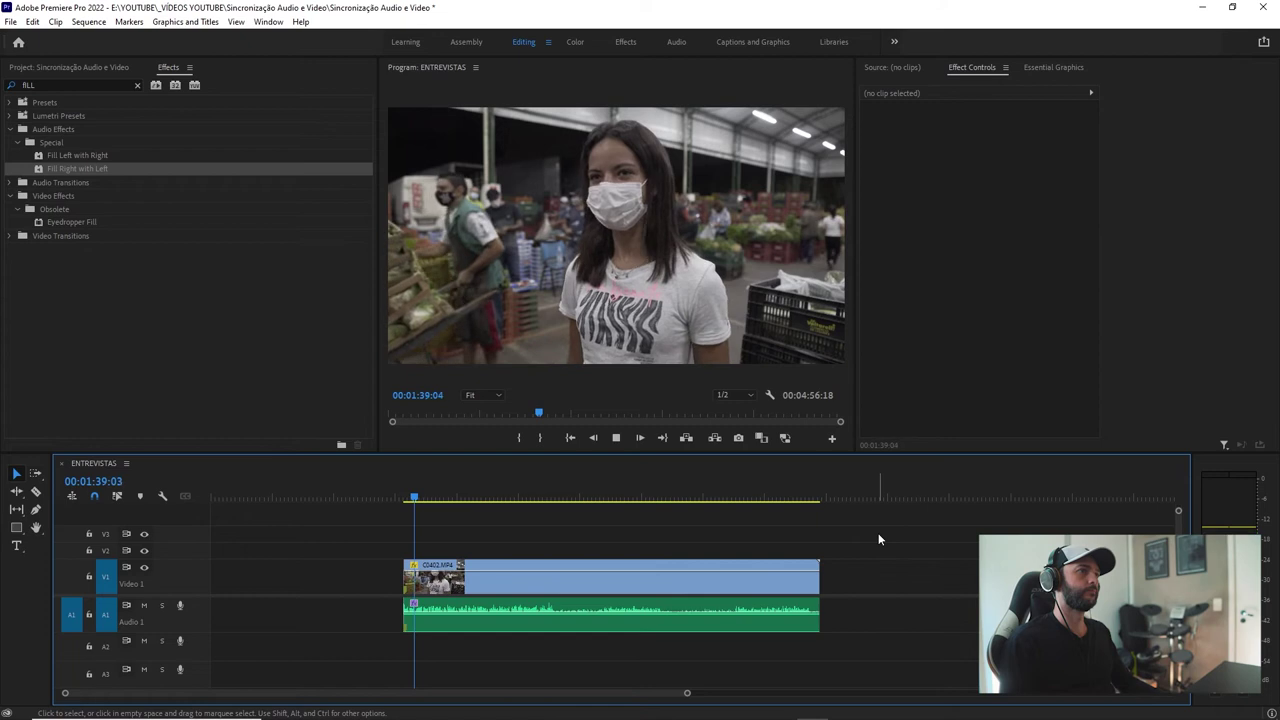
Replay the synced interview to confirm sync, then delete both clips from the timeline.
{"action": "left_click", "coordinate": [533, 560]}
{"action": "left_click_drag", "start_coordinate": [358, 540], "coordinate": [486, 606]}
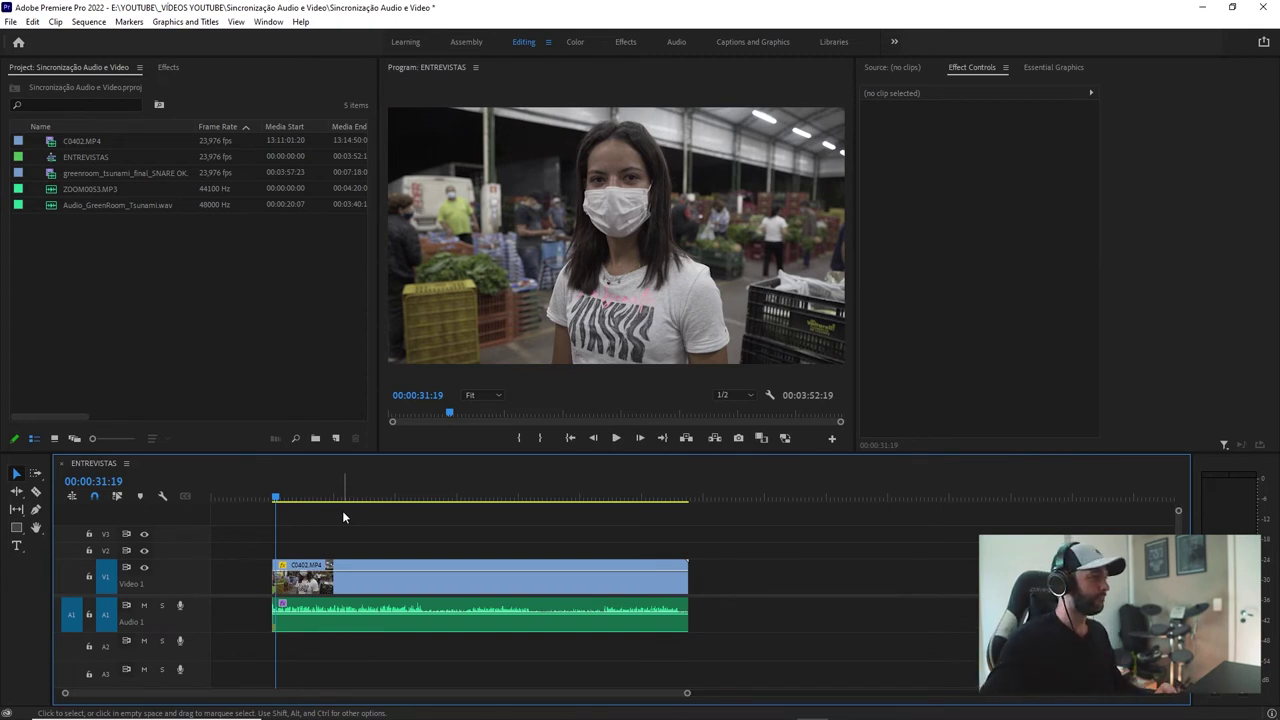
{"action": "key", "text": "space"}
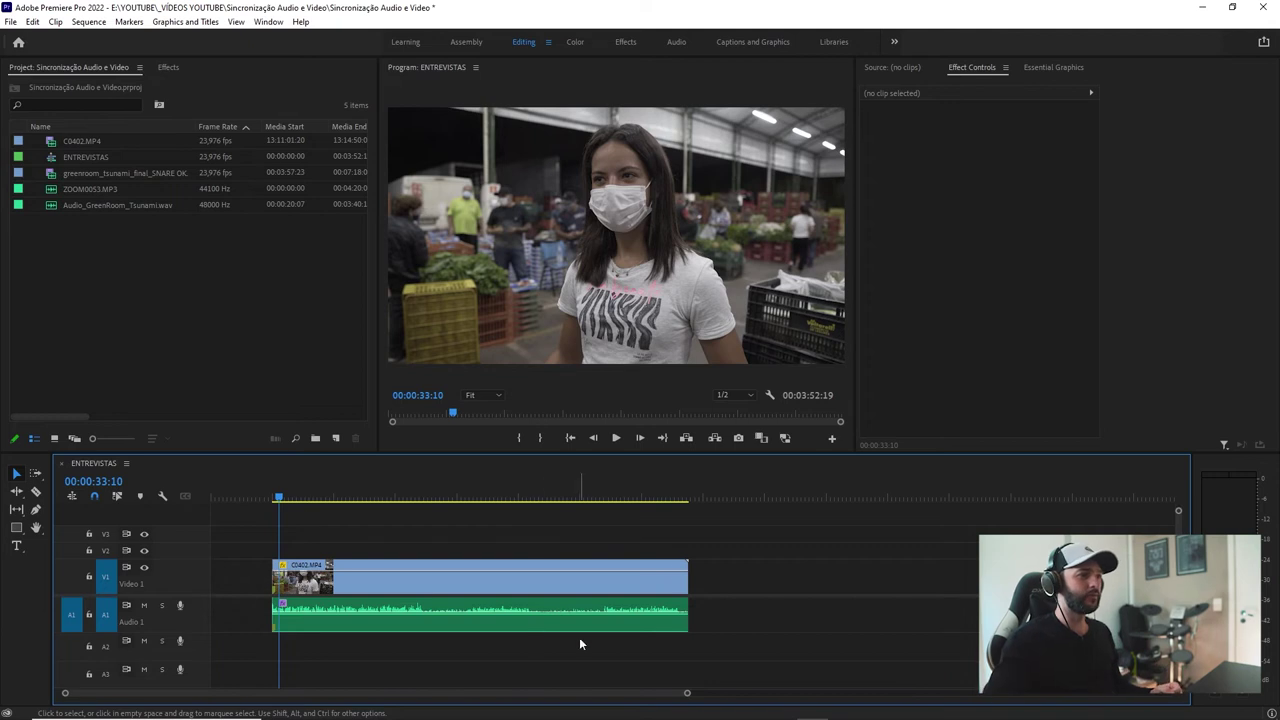
{"action": "left_click_drag", "start_coordinate": [348, 521], "coordinate": [472, 659]}
{"action": "key", "text": "Delete"}
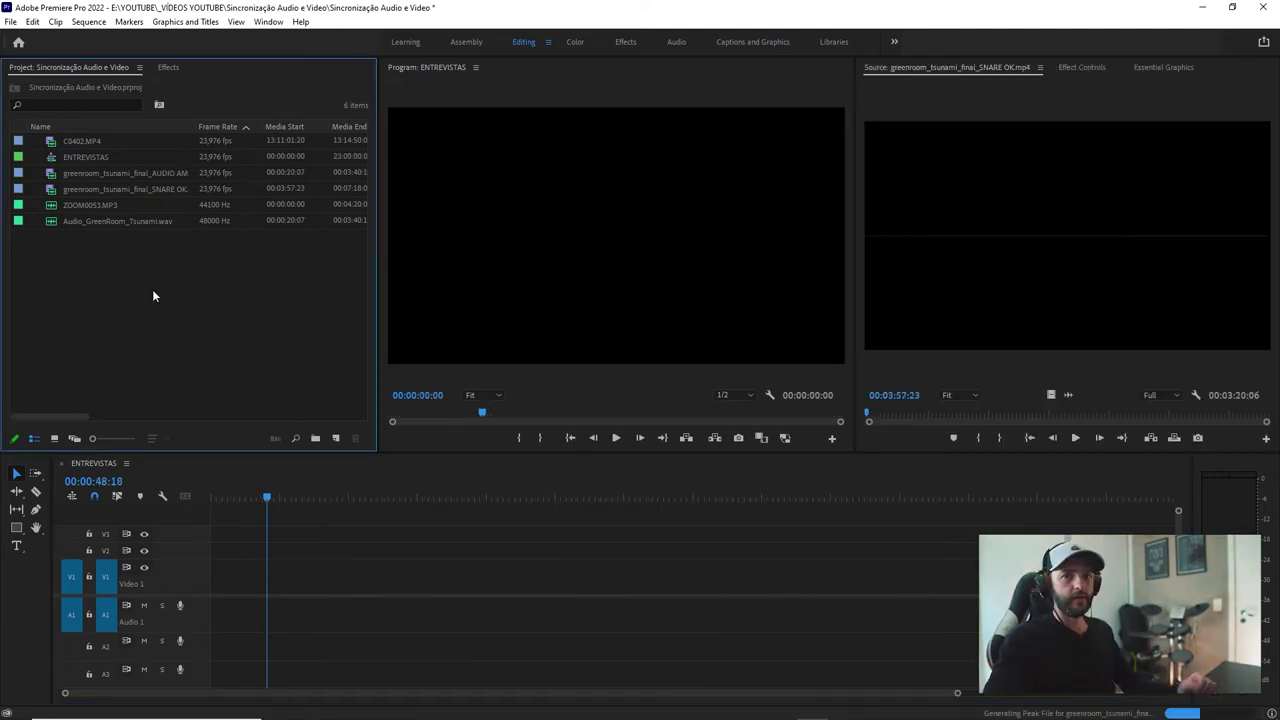
Drop greenroom_tsunami_final_AUDIO AMBIENTE.mp4 onto V1/A1 and scrub forward to a performer shot.
{"action": "left_click_drag", "start_coordinate": [52, 174], "coordinate": [276, 619]}
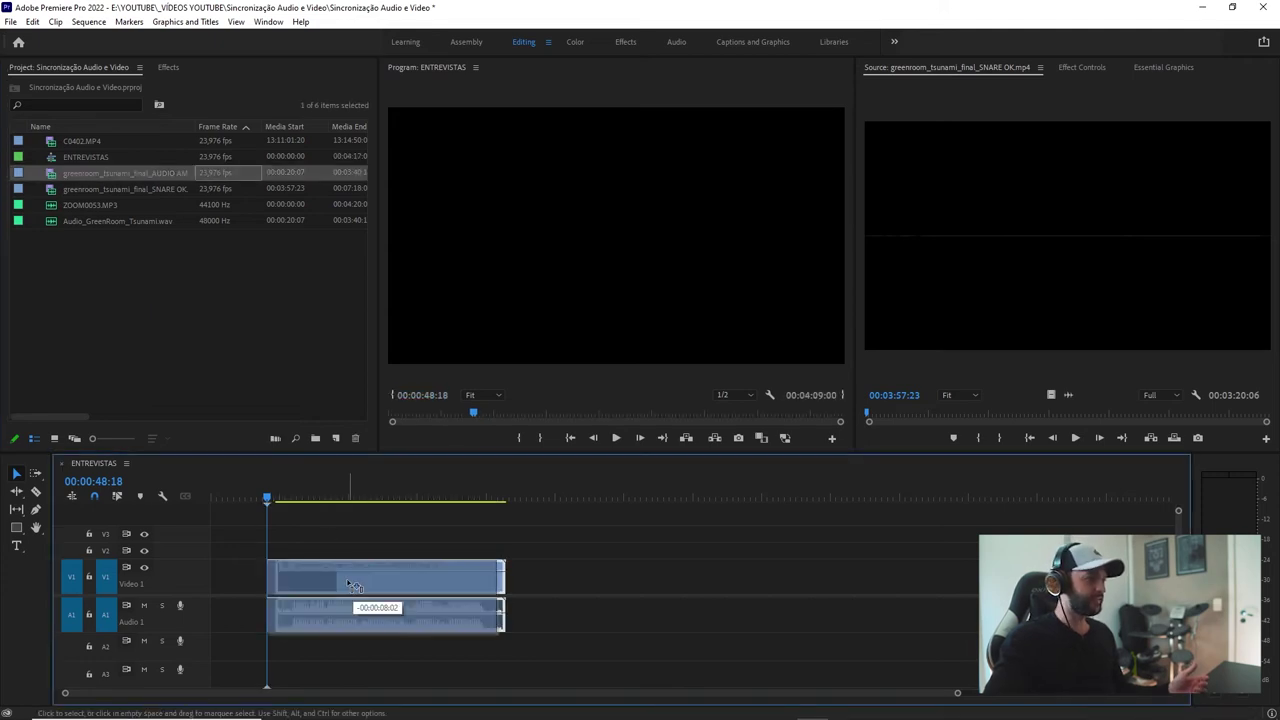
{"action": "left_click_drag", "start_coordinate": [270, 497], "coordinate": [281, 498]}
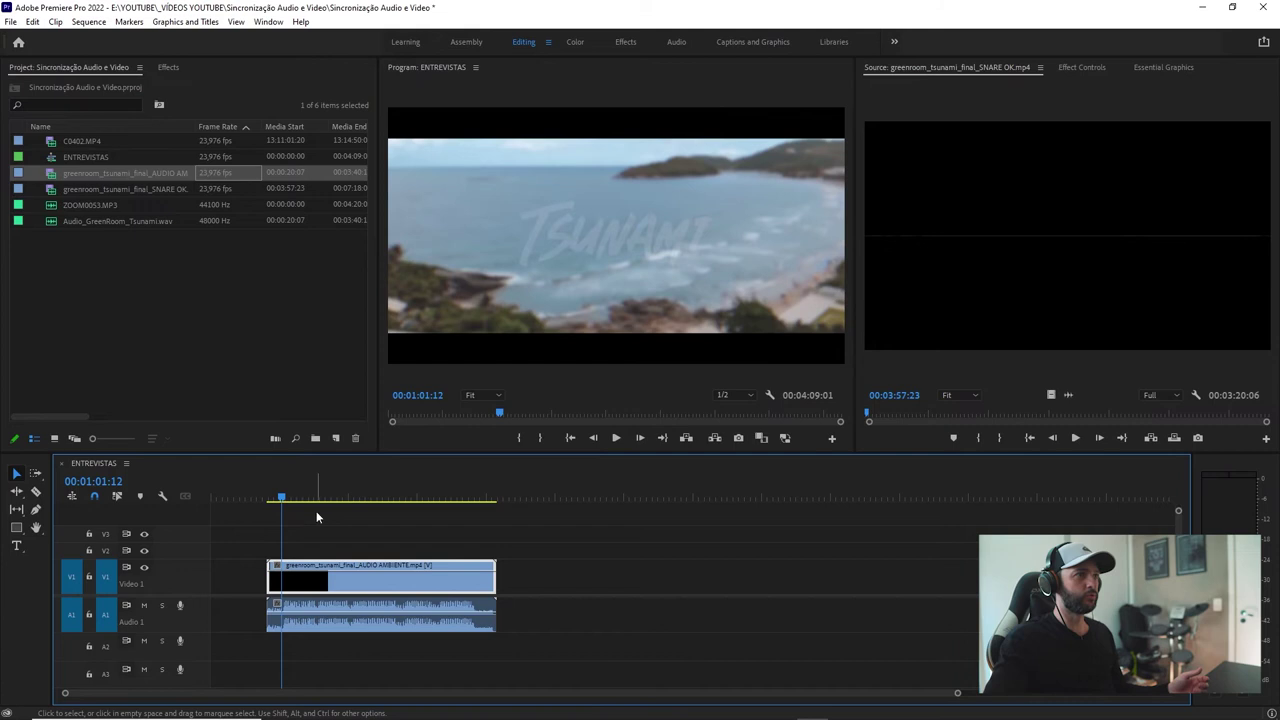
{"action": "key", "text": "="}
{"action": "left_click_drag", "start_coordinate": [356, 498], "coordinate": [357, 498]}
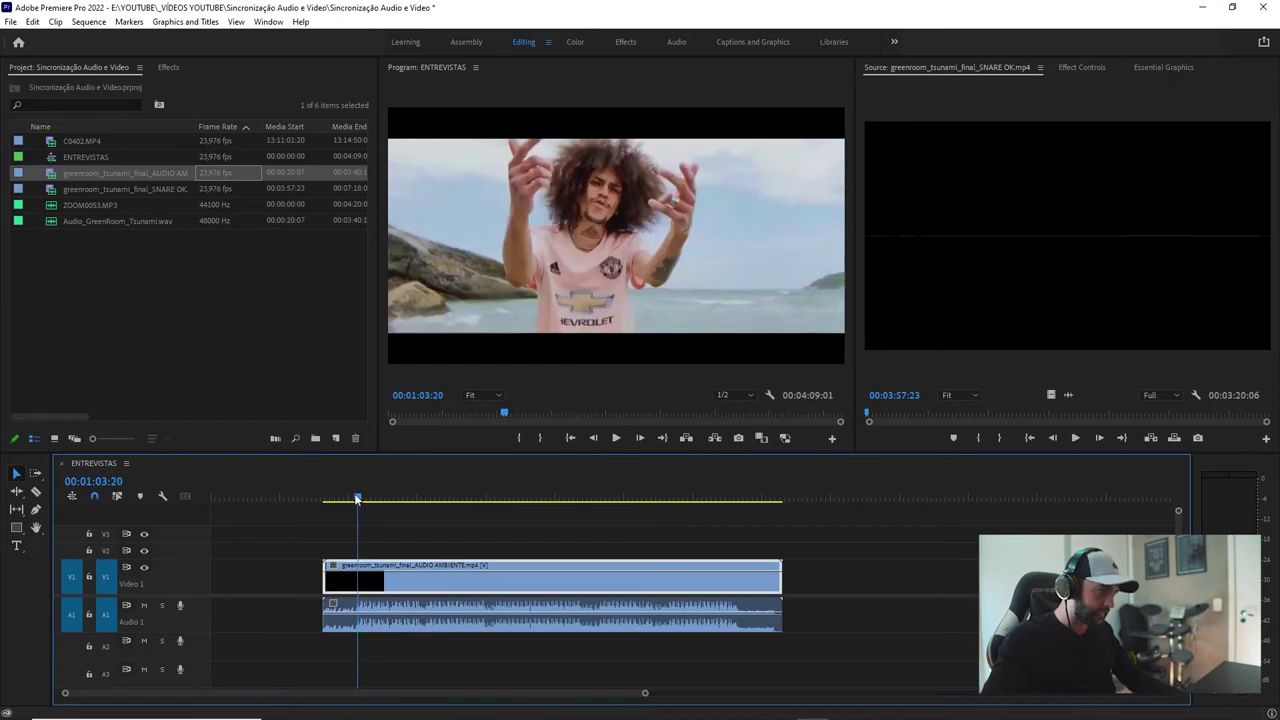
Play back the music video, zooming the timeline in and out to fit the clip.
{"action": "key", "text": "="}
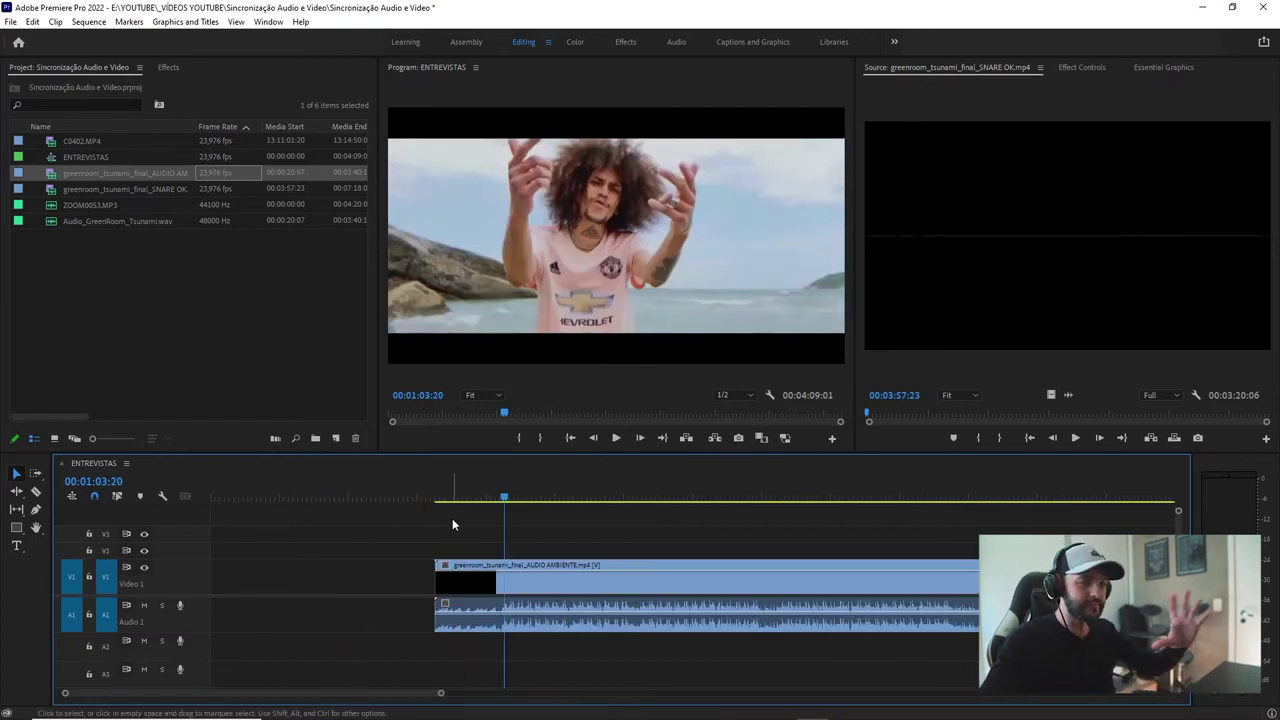
{"action": "left_click", "coordinate": [499, 496]}
{"action": "key", "text": "space"}
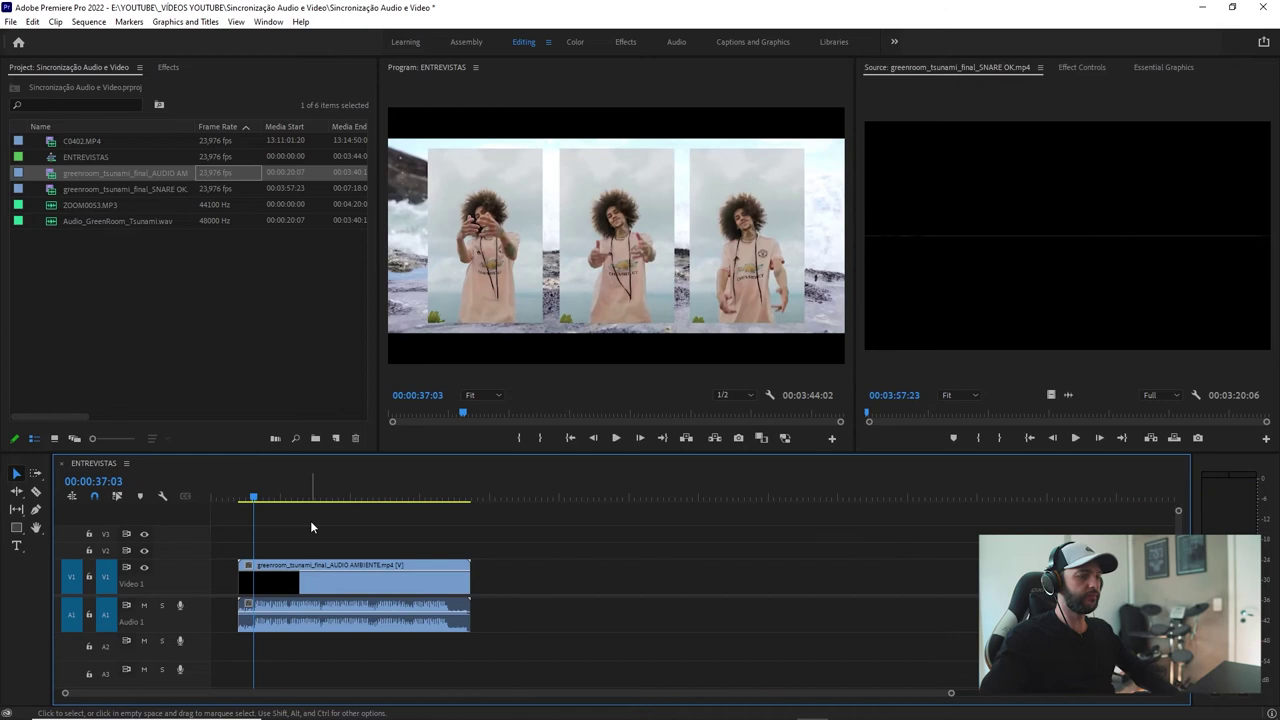
{"action": "key", "text": "equal"}
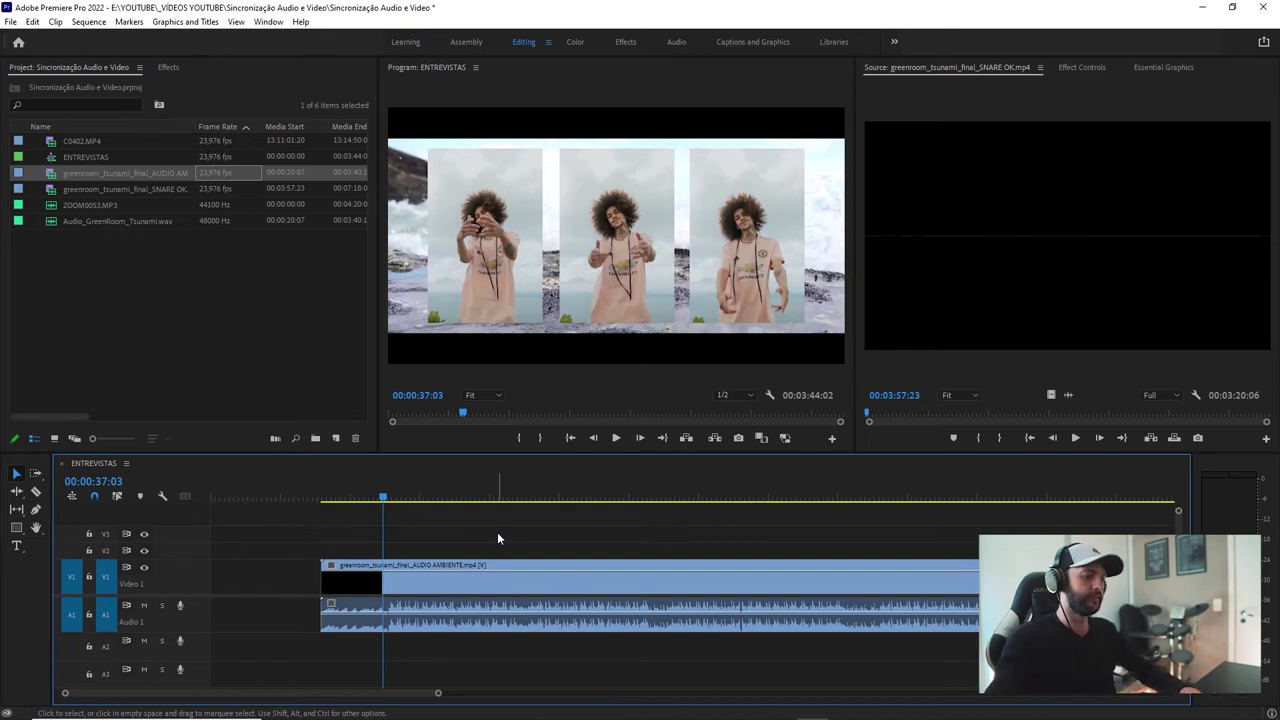
{"action": "key", "text": "minus"}
{"action": "key", "text": "minus"}
{"action": "key", "text": "equal"}
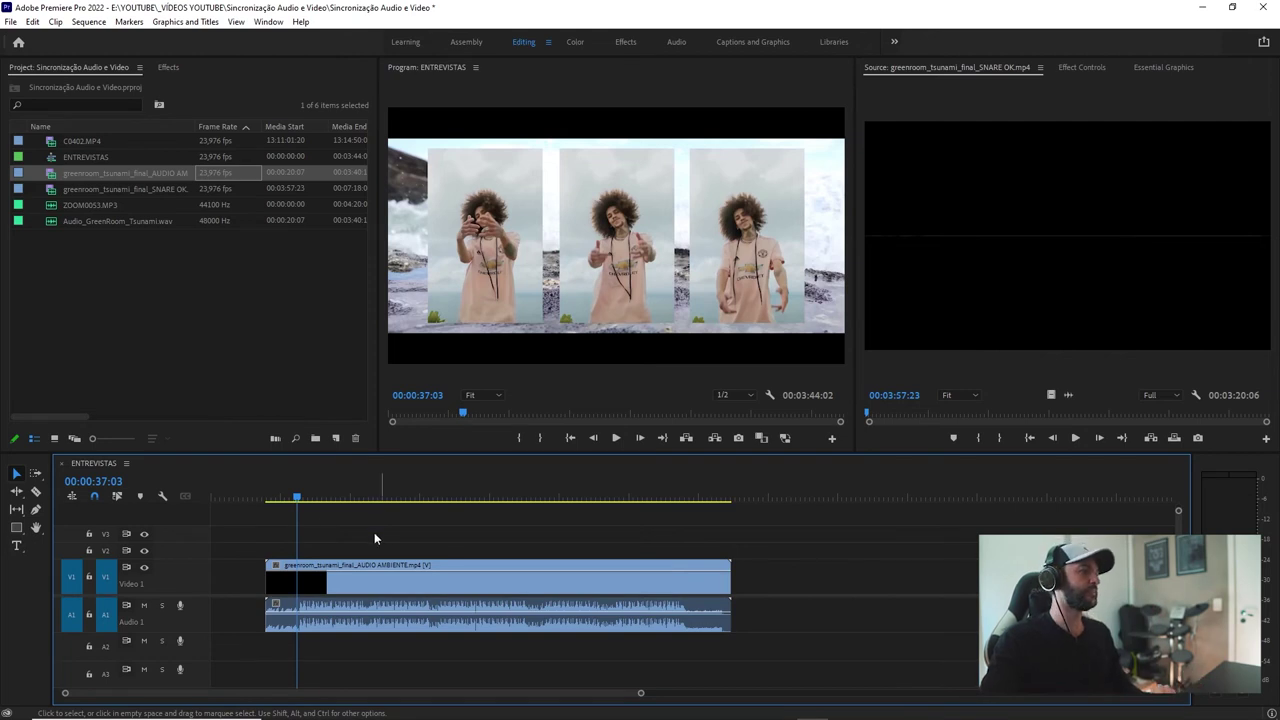
Scrub from the clip start to the three-dancer shot, then deselect the clip.
{"action": "left_click", "coordinate": [276, 496]}
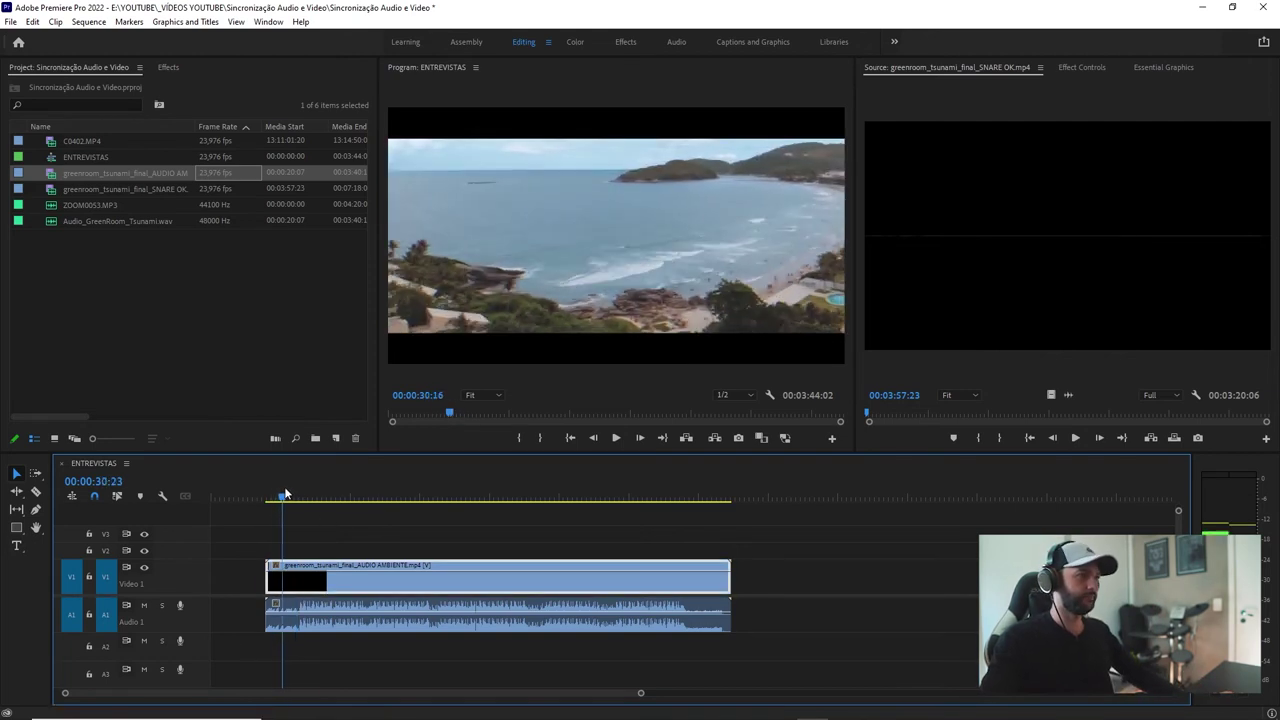
{"action": "left_click_drag", "start_coordinate": [276, 494], "coordinate": [297, 496]}
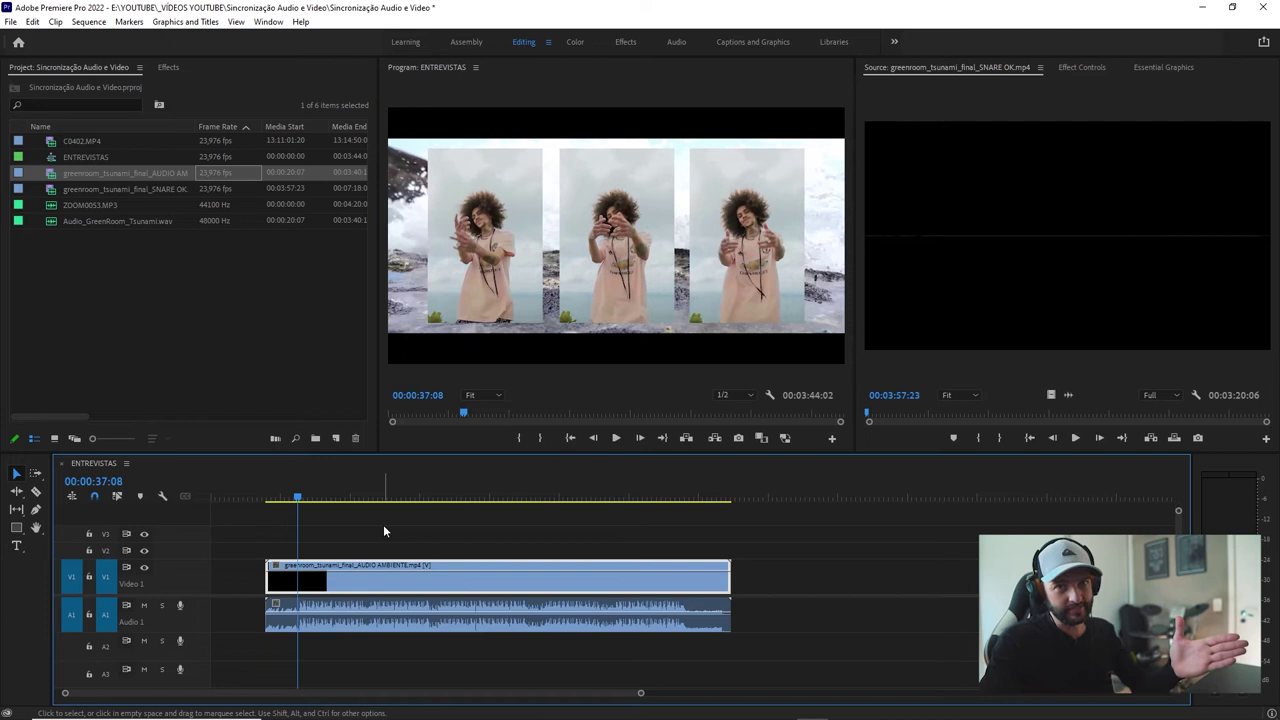
{"action": "left_click", "coordinate": [384, 526]}
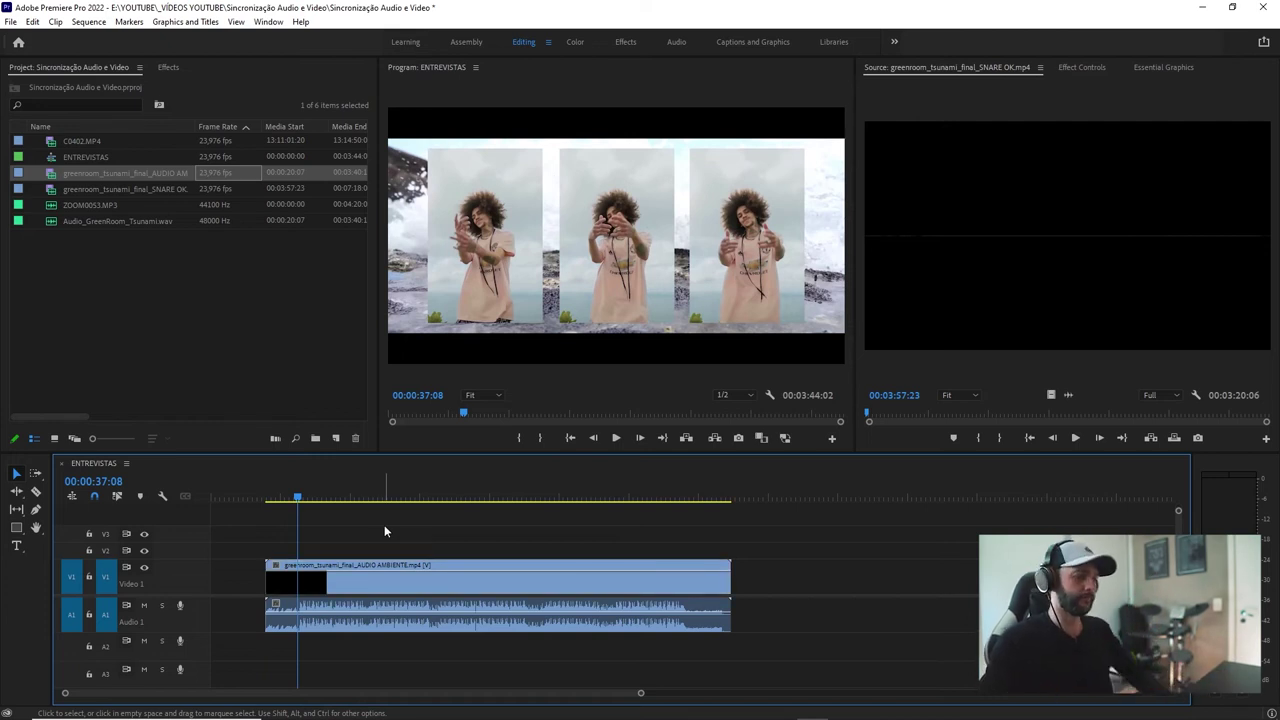
{"action": "key", "text": "="}
{"action": "key", "text": "minus"}
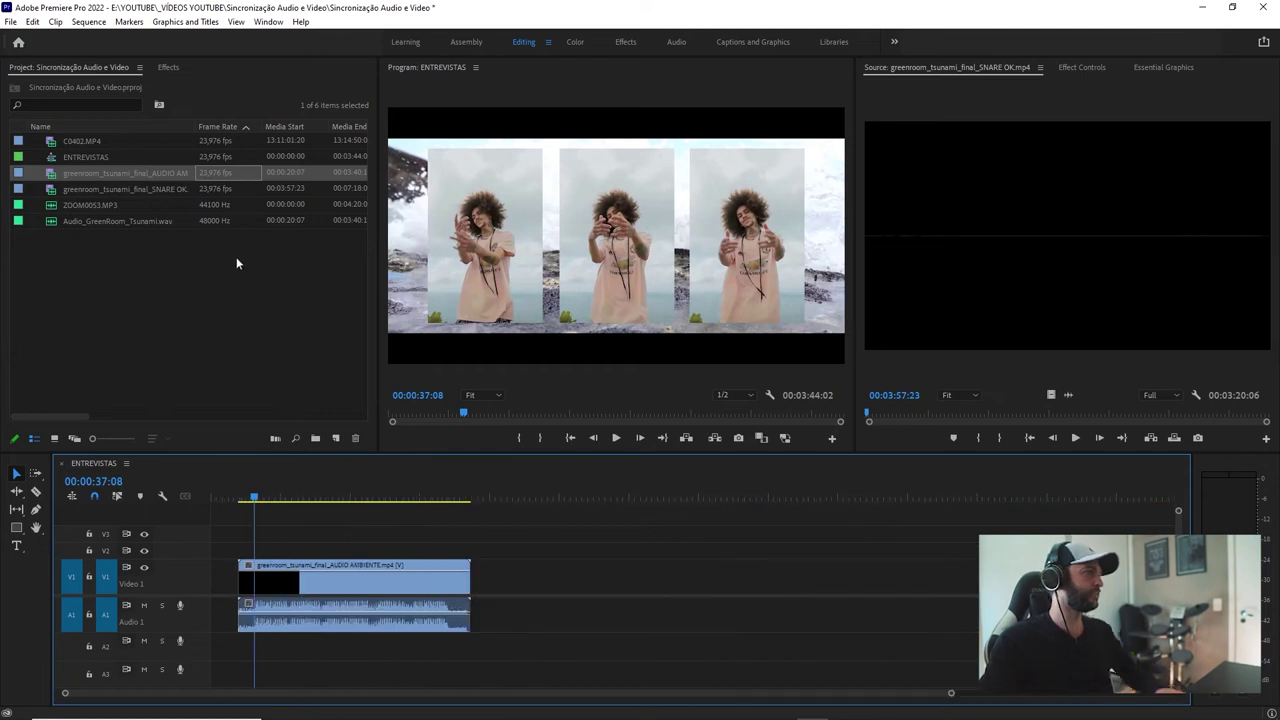
{"action": "left_click_drag", "start_coordinate": [51, 224], "coordinate": [516, 645]}
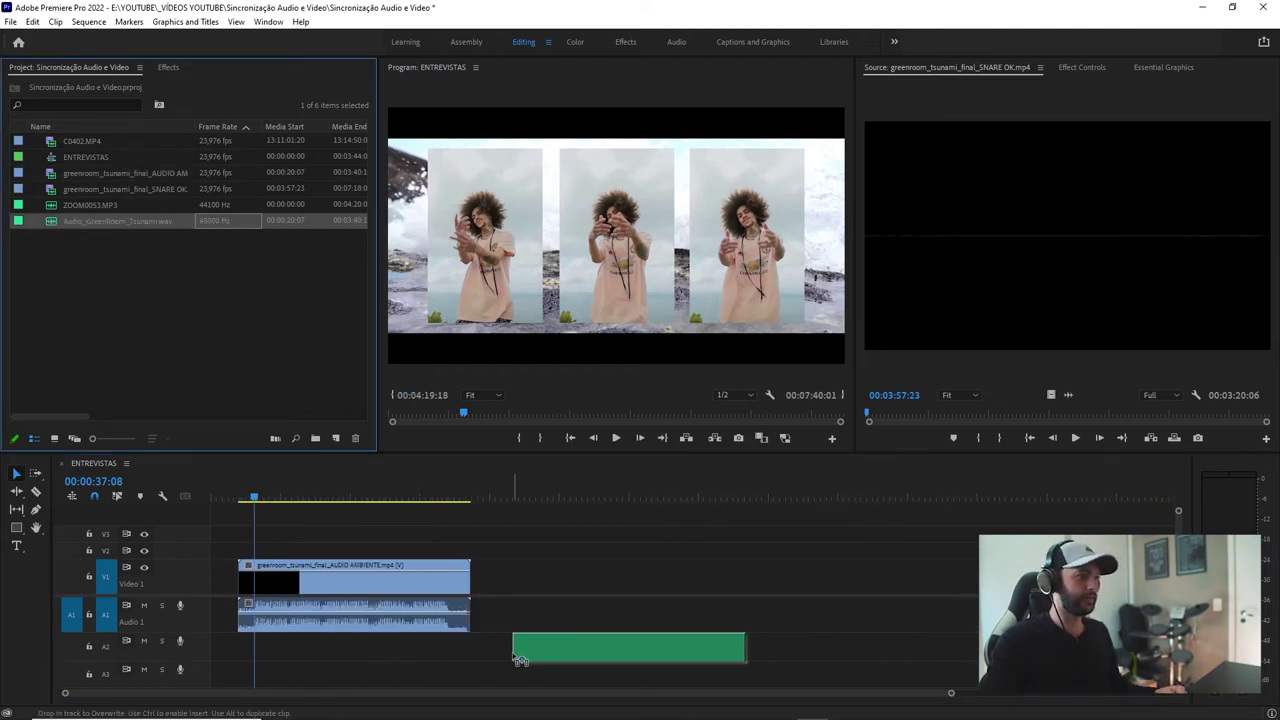
{"action": "left_click", "coordinate": [526, 490]}
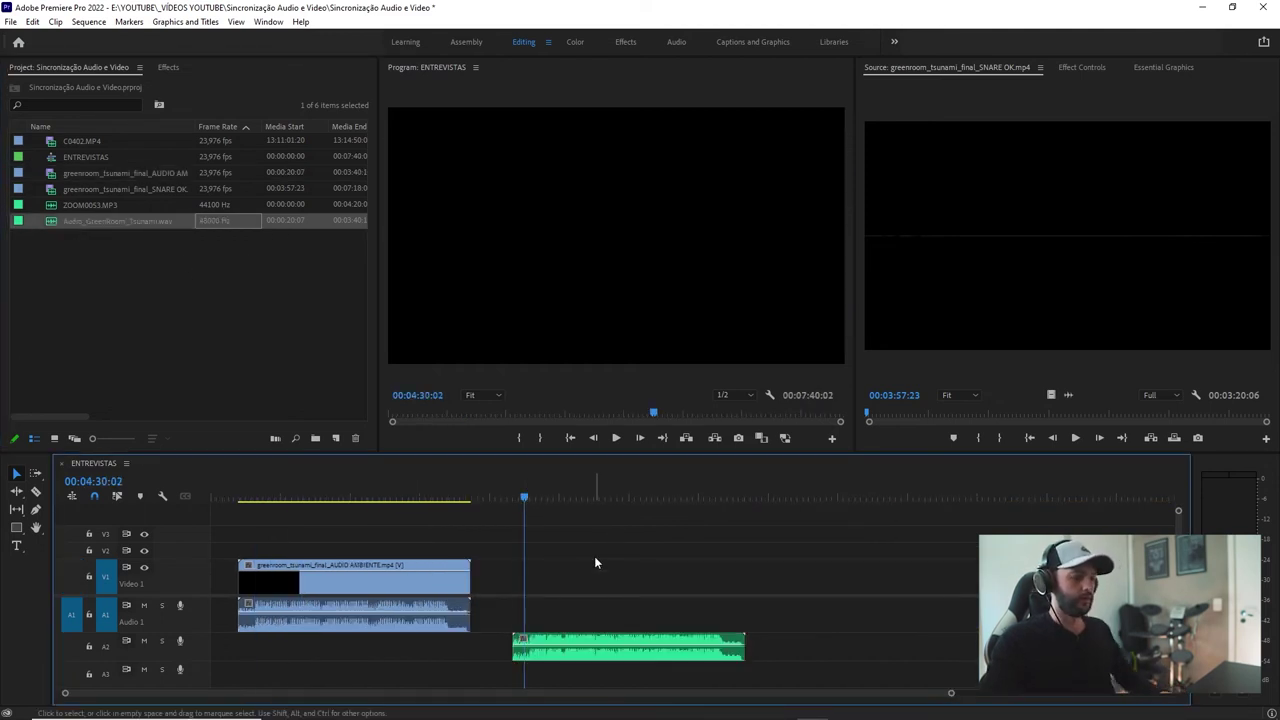
{"action": "key", "text": "="}
{"action": "key", "text": "minus"}
{"action": "left_click", "coordinate": [244, 496]}
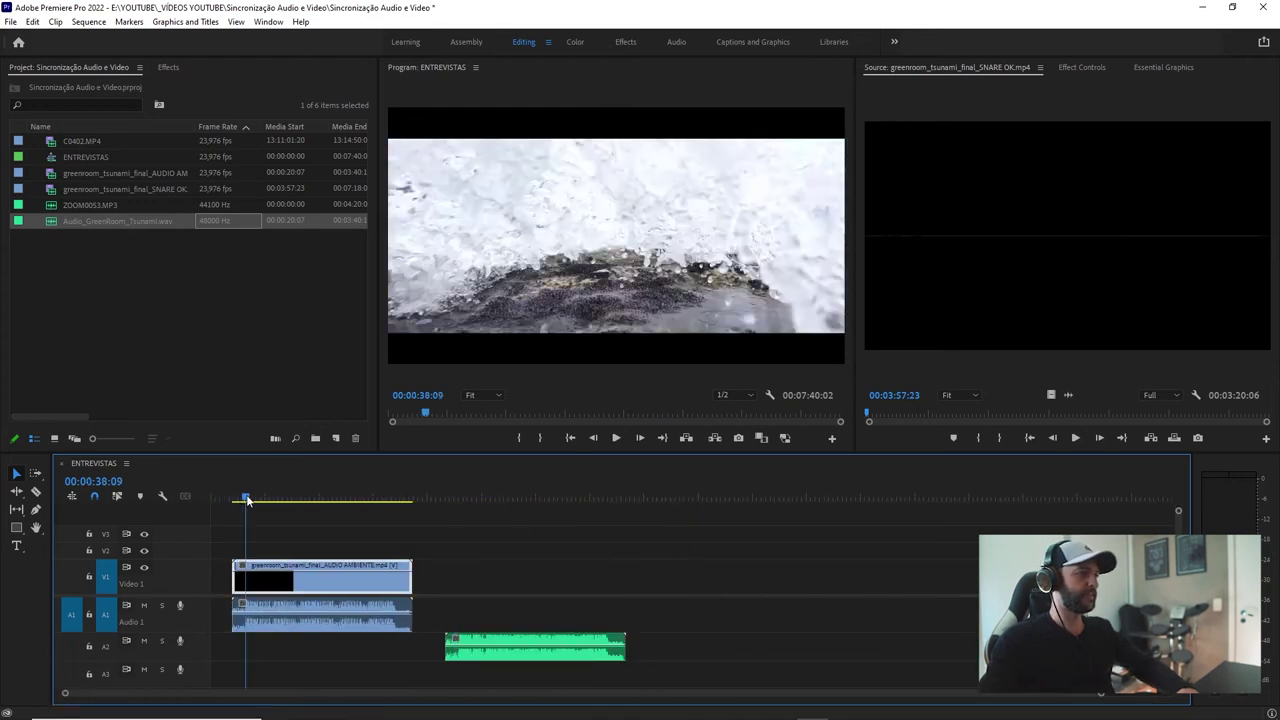
{"action": "key", "text": "="}
{"action": "key", "text": "="}
{"action": "key", "text": "="}
{"action": "key", "text": "minus"}
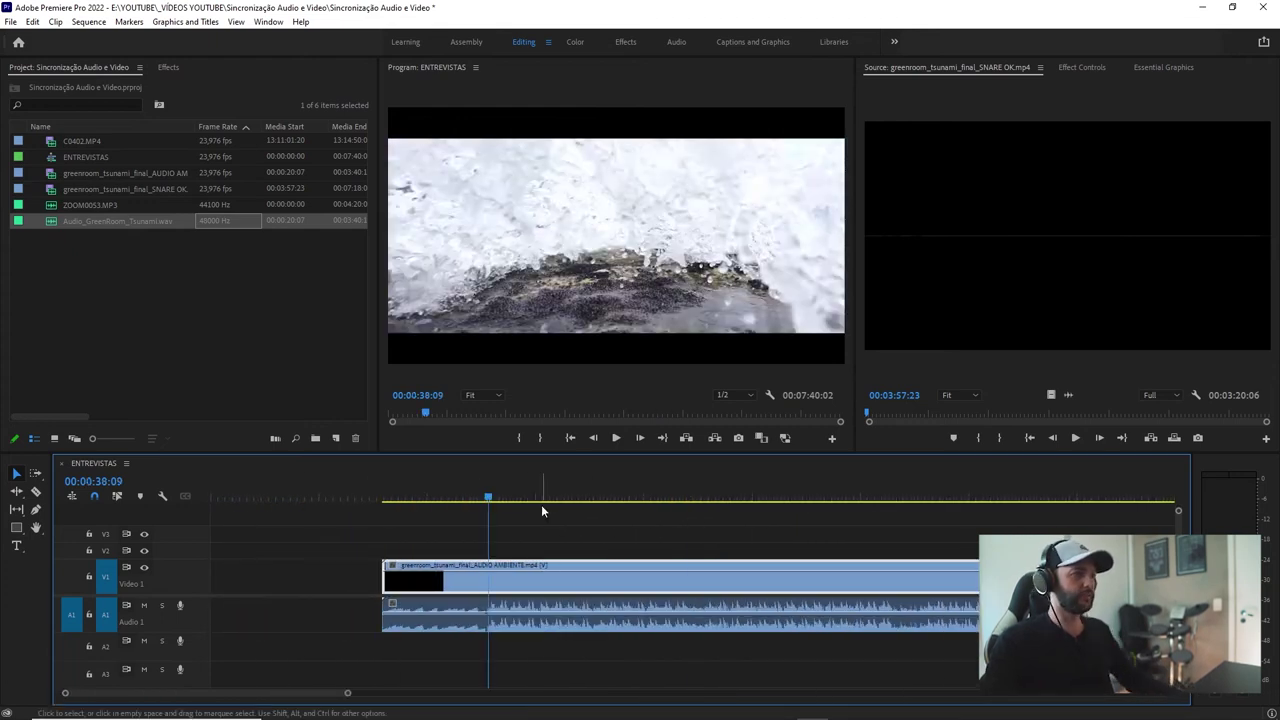
{"action": "left_click", "coordinate": [492, 500]}
{"action": "key", "text": "space"}
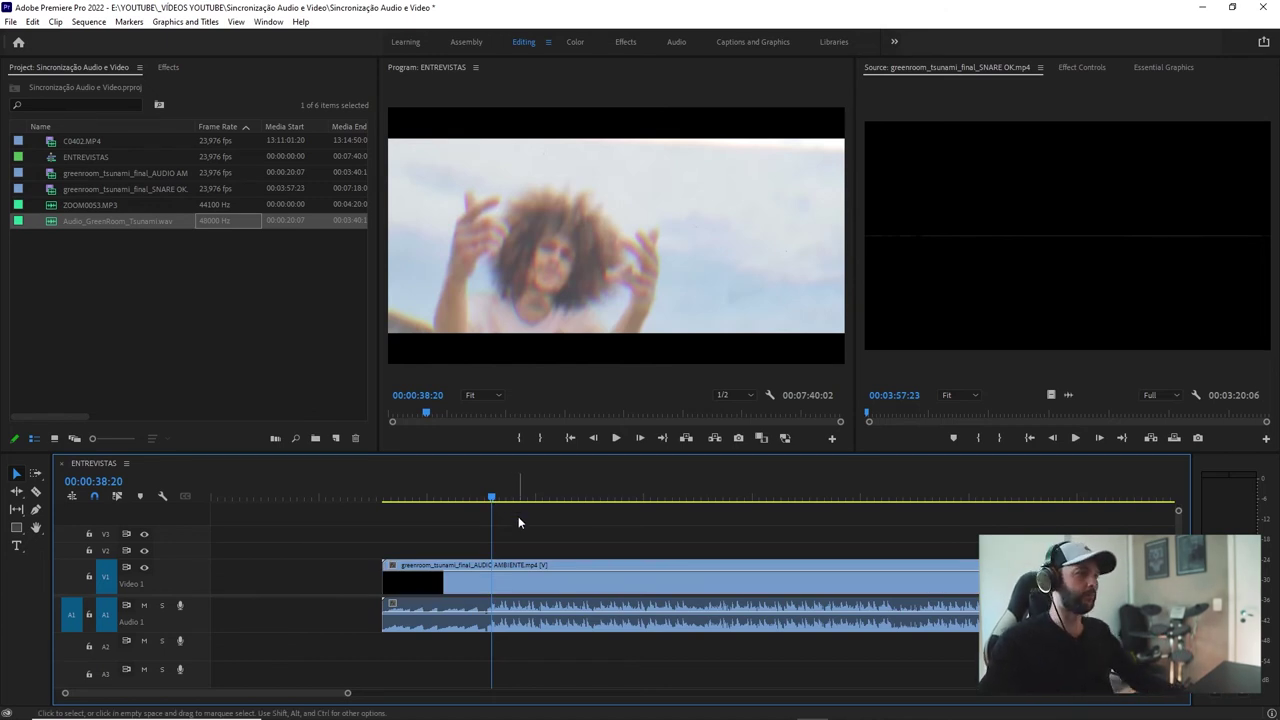
{"action": "left_click", "coordinate": [472, 496]}
{"action": "key", "text": "space"}
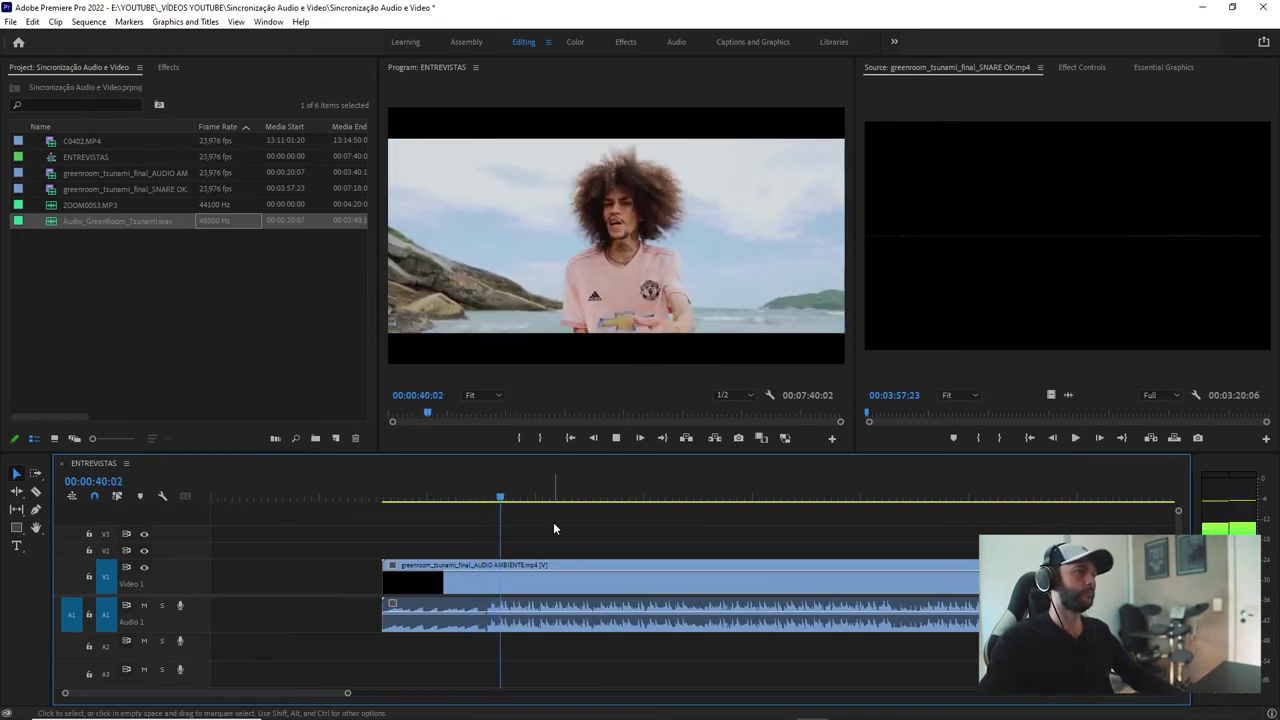
{"action": "key", "text": "space"}
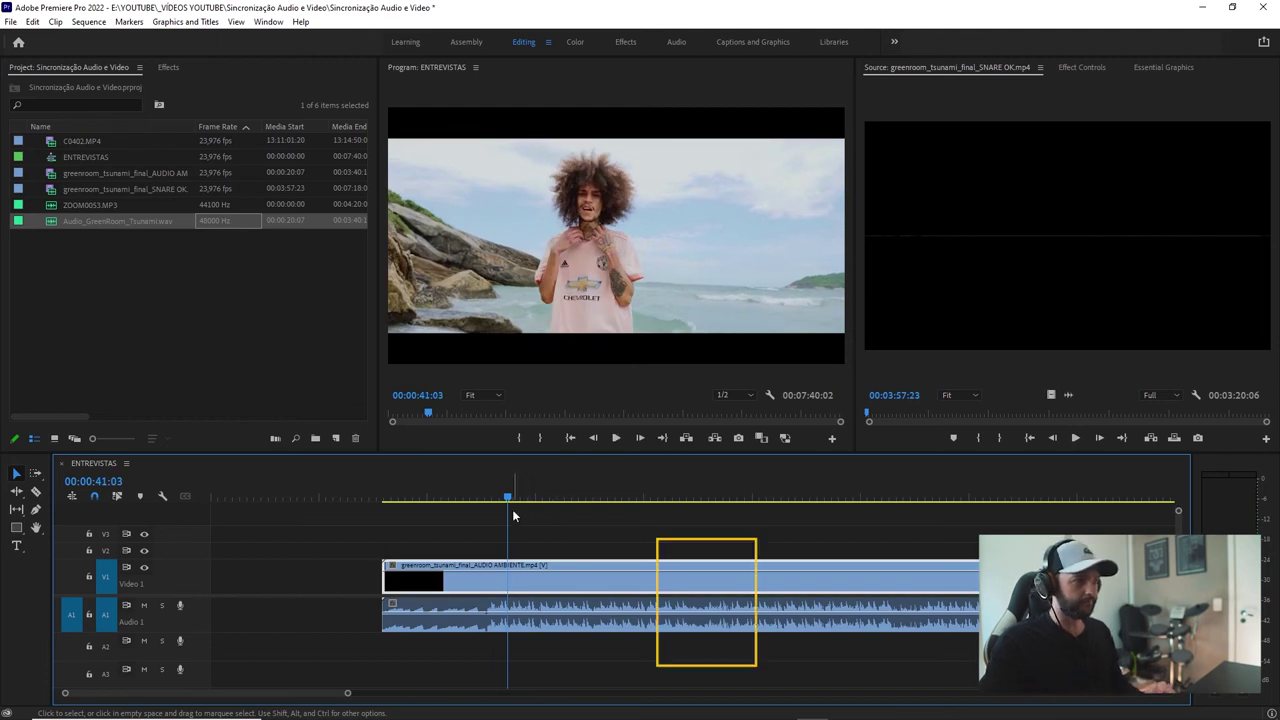
Zoom in and put the playhead on the first waveform spike at 00:00:38:23.
{"action": "left_click", "coordinate": [493, 488]}
{"action": "key", "text": "="}
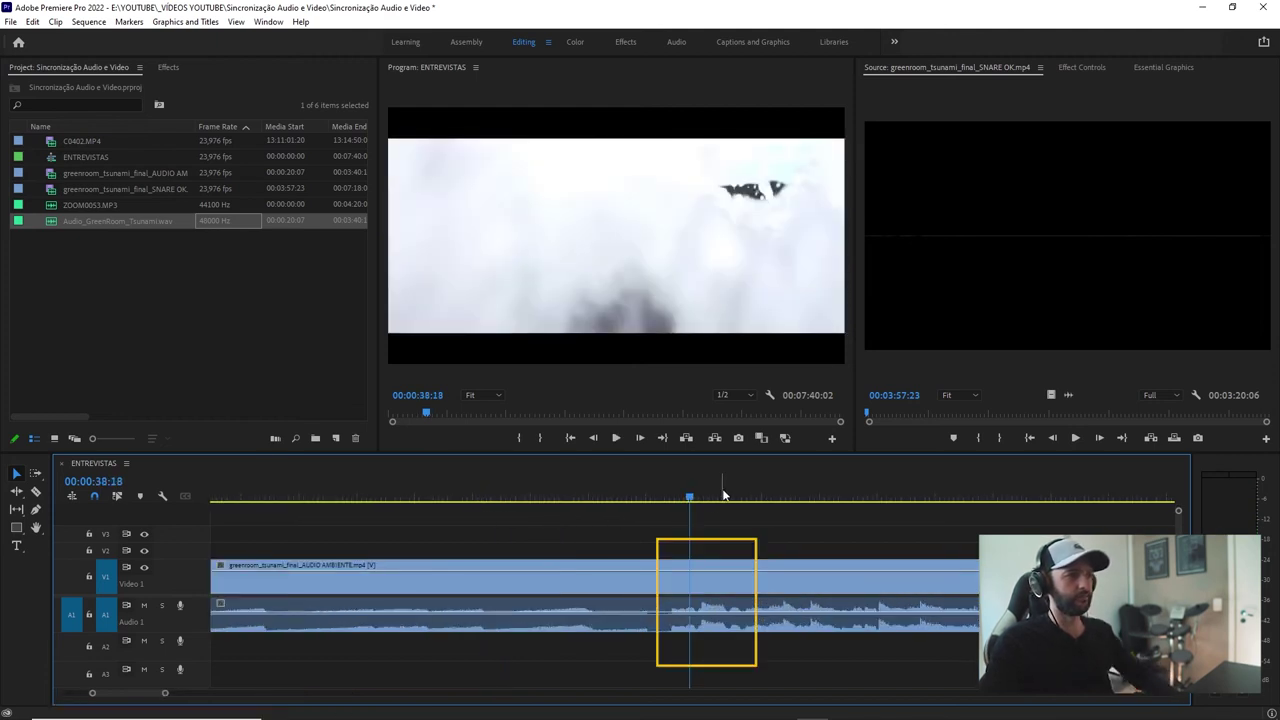
{"action": "left_click_drag", "start_coordinate": [685, 497], "coordinate": [703, 499]}
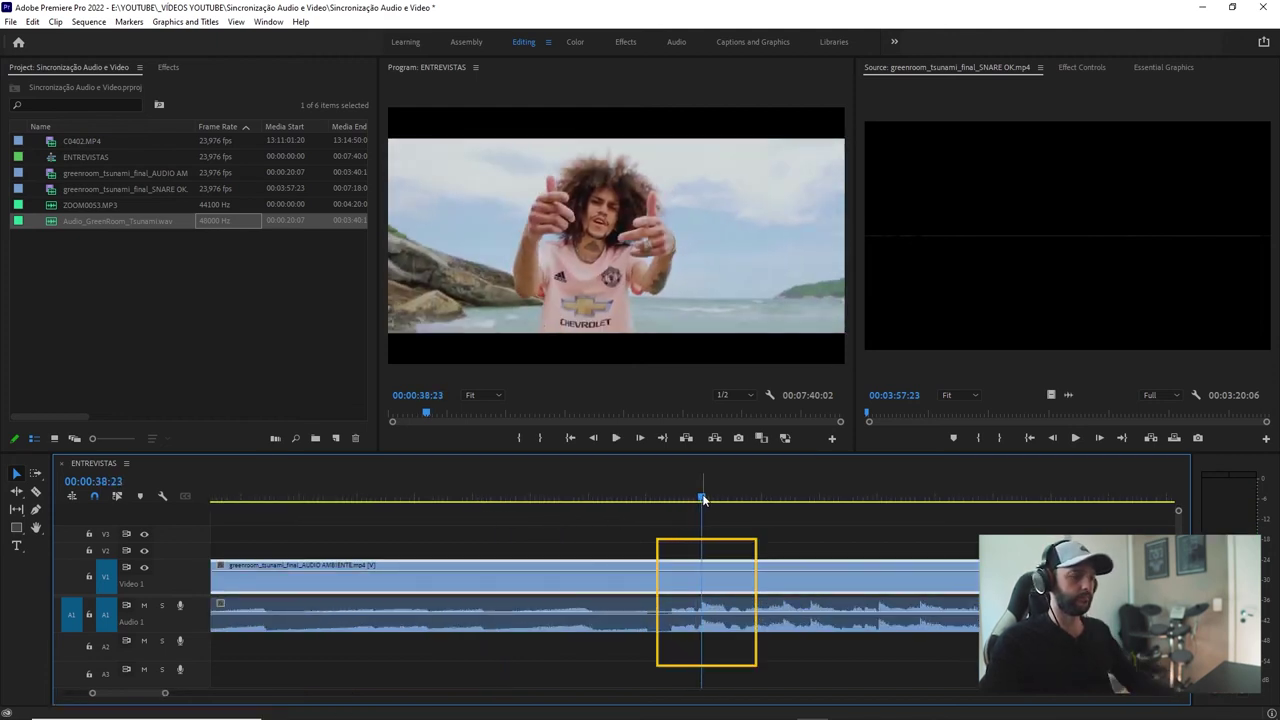
{"action": "key", "text": "="}
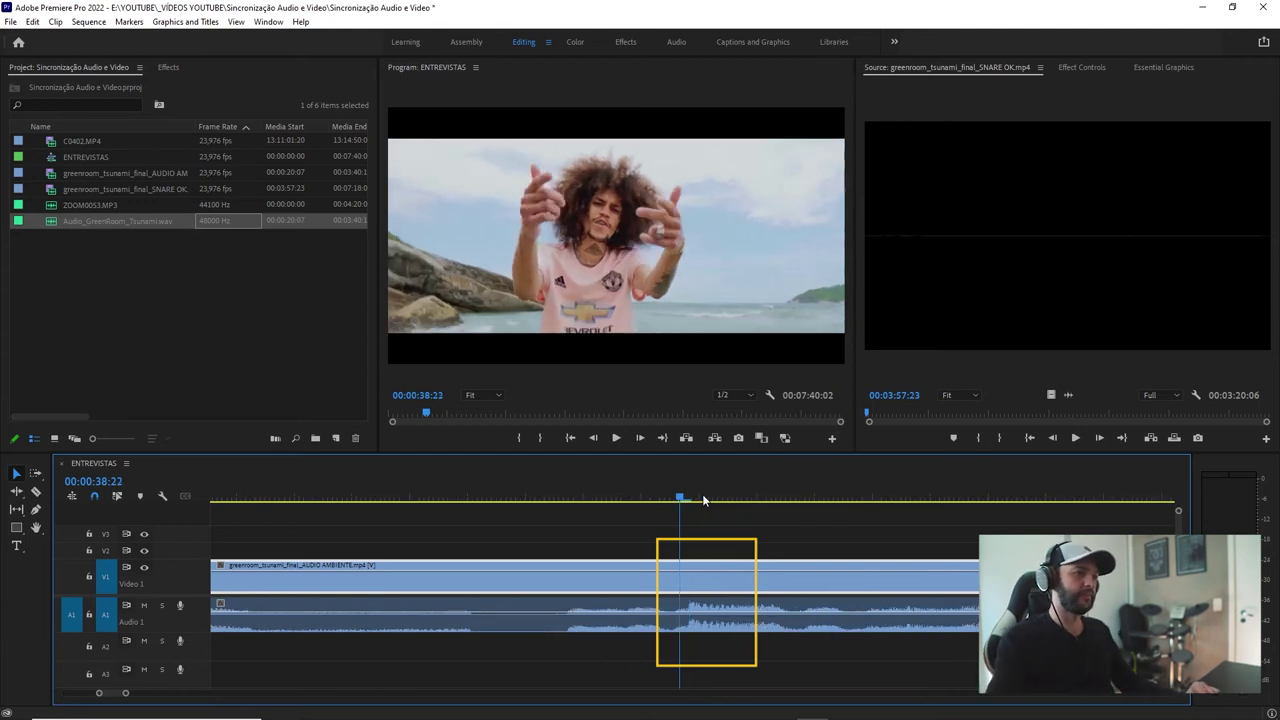
{"action": "key", "text": "Right"}
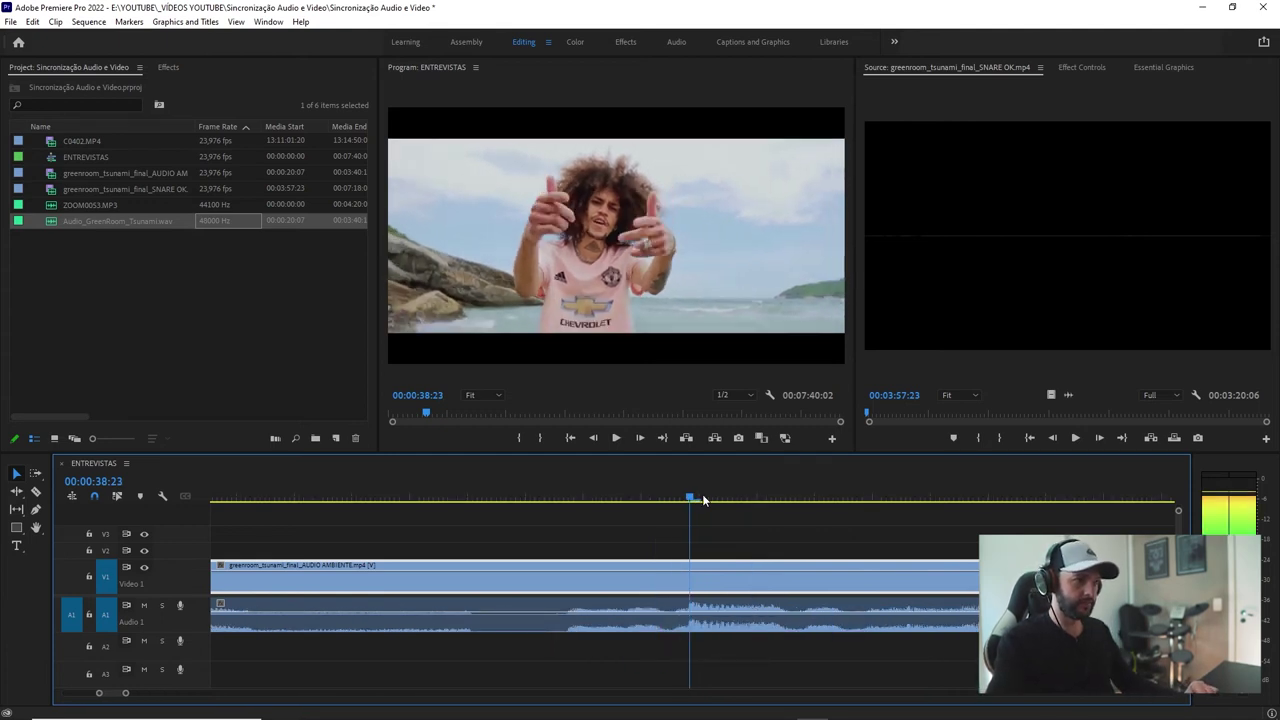
Razor the music video at 00:00:38:23, delete the head before it, and play back.
{"action": "key", "text": "c"}
{"action": "left_click", "coordinate": [691, 586]}
{"action": "key", "text": "v"}
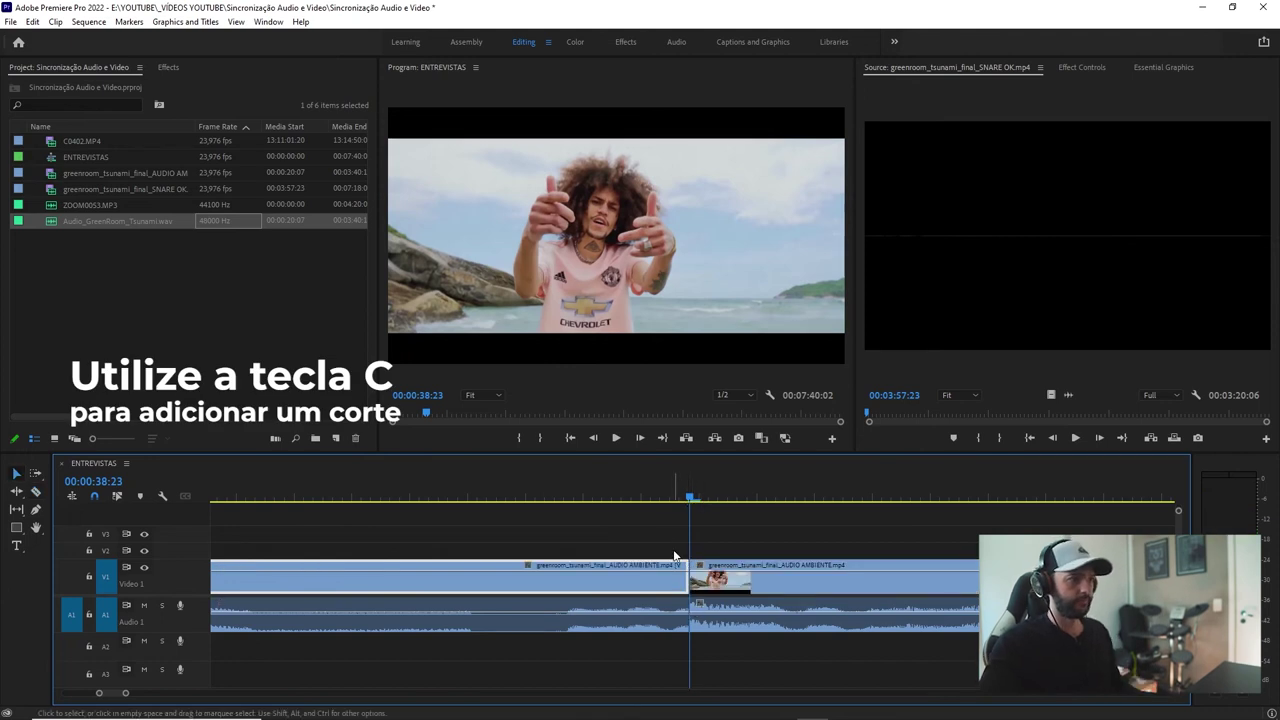
{"action": "left_click_drag", "start_coordinate": [660, 538], "coordinate": [546, 665]}
{"action": "key", "text": "Delete"}
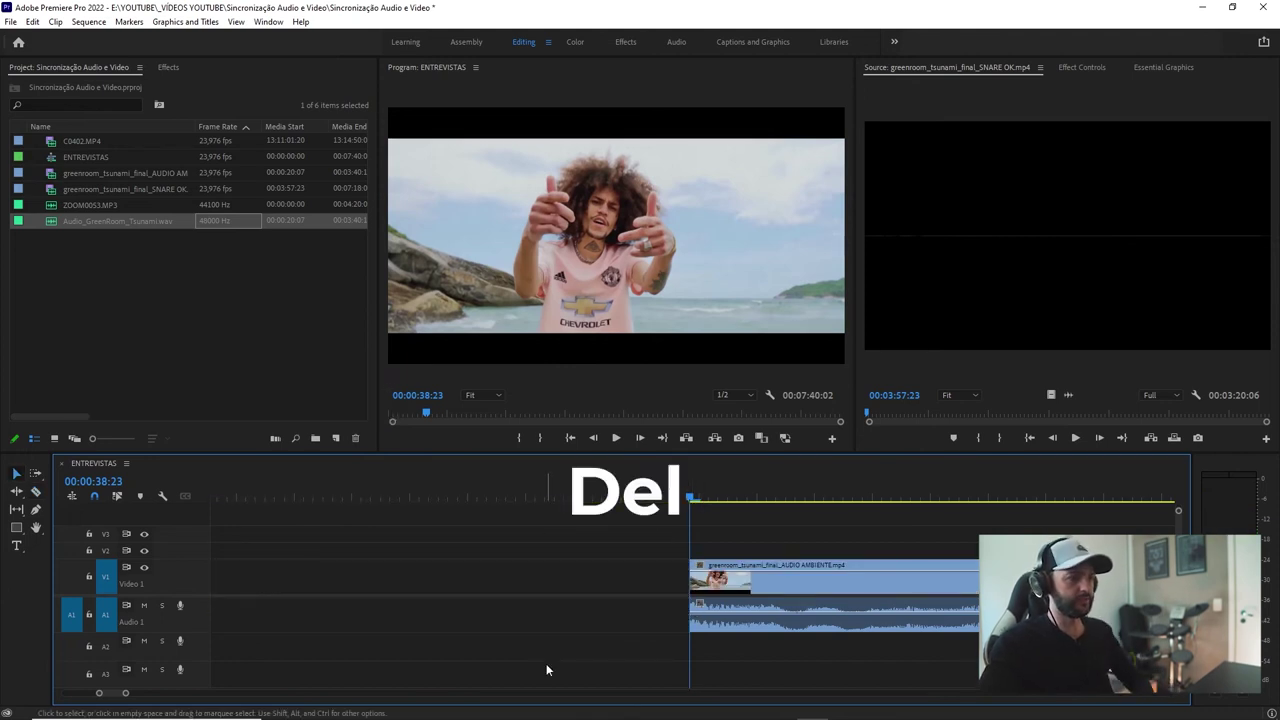
{"action": "key", "text": "backslash"}
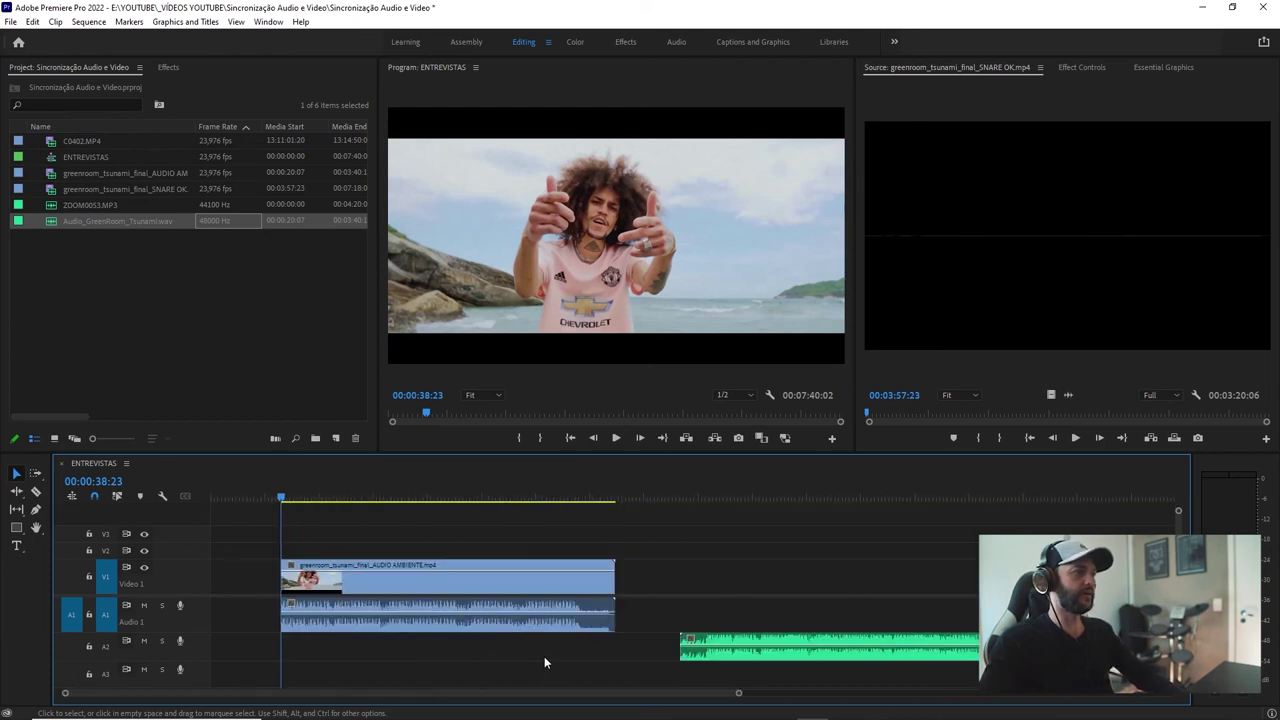
{"action": "key", "text": "space"}
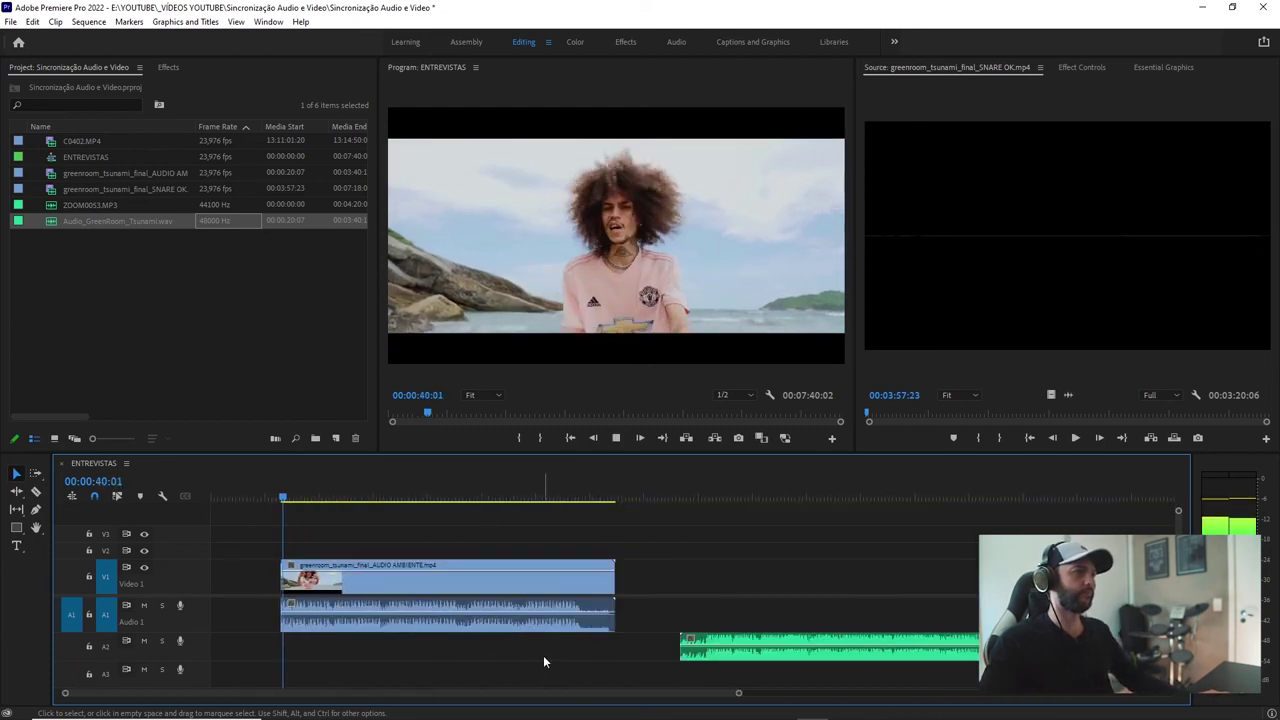
Zoom into the green external audio on A2 and scrub along it to find its spike.
{"action": "left_click", "coordinate": [697, 492]}
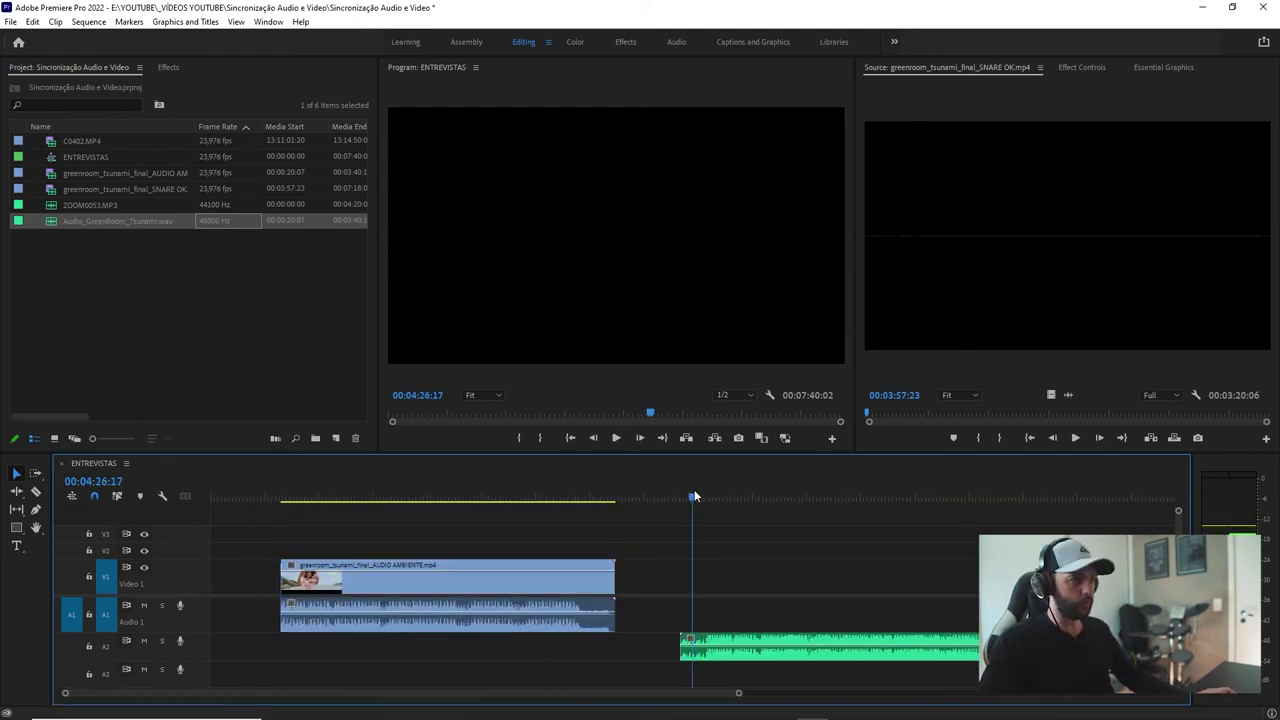
{"action": "key", "text": "equal"}
{"action": "key", "text": "equal"}
{"action": "key", "text": "equal"}
{"action": "left_click", "coordinate": [708, 493]}
{"action": "left_click_drag", "start_coordinate": [727, 497], "coordinate": [755, 492]}
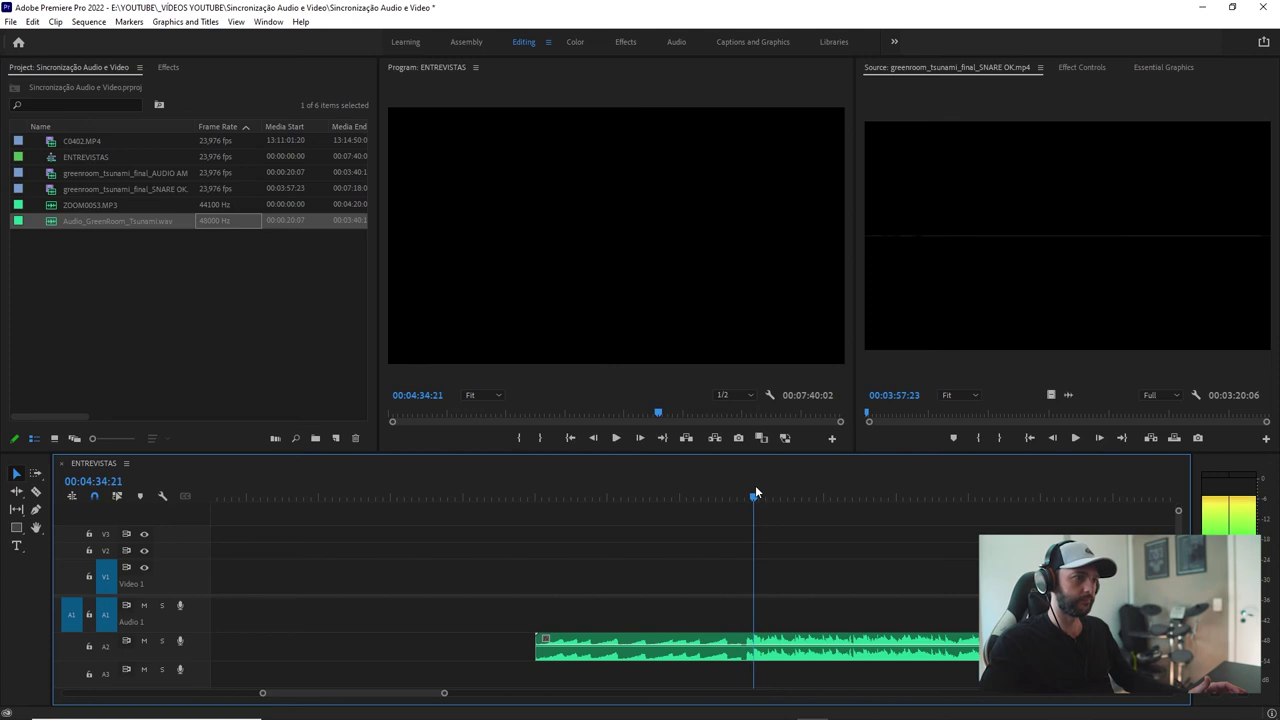
{"action": "key", "text": "equal"}
{"action": "left_click_drag", "start_coordinate": [656, 488], "coordinate": [690, 497]}
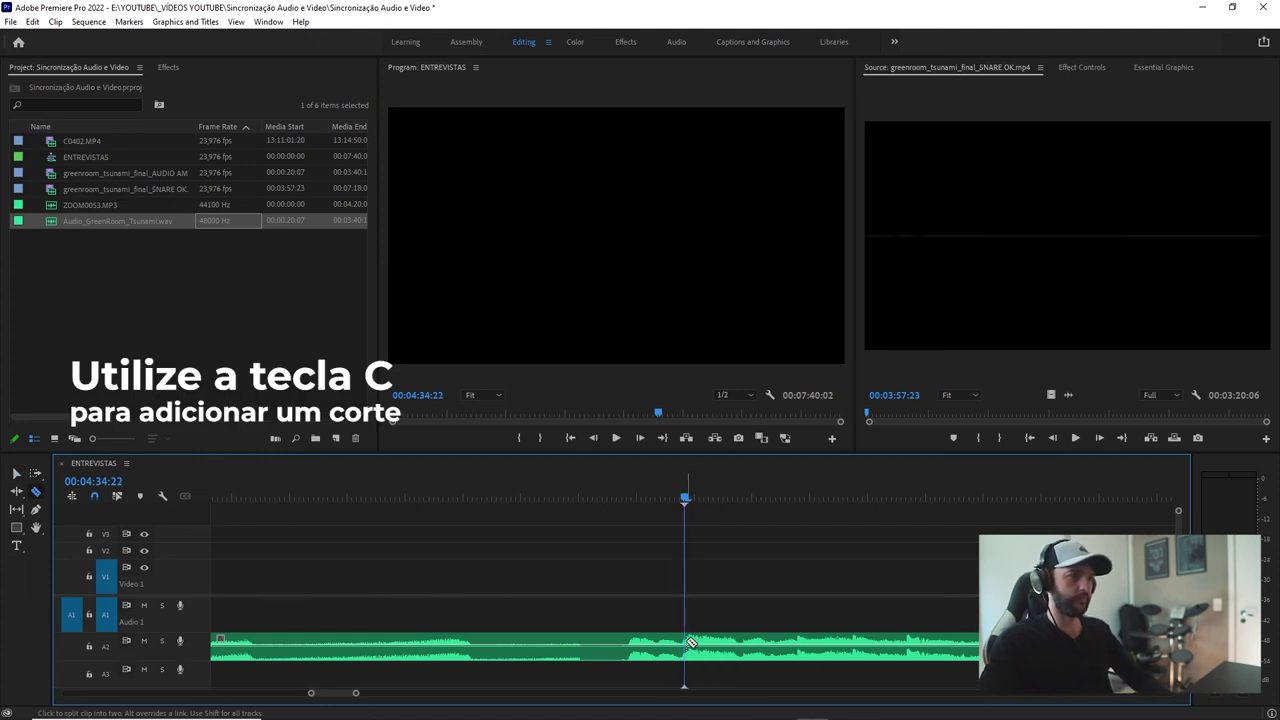
Delete the A2 audio head before the spike and slide the remainder left to the video start.
{"action": "key", "text": "v"}
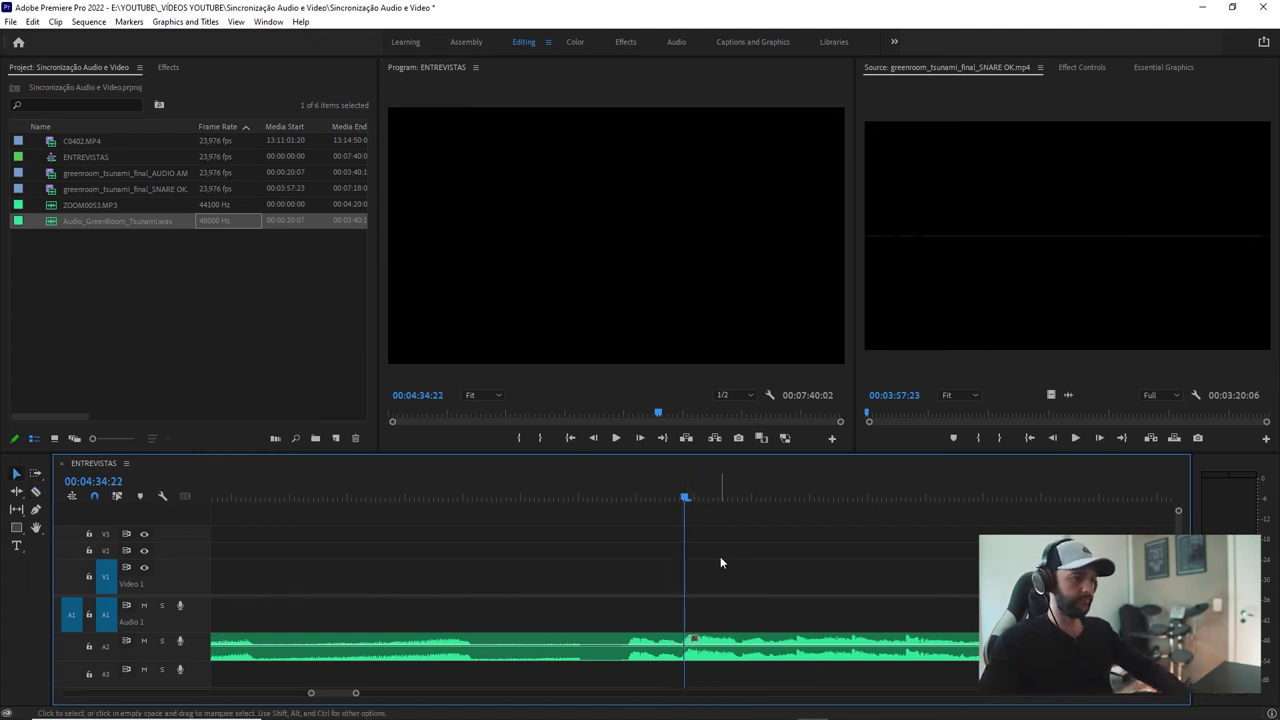
{"action": "key", "text": "minus"}
{"action": "key", "text": "minus"}
{"action": "key", "text": "minus"}
{"action": "left_click", "coordinate": [647, 648]}
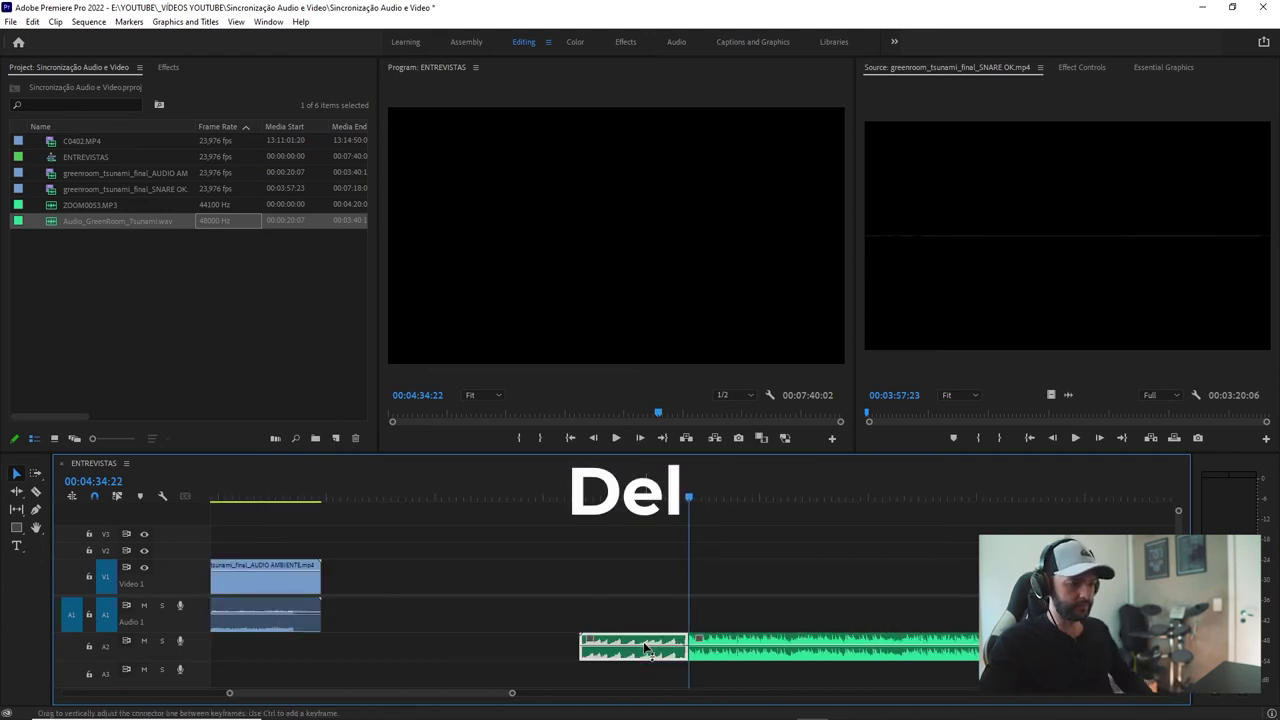
{"action": "key", "text": "Delete"}
{"action": "key", "text": "equal"}
{"action": "left_click_drag", "start_coordinate": [519, 648], "coordinate": [332, 660]}
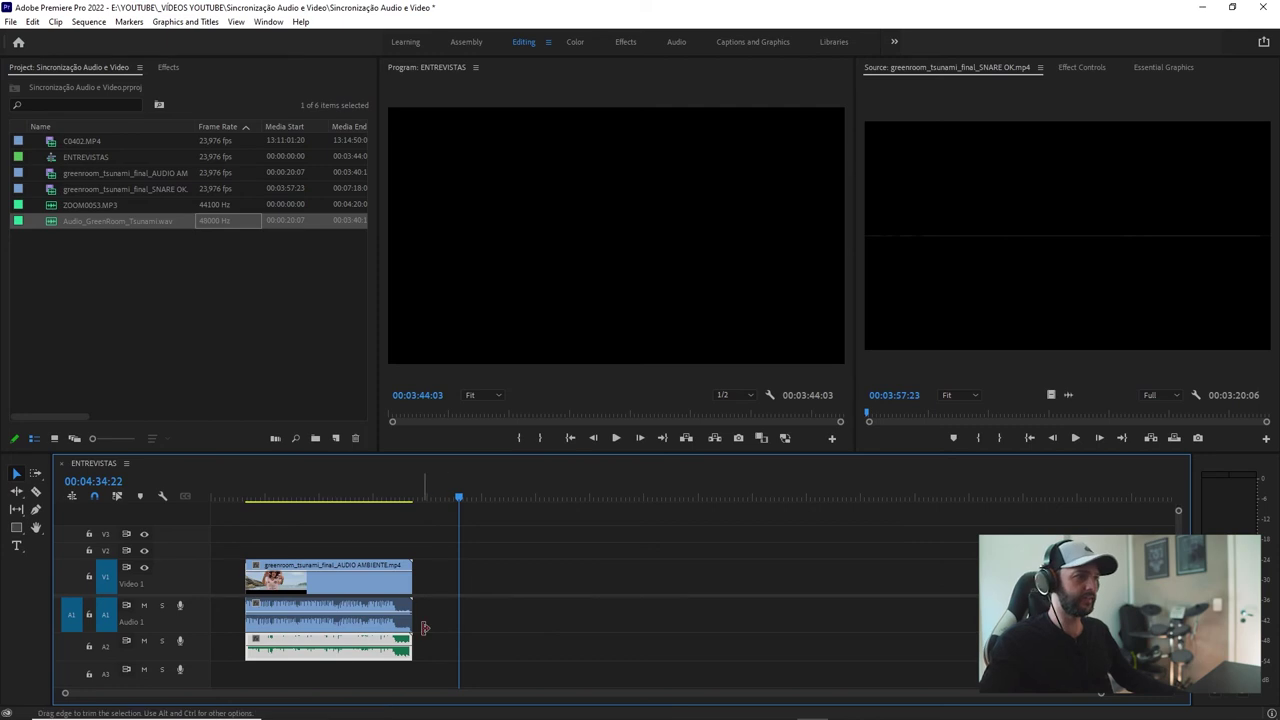
{"action": "left_click", "coordinate": [240, 497]}
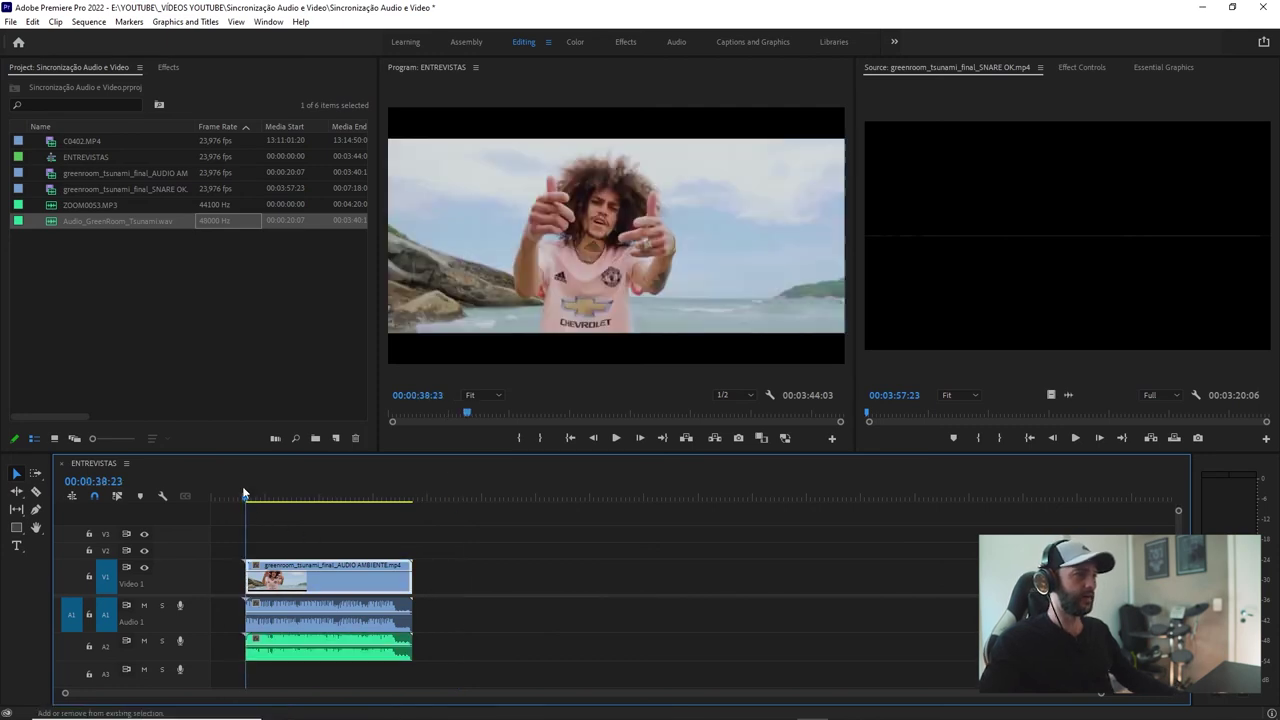
Move Audio_GreenRoom_Tsunami.wav from A2 onto A1 over the camera audio, play it back, and save.
{"action": "key", "text": "equal"}
{"action": "key", "text": "equal"}
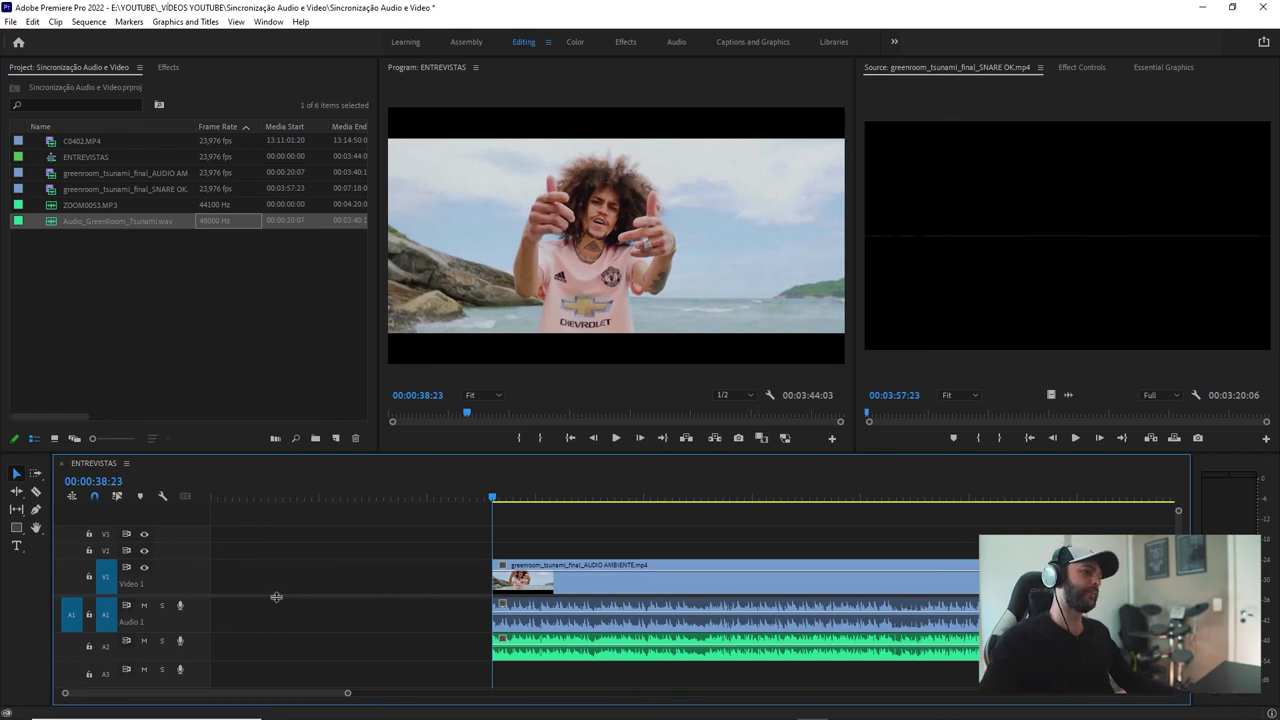
{"action": "key", "text": "equal"}
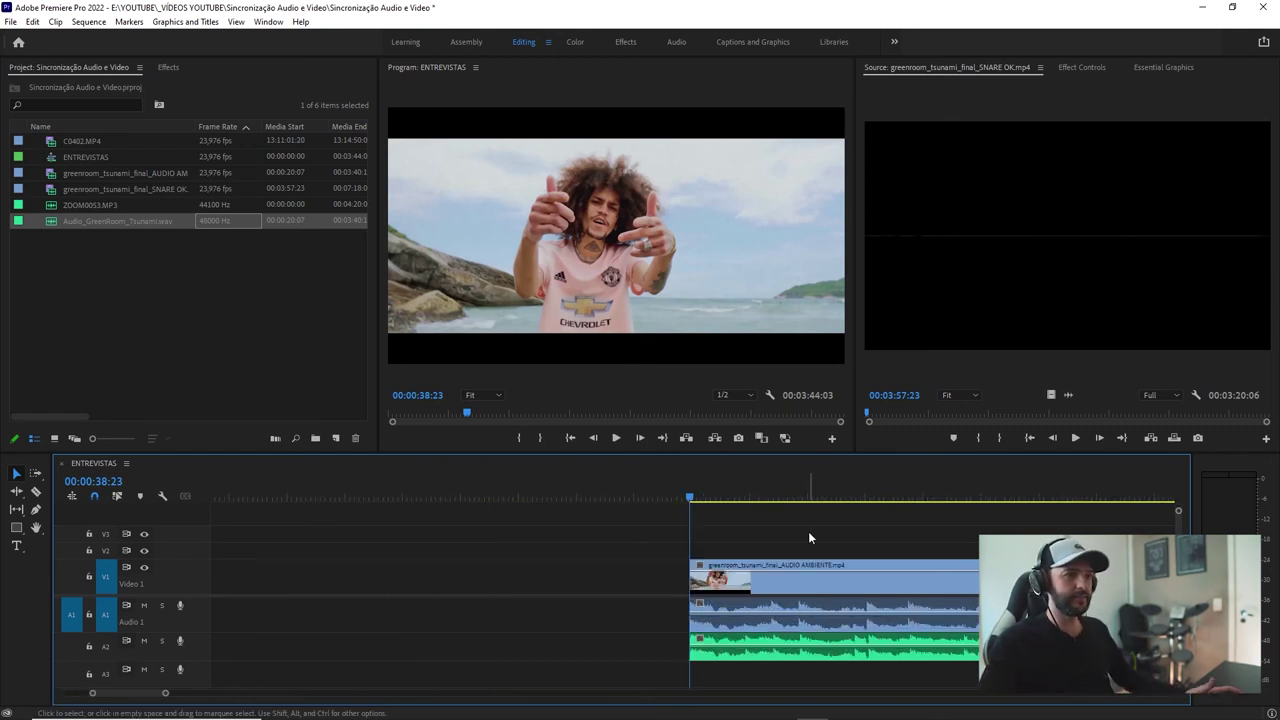
{"action": "key", "text": "minus"}
{"action": "key", "text": "minus"}
{"action": "left_click_drag", "start_coordinate": [547, 638], "coordinate": [548, 613]}
{"action": "key", "text": "space"}
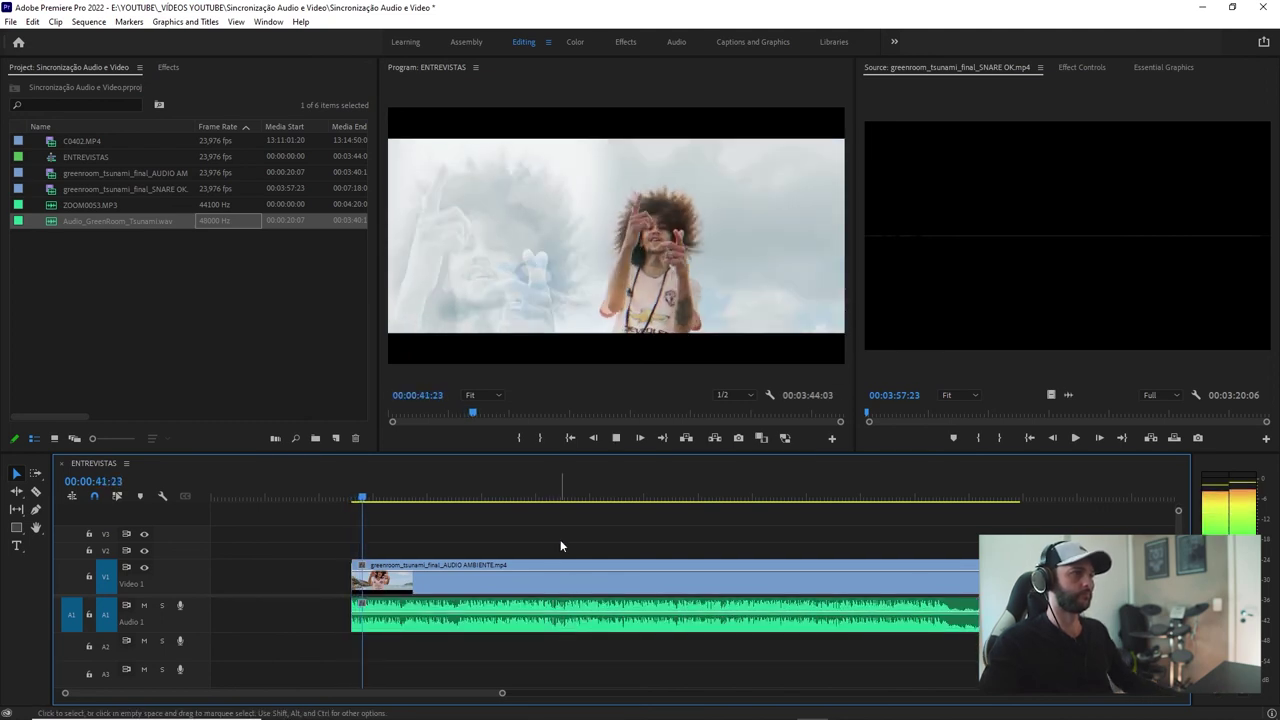
{"action": "key", "text": "ctrl+s"}
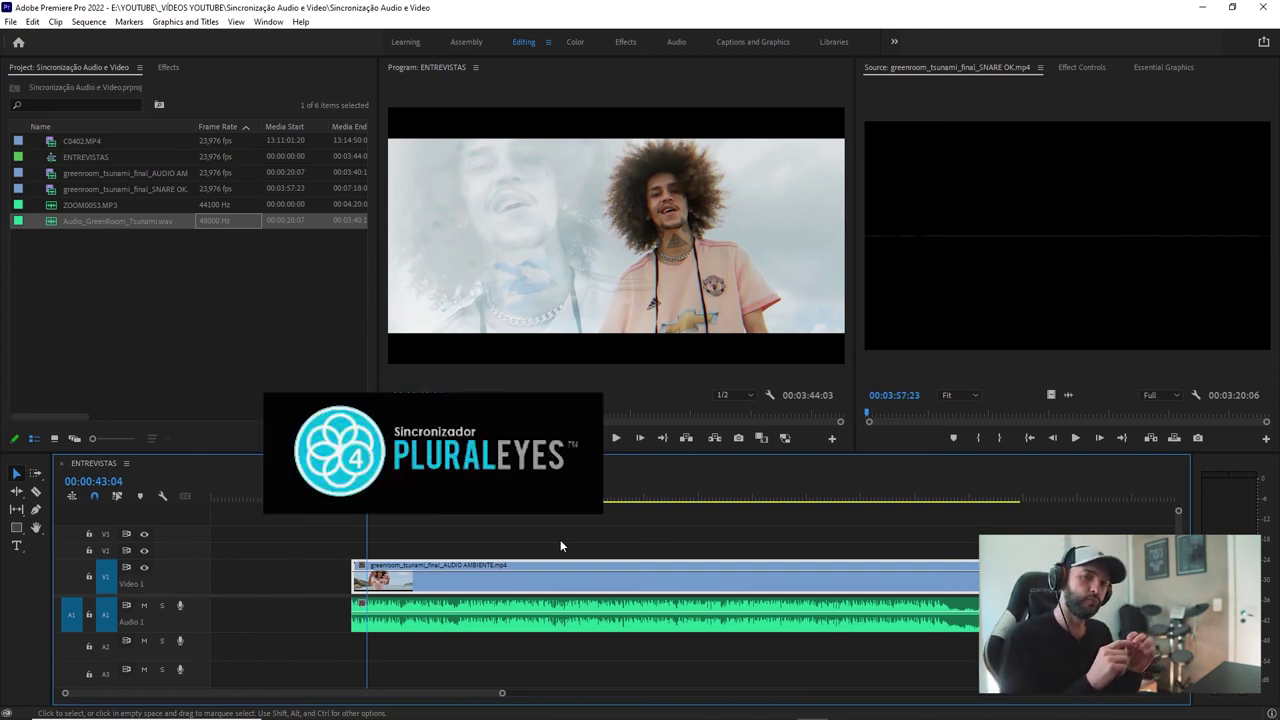
Return to the clip start, then drag the V1/A1 clip's right edge left to trim its end.
{"action": "key", "text": "Up"}
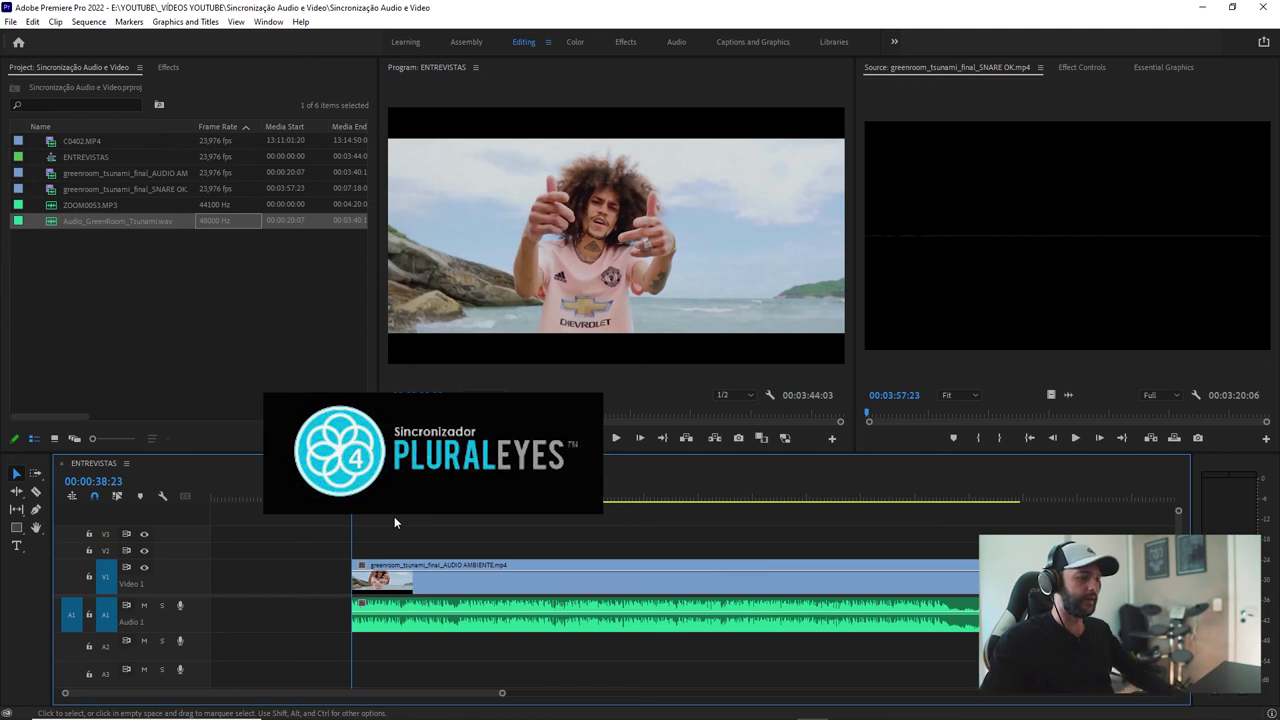
{"action": "scroll", "coordinate": [394, 516], "scroll_direction": "down", "scroll_amount": 2}
{"action": "scroll", "coordinate": [394, 516], "scroll_direction": "up", "scroll_amount": 3}
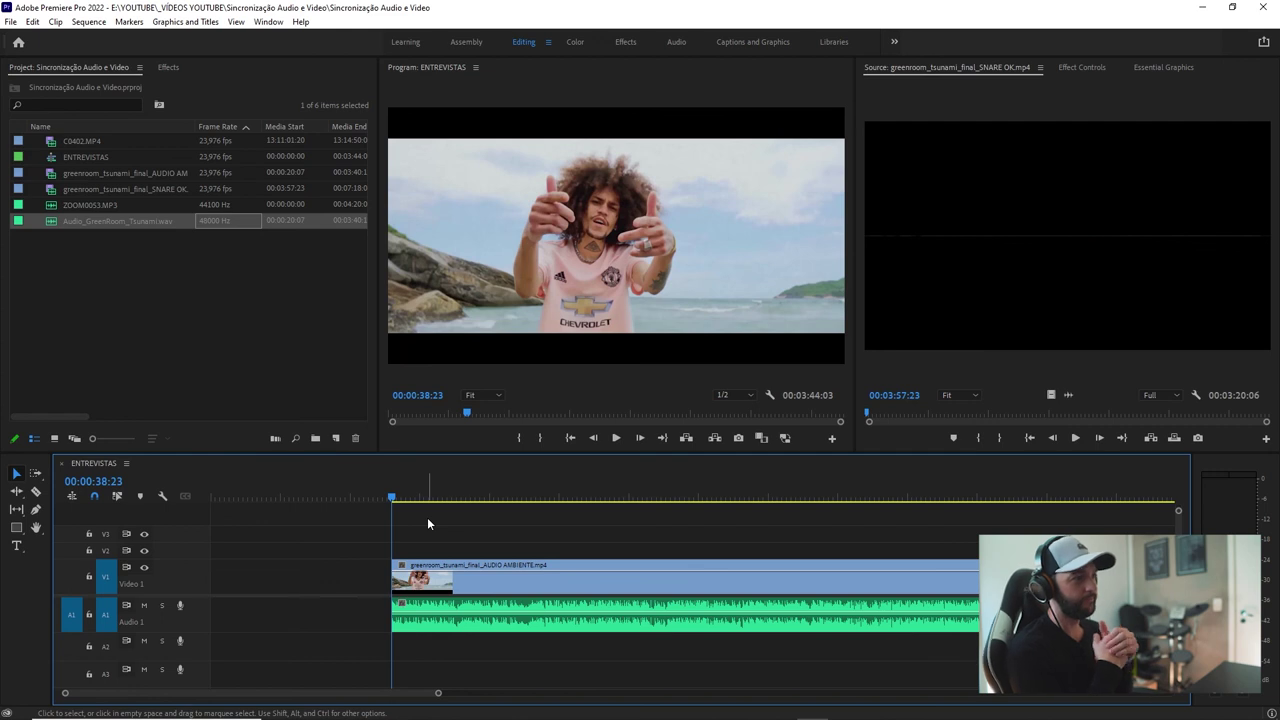
{"action": "key", "text": "minus"}
{"action": "key", "text": "minus"}
{"action": "key", "text": "equal"}
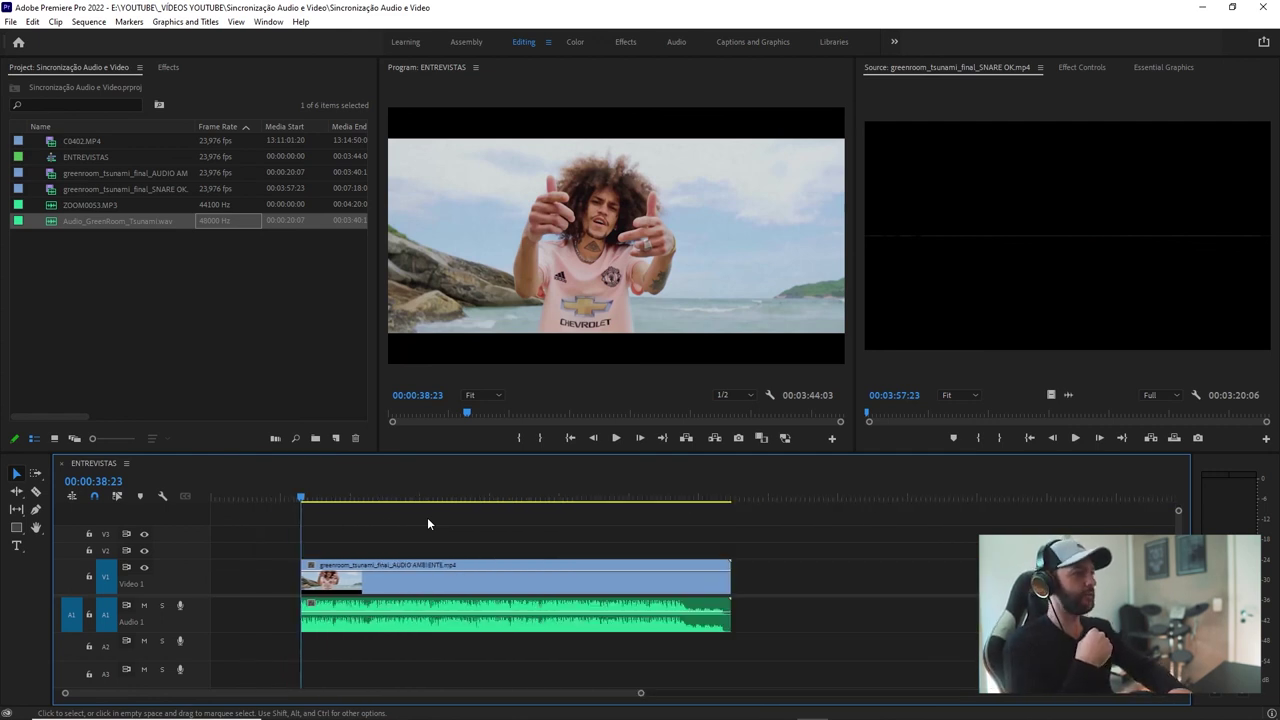
{"action": "key", "text": "equal"}
{"action": "key", "text": "equal"}
{"action": "key", "text": "minus"}
{"action": "key", "text": "minus"}
{"action": "key", "text": "minus"}
{"action": "key", "text": "equal"}
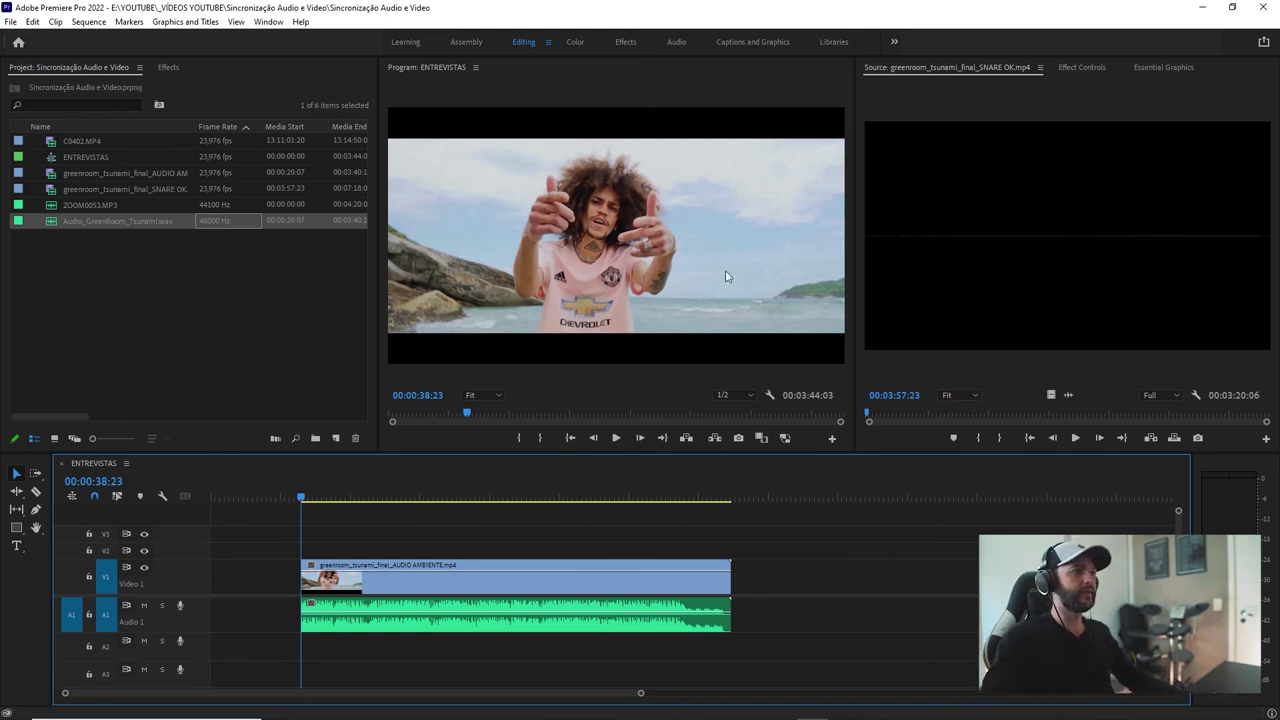
{"action": "left_click_drag", "start_coordinate": [731, 572], "coordinate": [727, 572]}
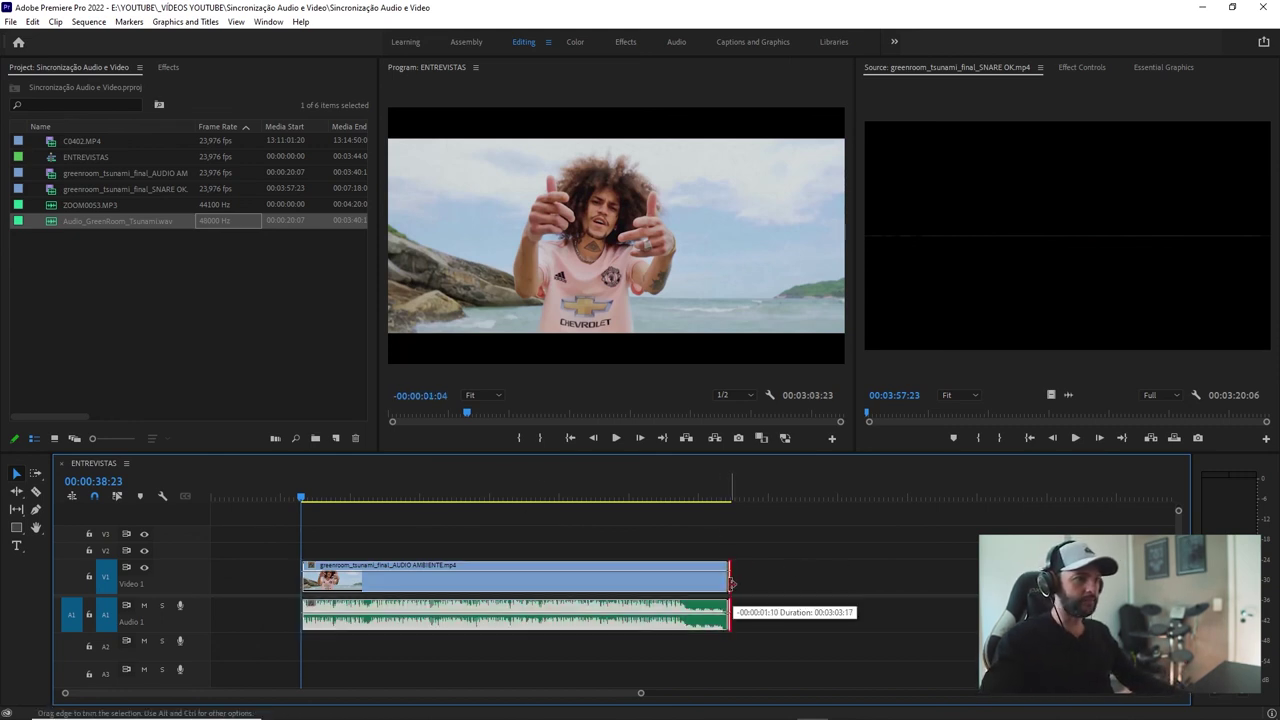